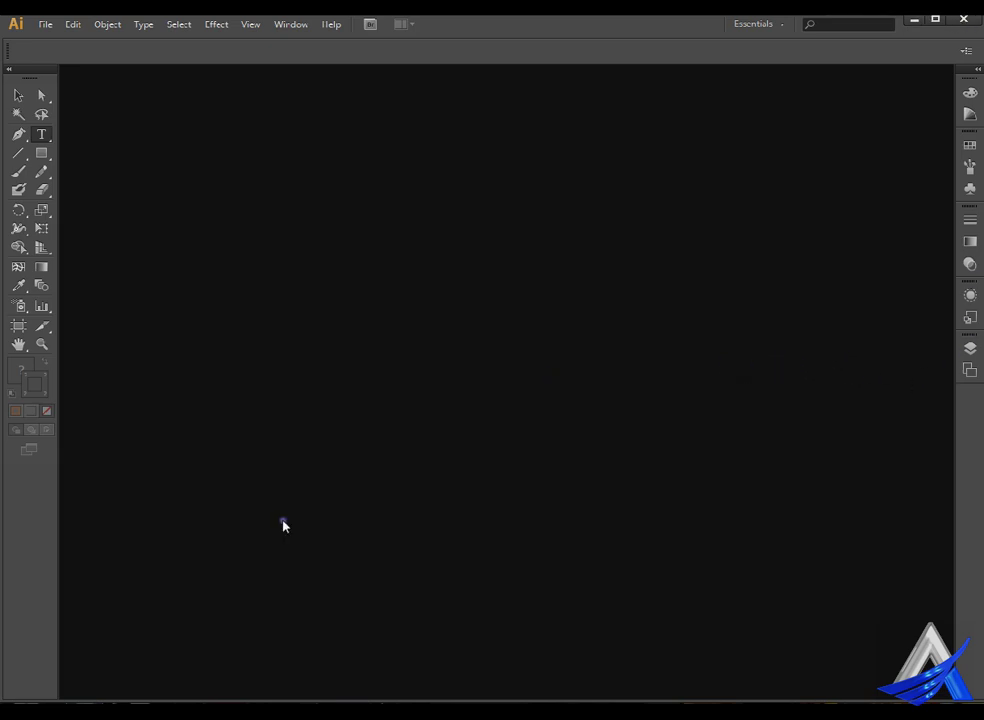
Glance at the tools cheat sheet PDF, then return to Illustrator.
left_click(373, 711)
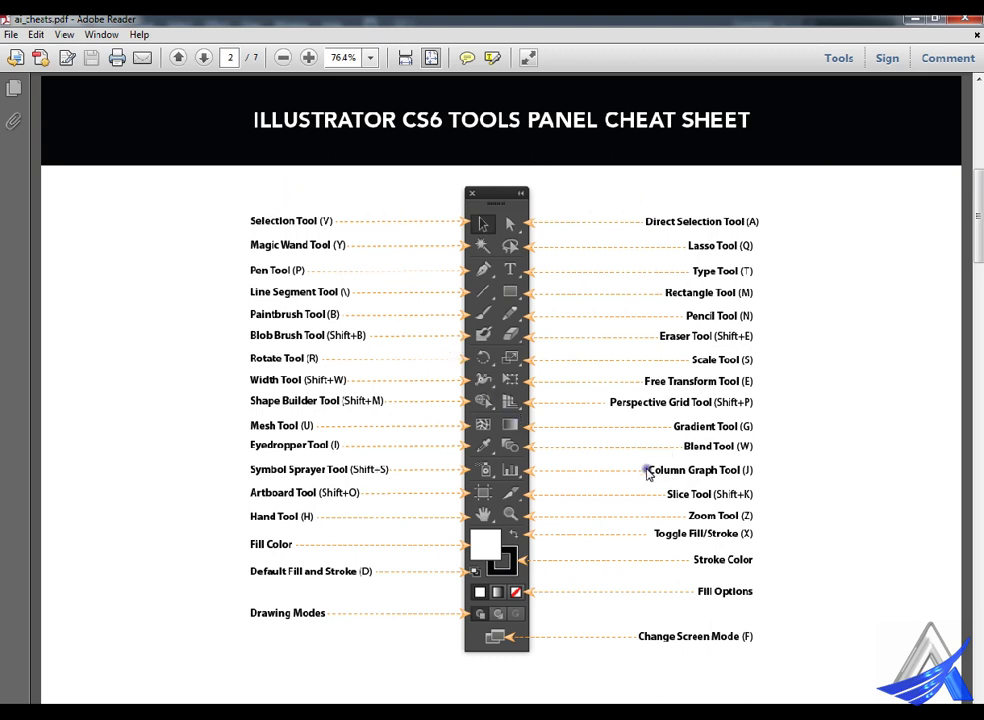
left_click(313, 712)
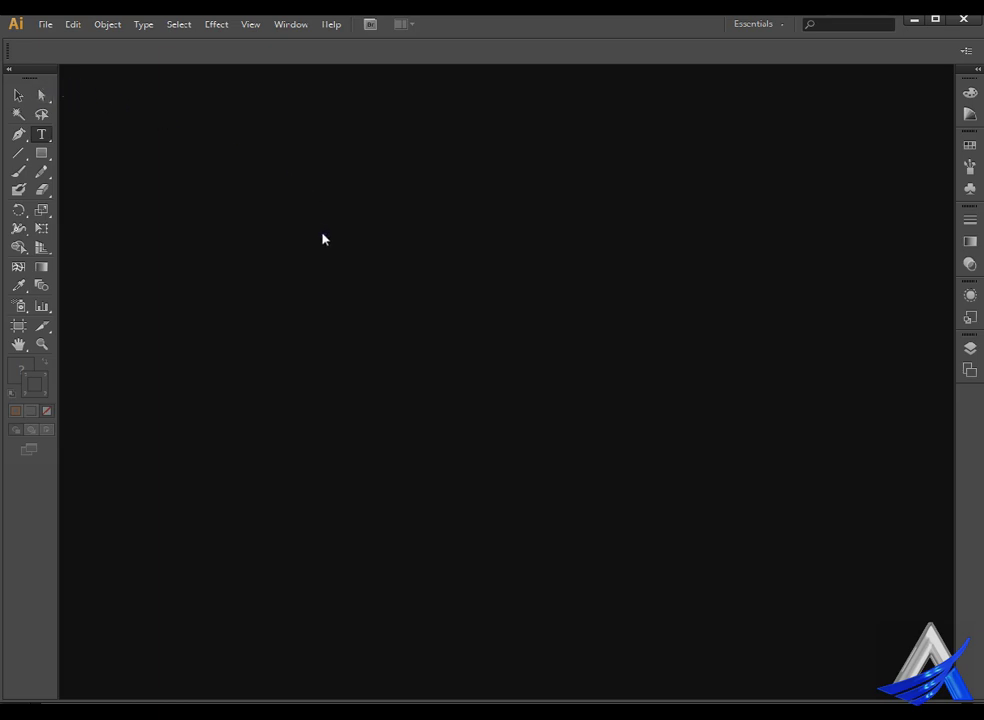
left_click(239, 234)
Bring up File > New, cancel it once, then reopen the New Document dialog.
left_click(46, 23)
left_click(70, 41)
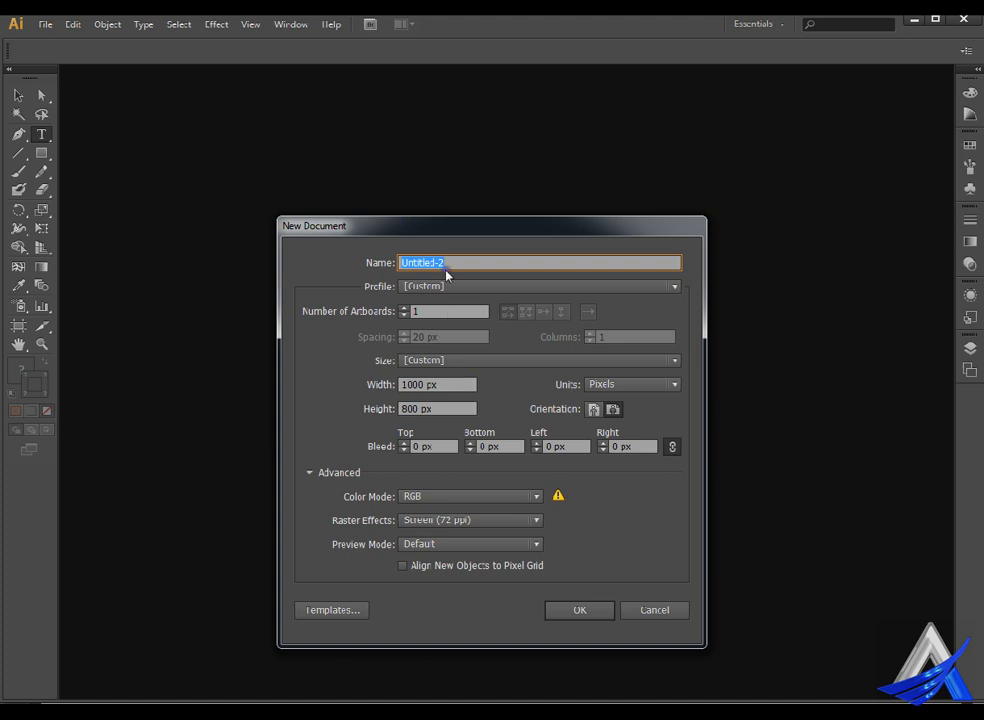
left_click(670, 617)
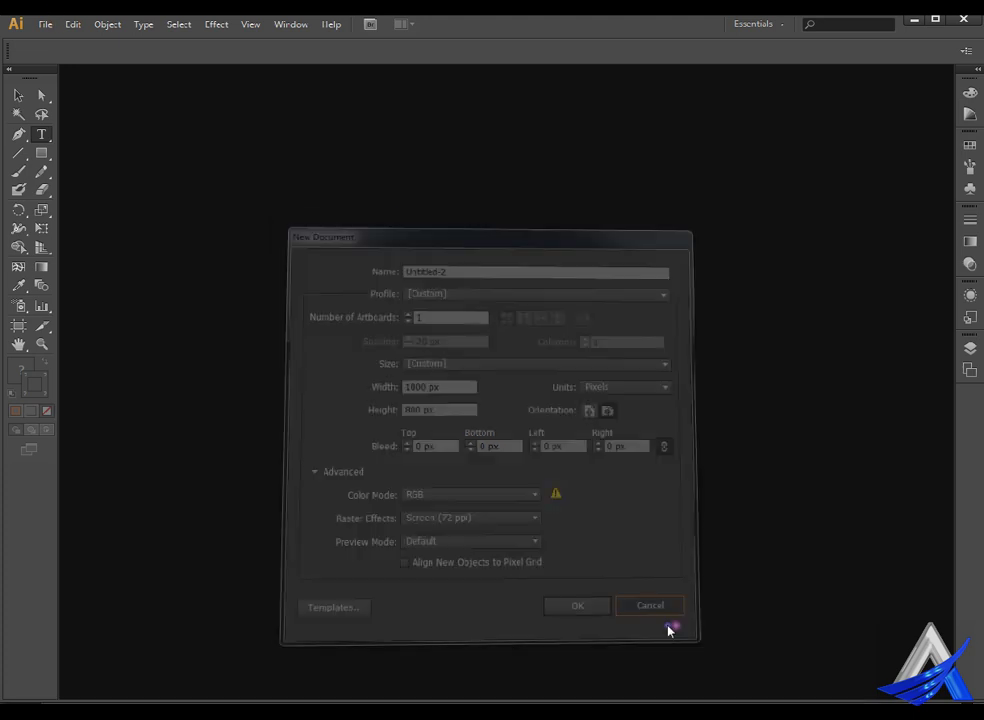
left_click(50, 26)
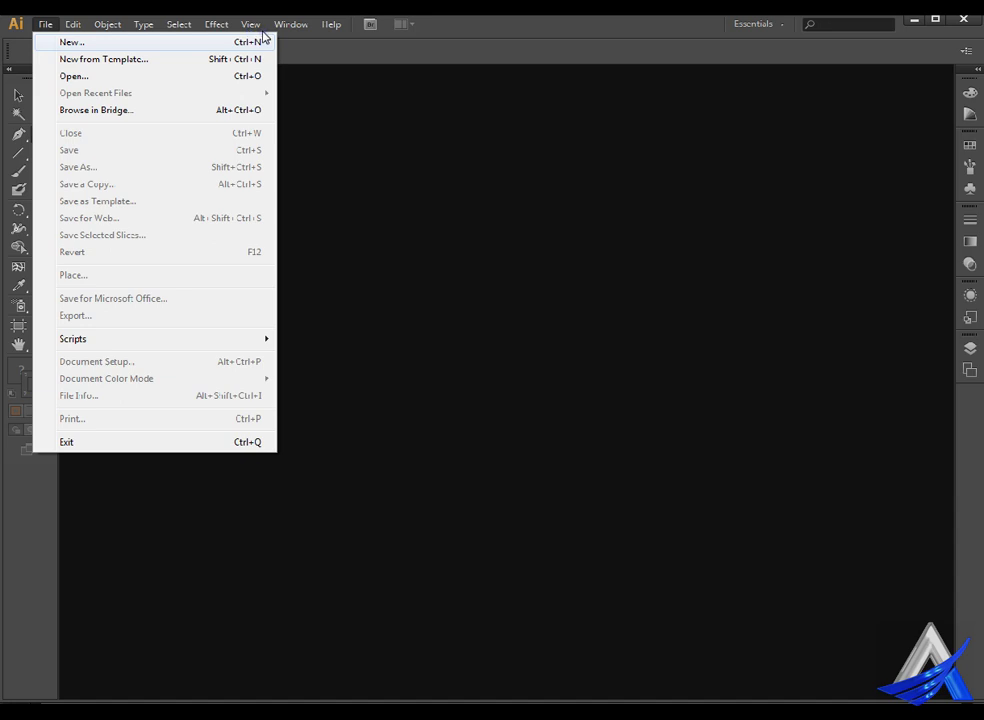
left_click(263, 38)
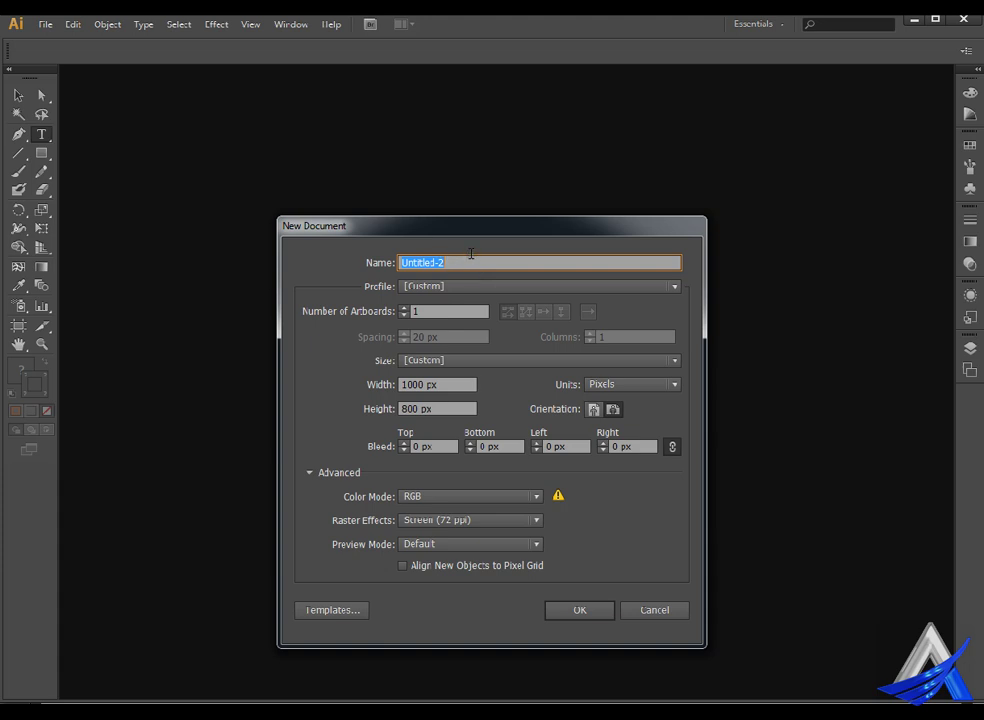
Name the document 'test', keep the [Custom] profile, and view the Size presets.
type("test")
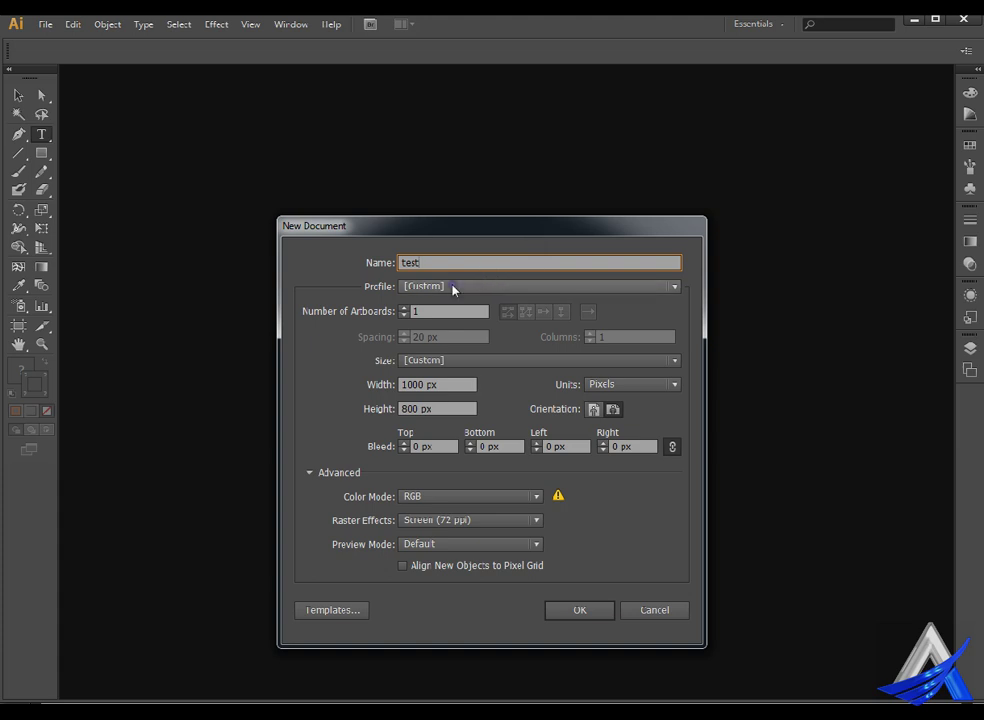
left_click(460, 287)
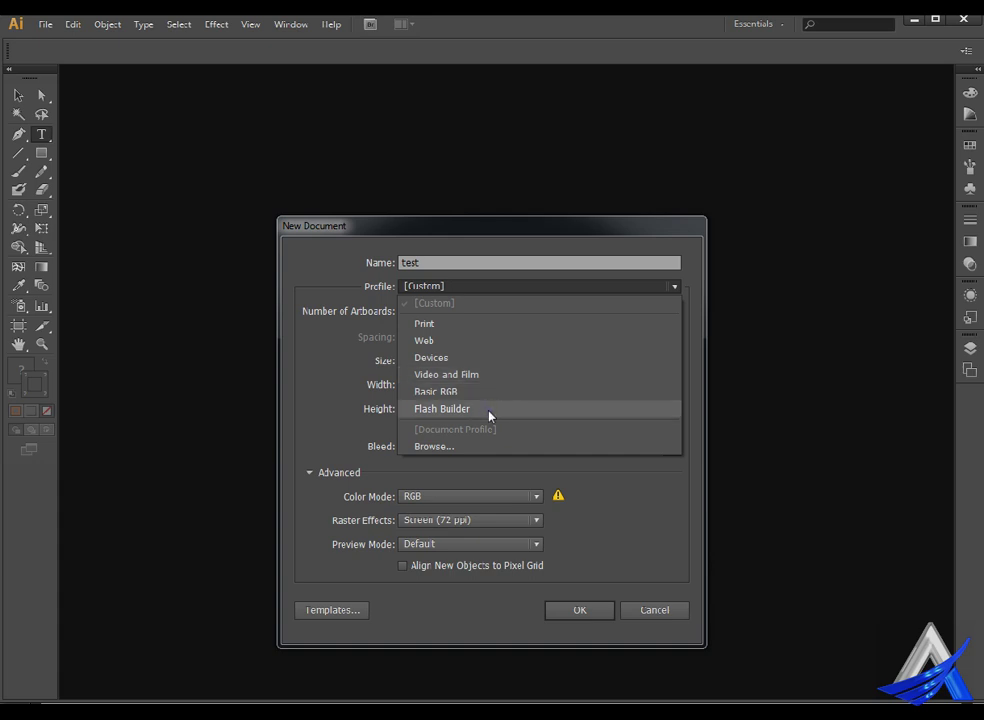
left_click(343, 384)
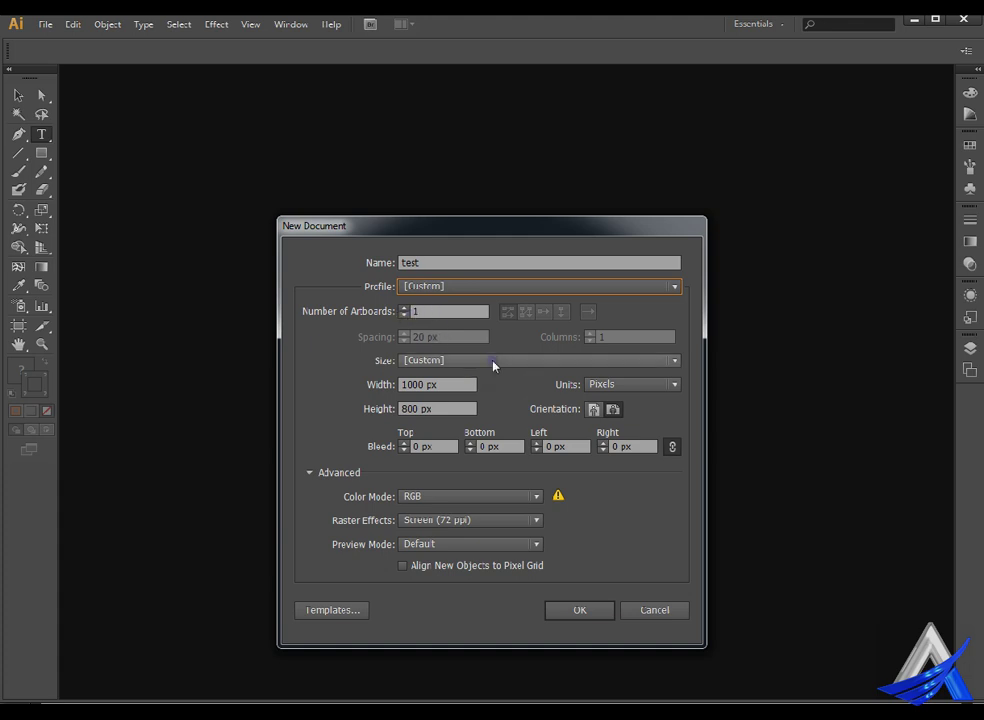
left_click(442, 369)
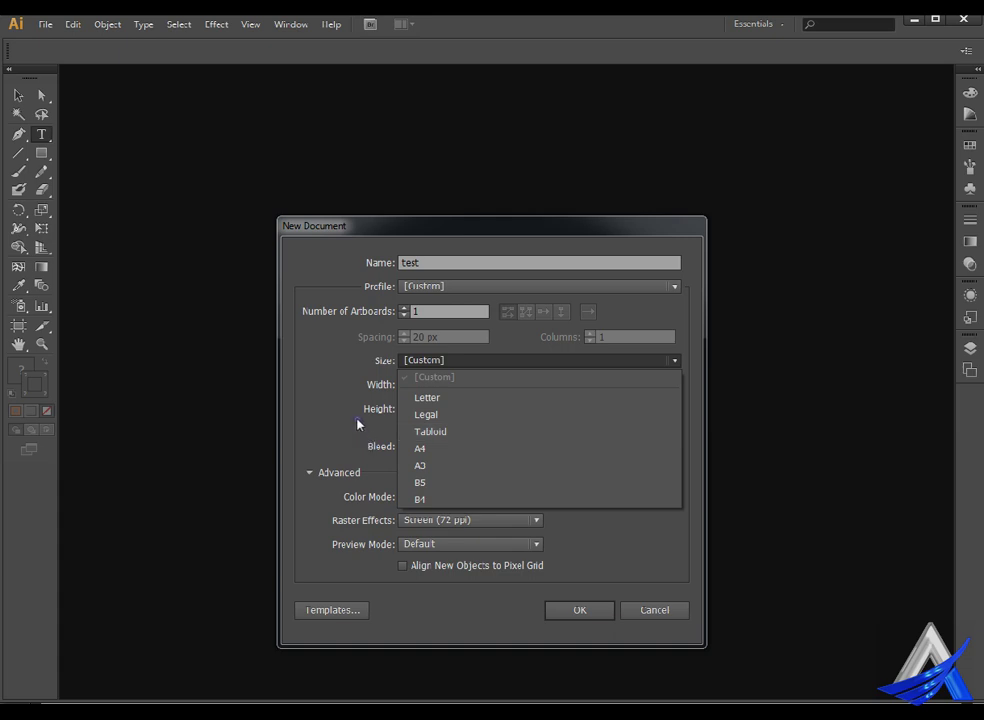
Choose the A4 size preset (841.89 × 595.28 px), keeping Pixels as the unit.
left_click(486, 457)
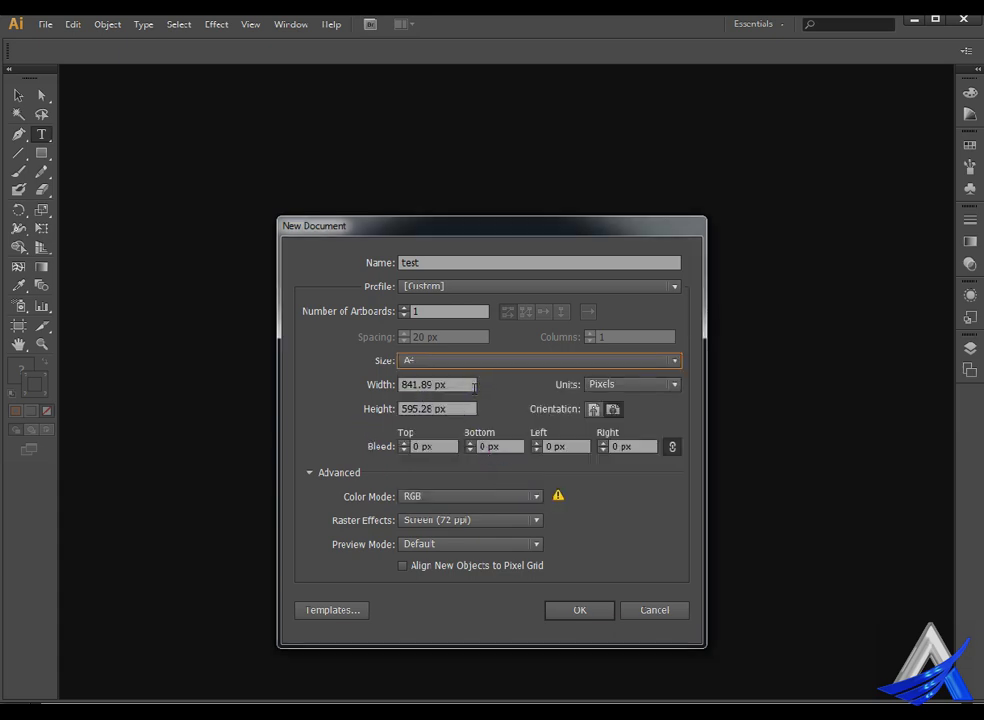
left_click_drag(480, 383, 391, 390)
left_click_drag(470, 409, 398, 420)
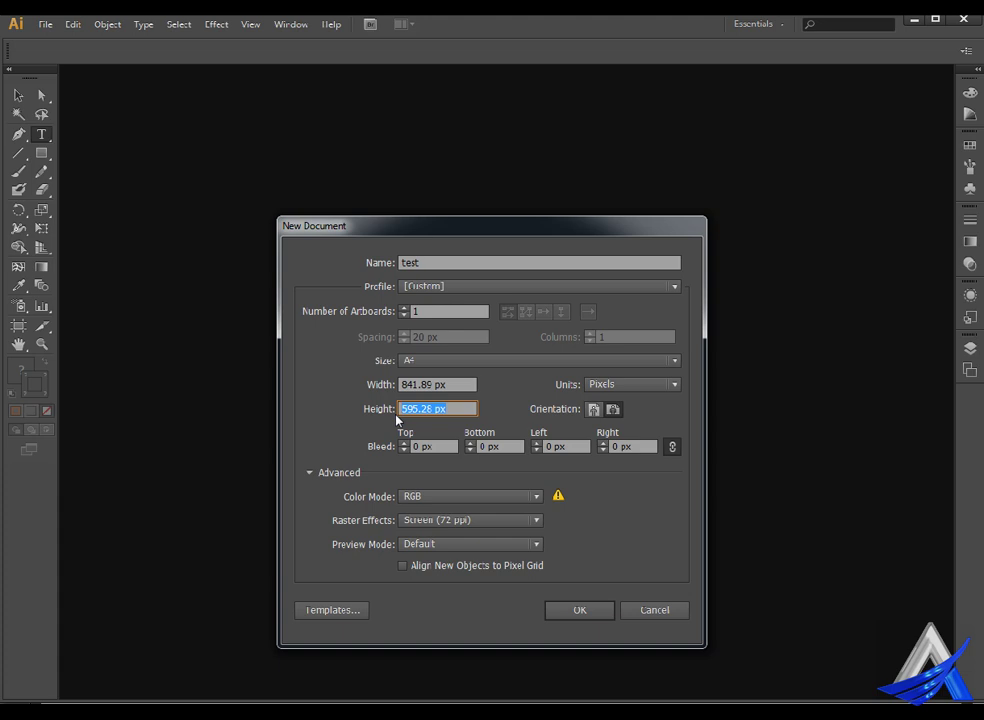
left_click(632, 386)
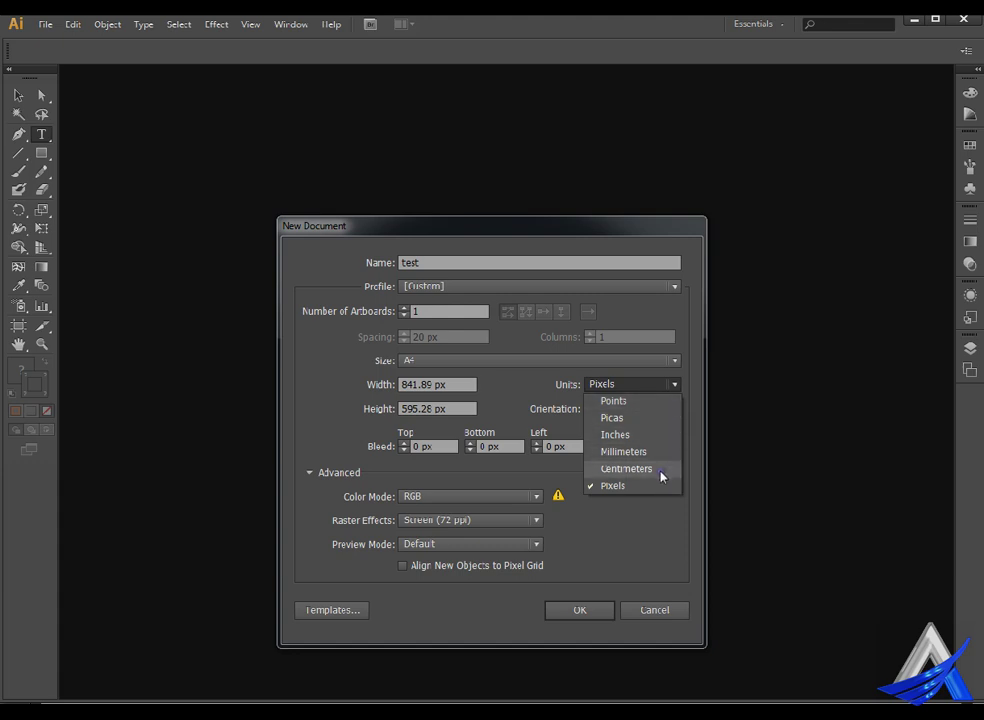
left_click(533, 391)
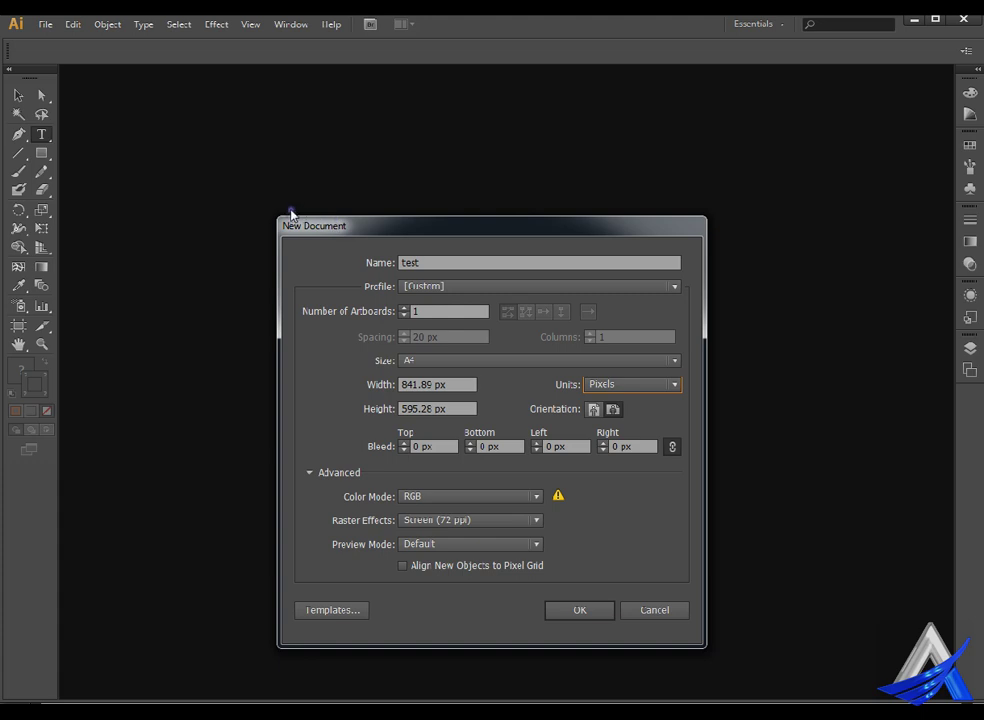
left_click_drag(496, 226, 522, 195)
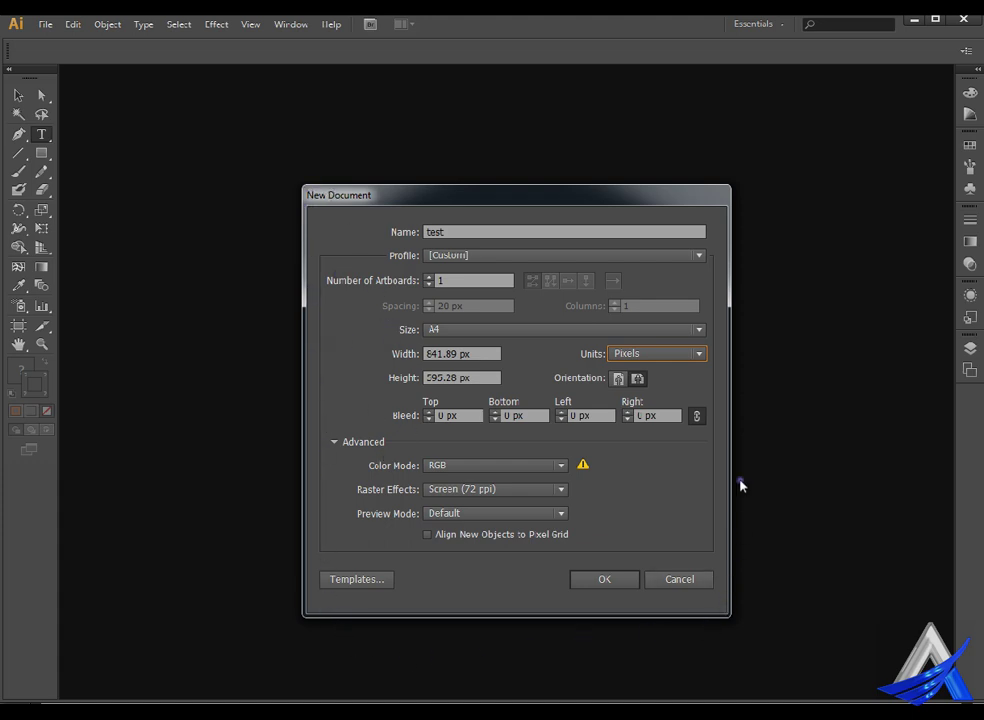
Set a linked 1 px bleed on all sides and switch the page to portrait.
left_click(447, 416)
type("1")
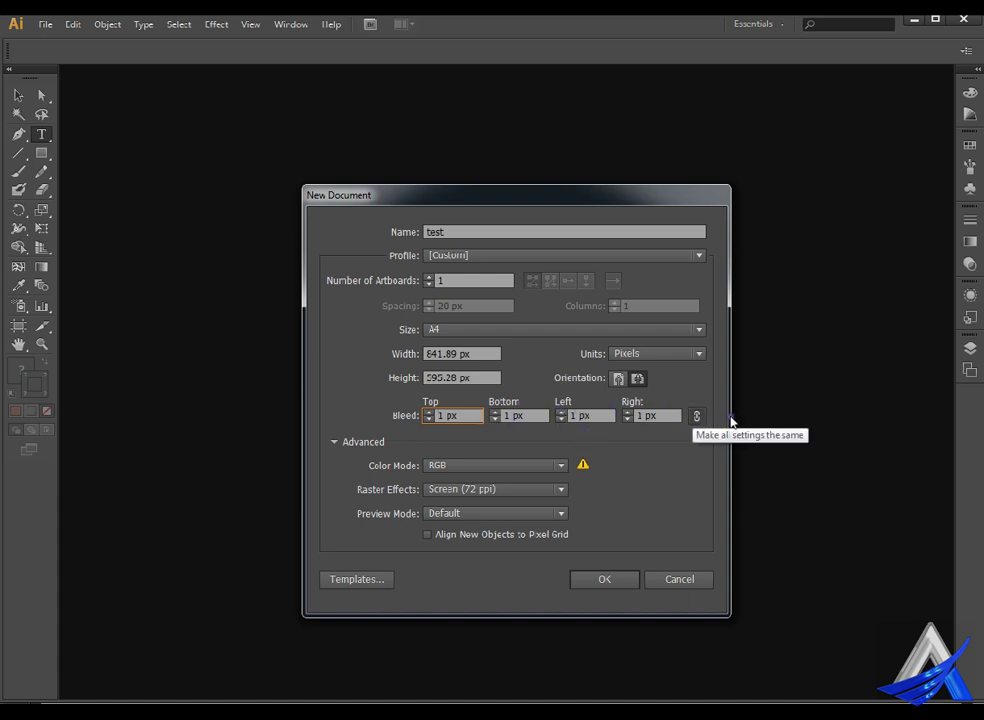
left_click(698, 416)
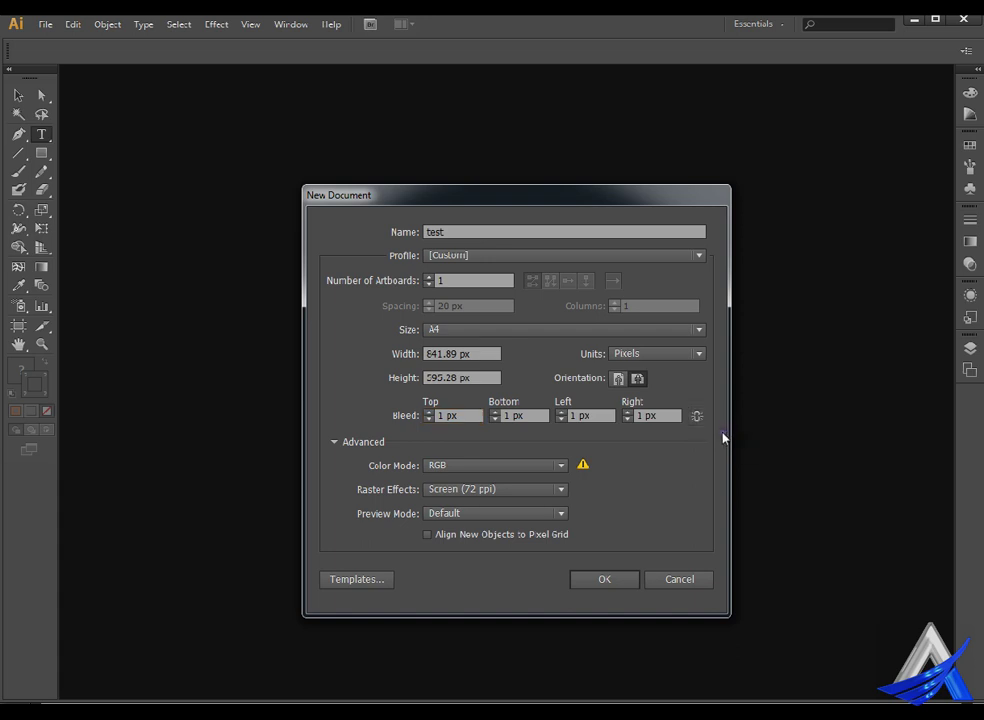
left_click(518, 416)
type("2")
left_click(697, 415)
left_click(645, 379)
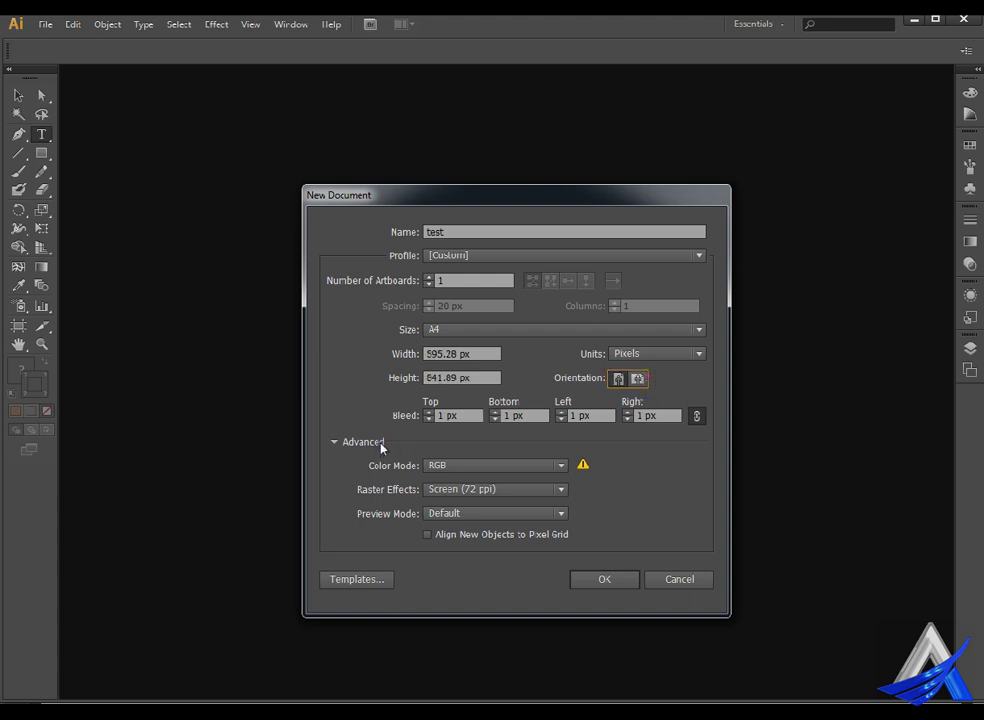
left_click(334, 442)
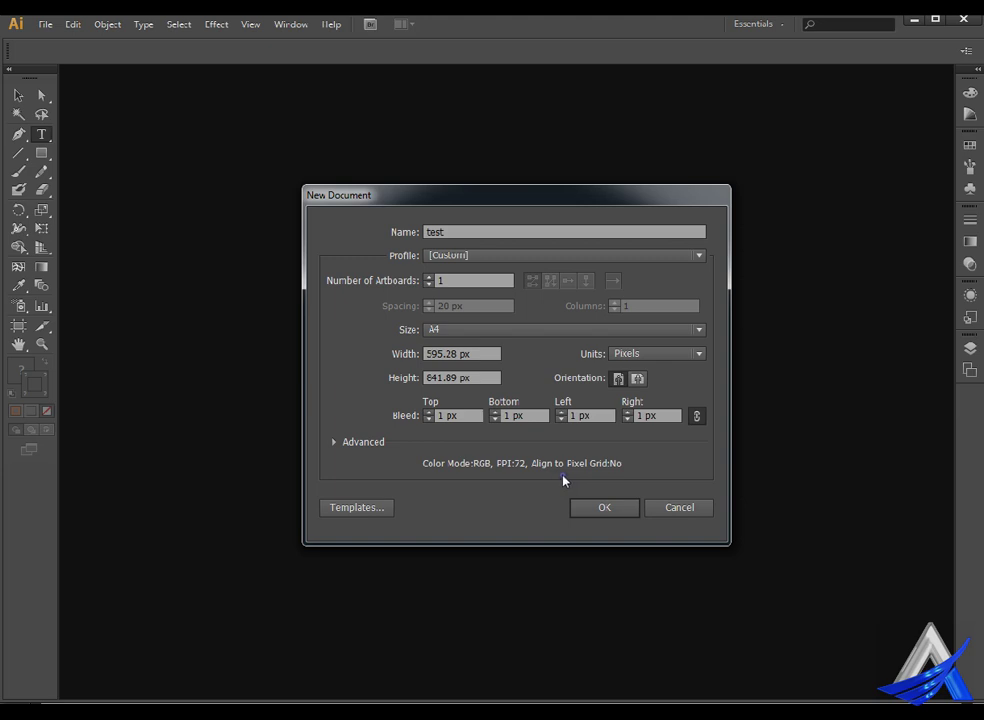
Set Color Mode to CMYK, keeping Screen (72 ppi), Default preview and pixel-grid alignment off.
left_click(351, 446)
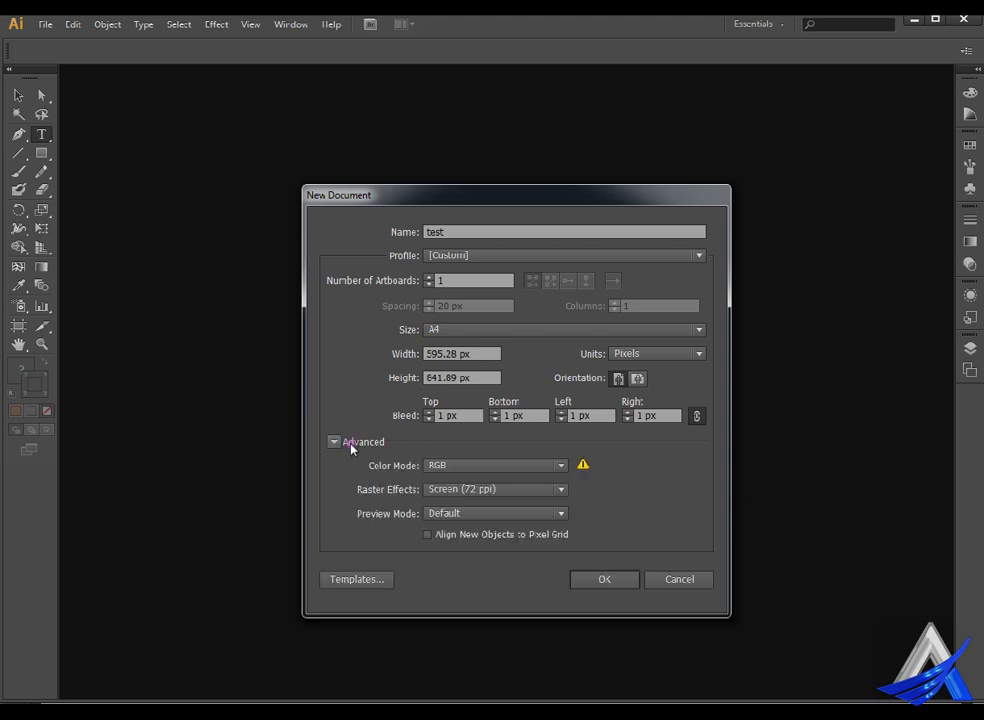
left_click(479, 466)
left_click(486, 481)
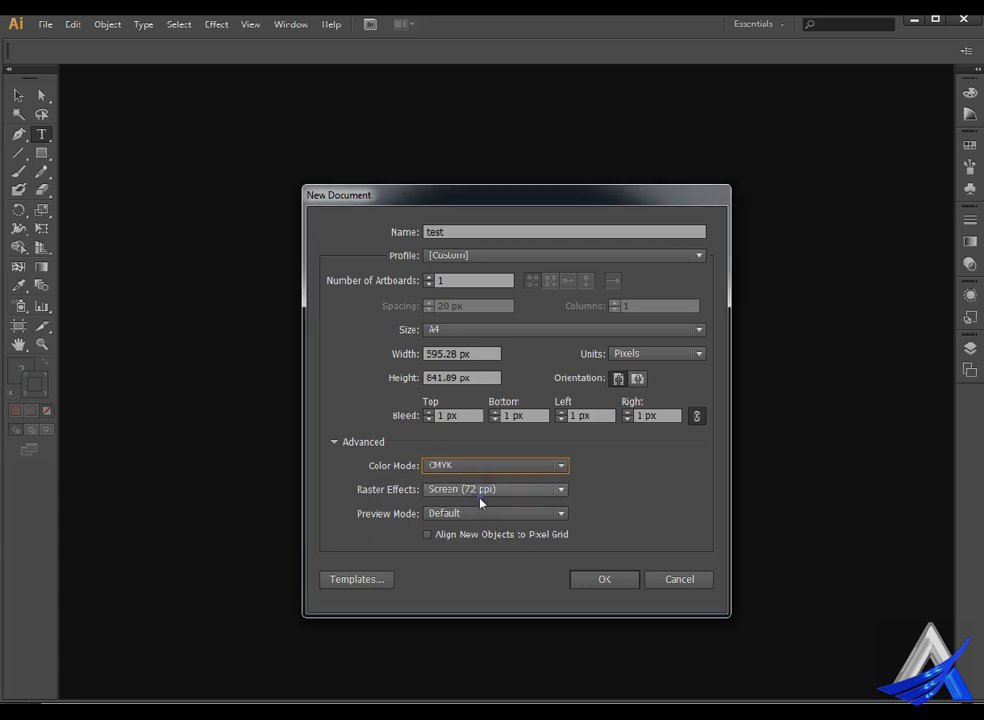
left_click(479, 497)
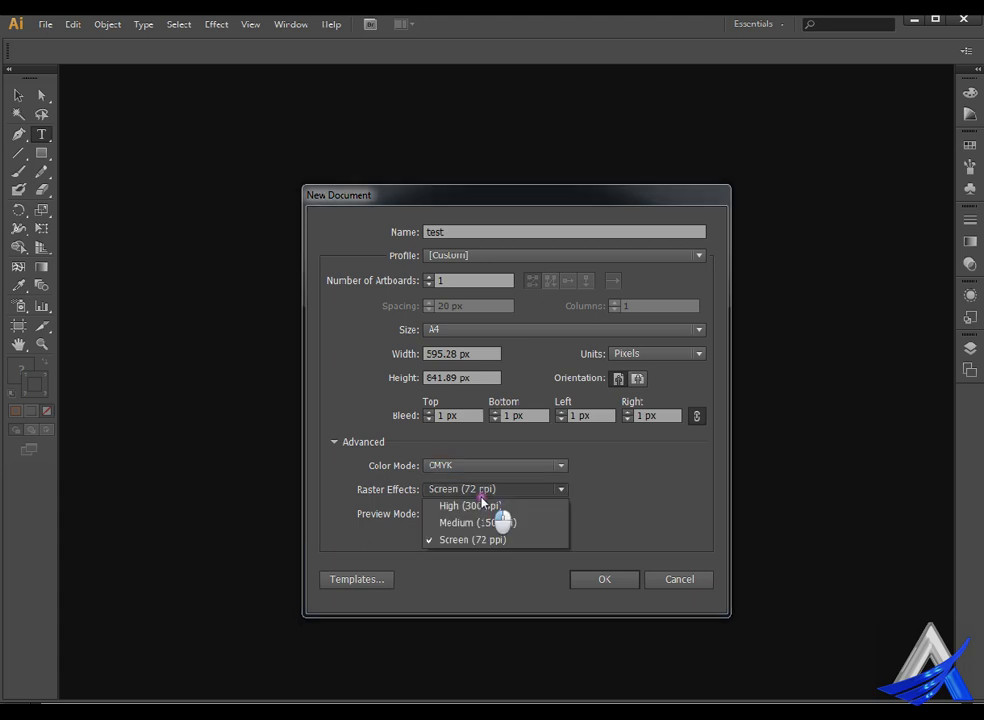
left_click(547, 541)
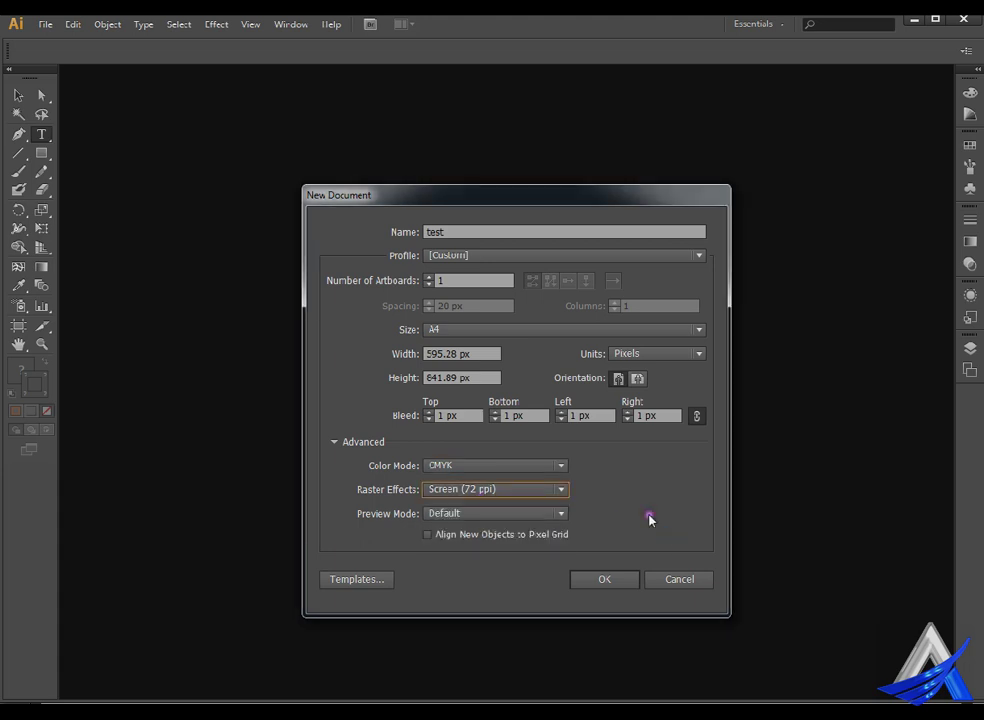
left_click(484, 516)
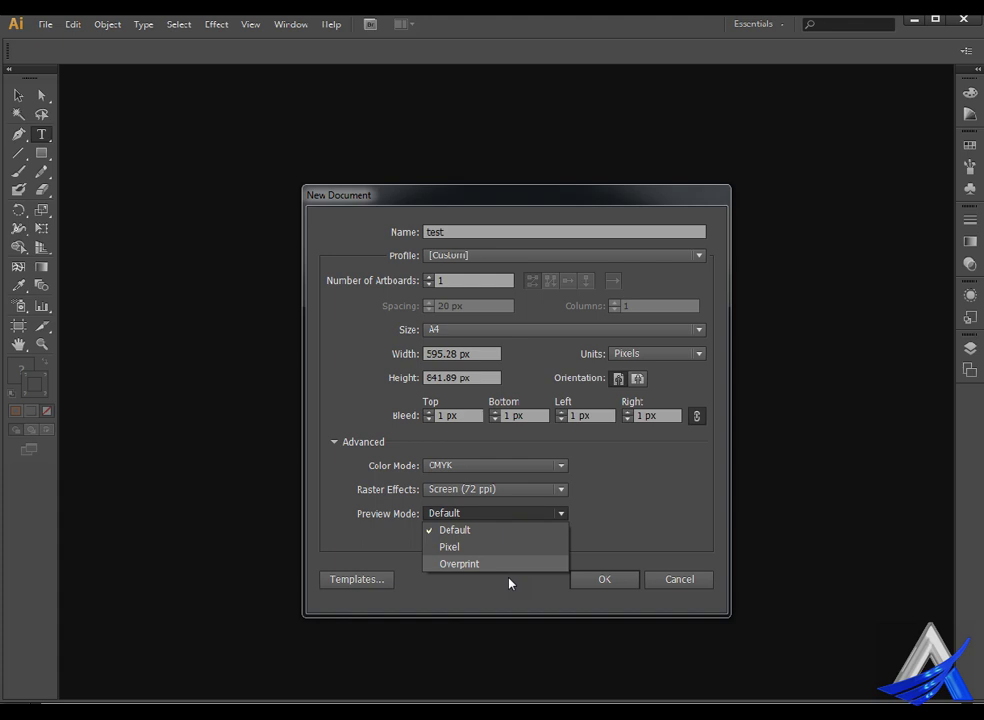
left_click(636, 548)
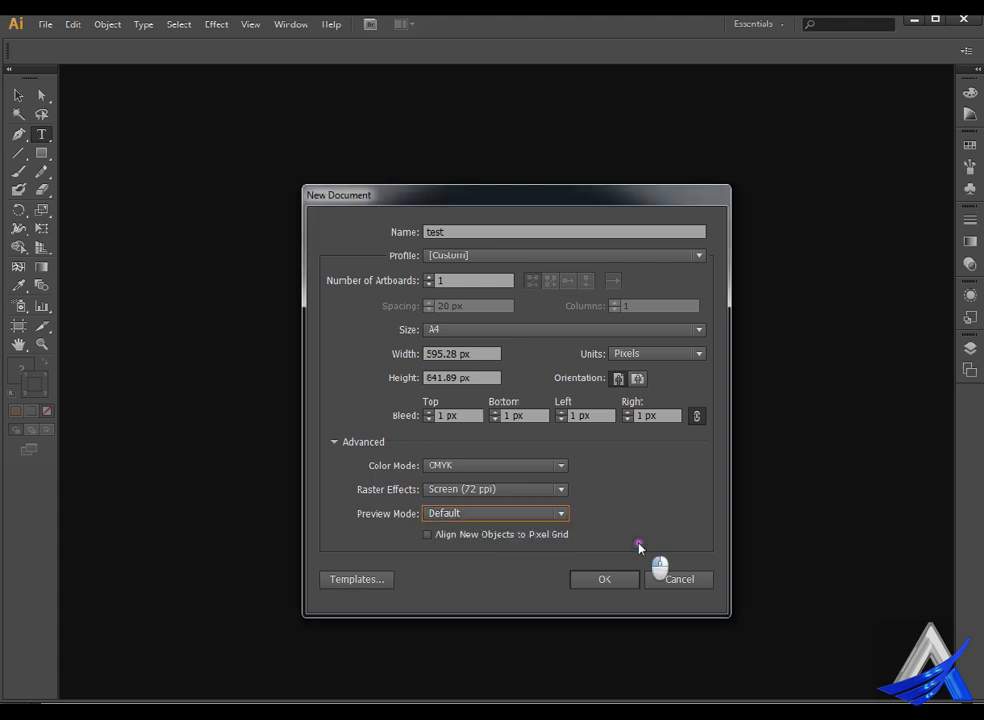
left_click(447, 547)
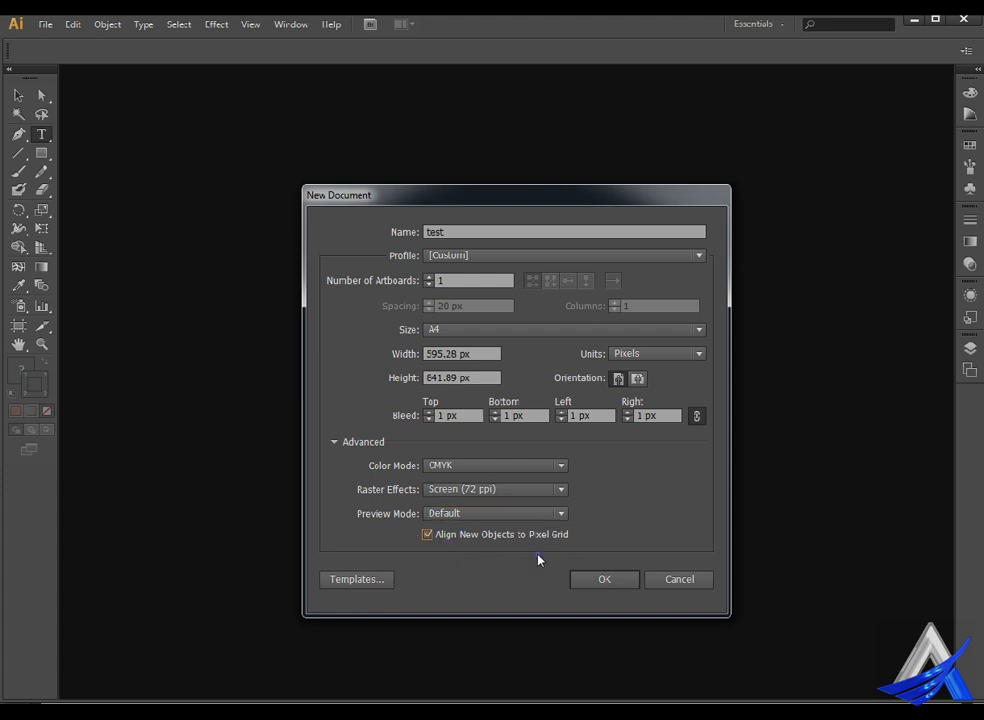
left_click(446, 548)
Create the A4 test document, select the Selection tool, then close the document with Ctrl+W.
left_click(627, 589)
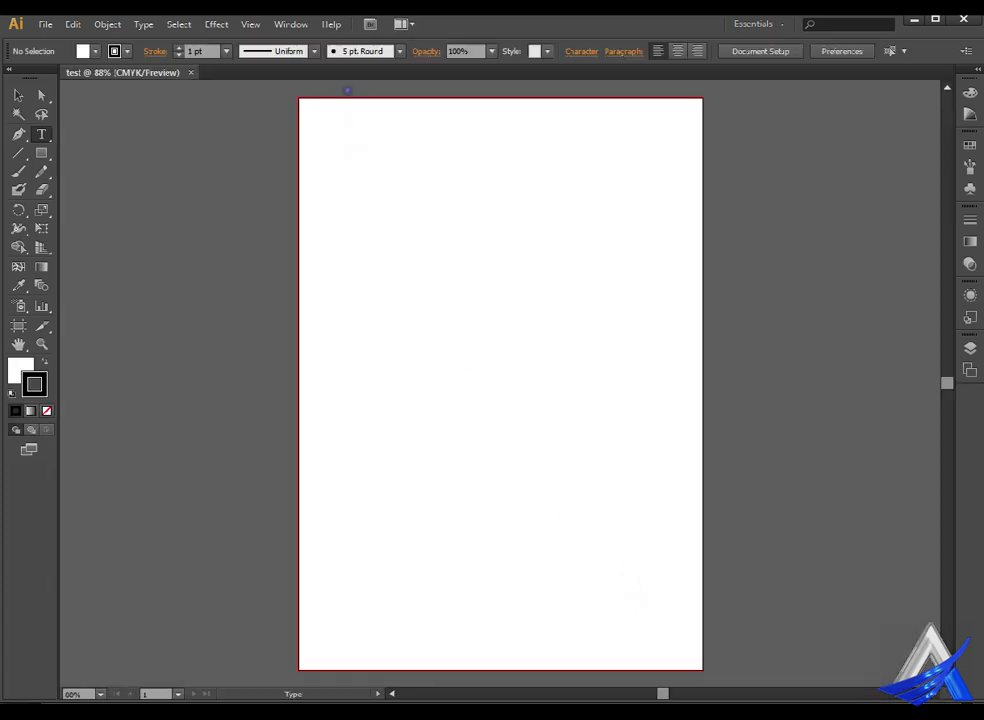
left_click(18, 95)
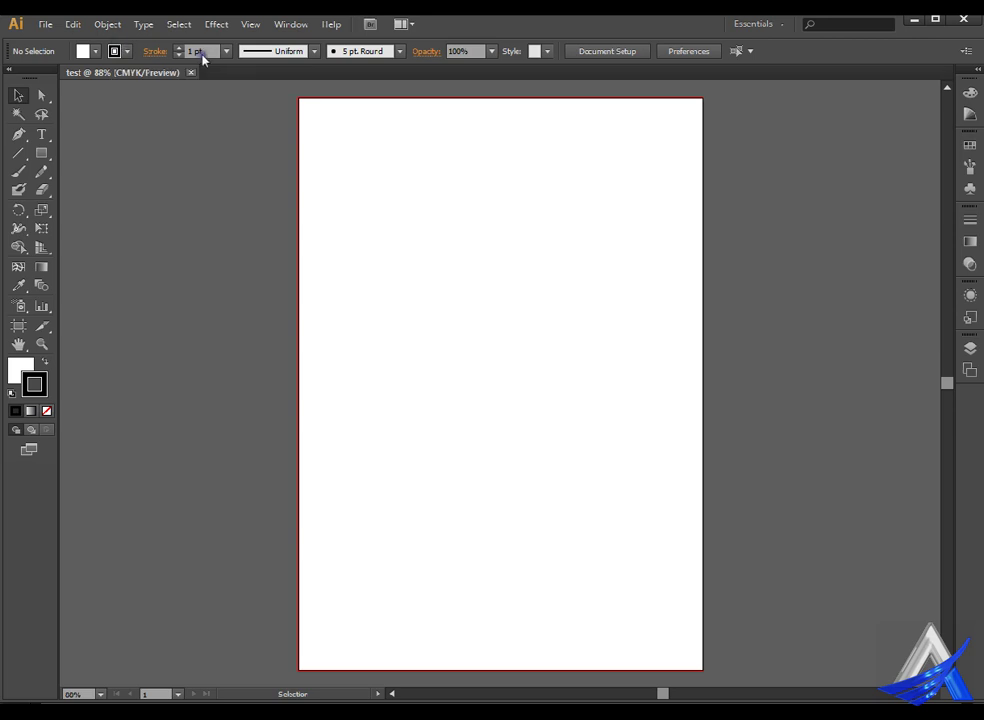
key("ctrl+w")
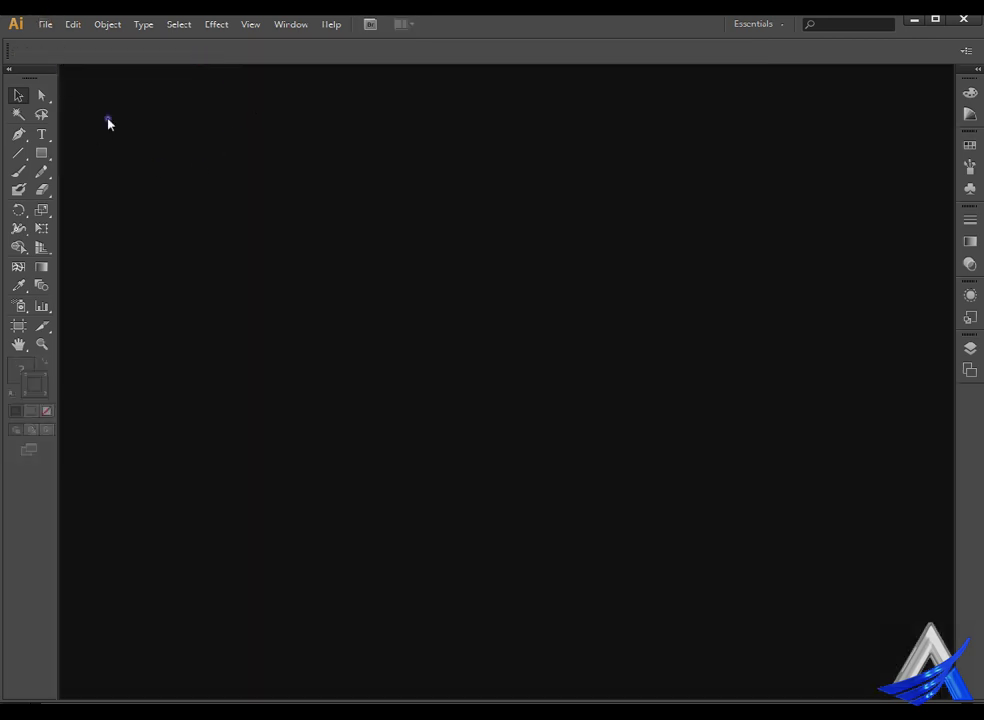
Start a new document named 'test' and switch its profile from Print to Web.
key("ctrl+n")
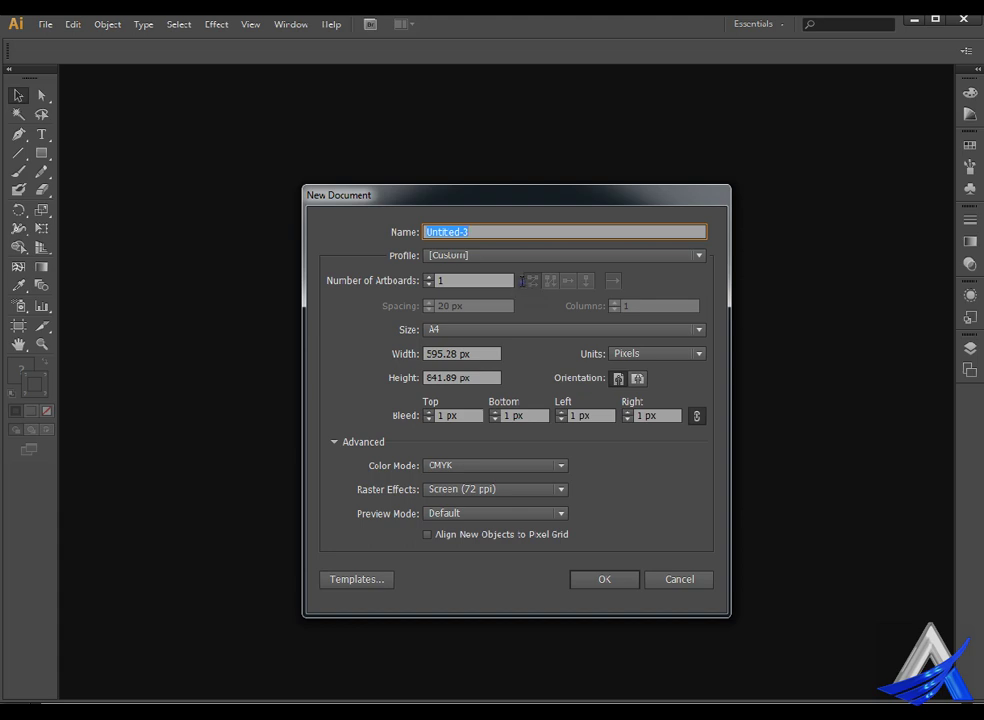
type("test")
left_click(564, 252)
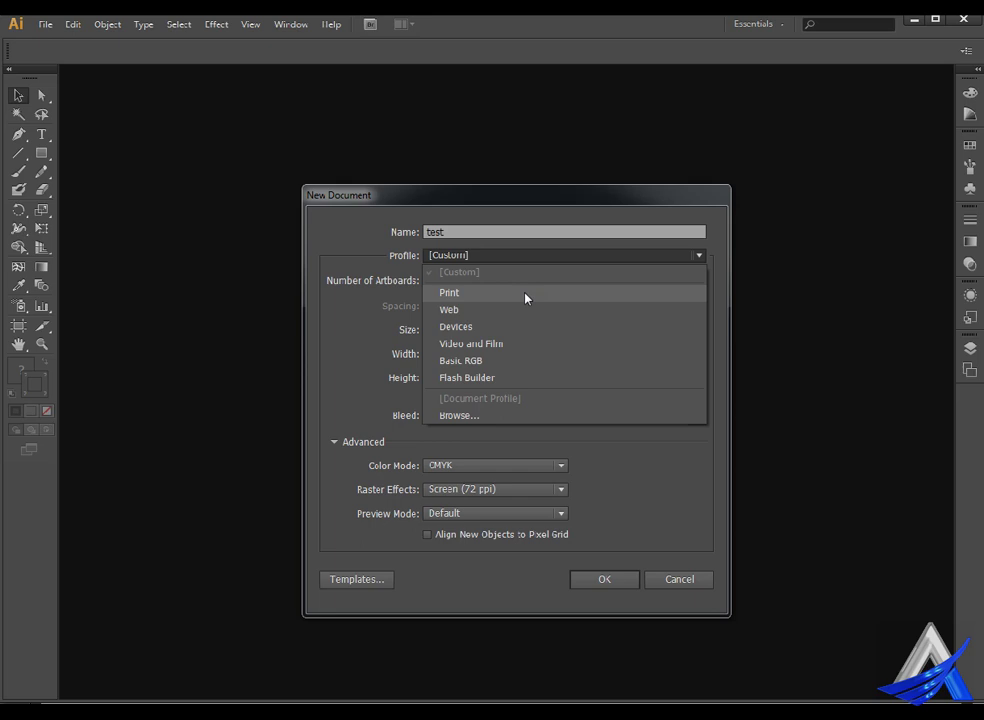
left_click(494, 293)
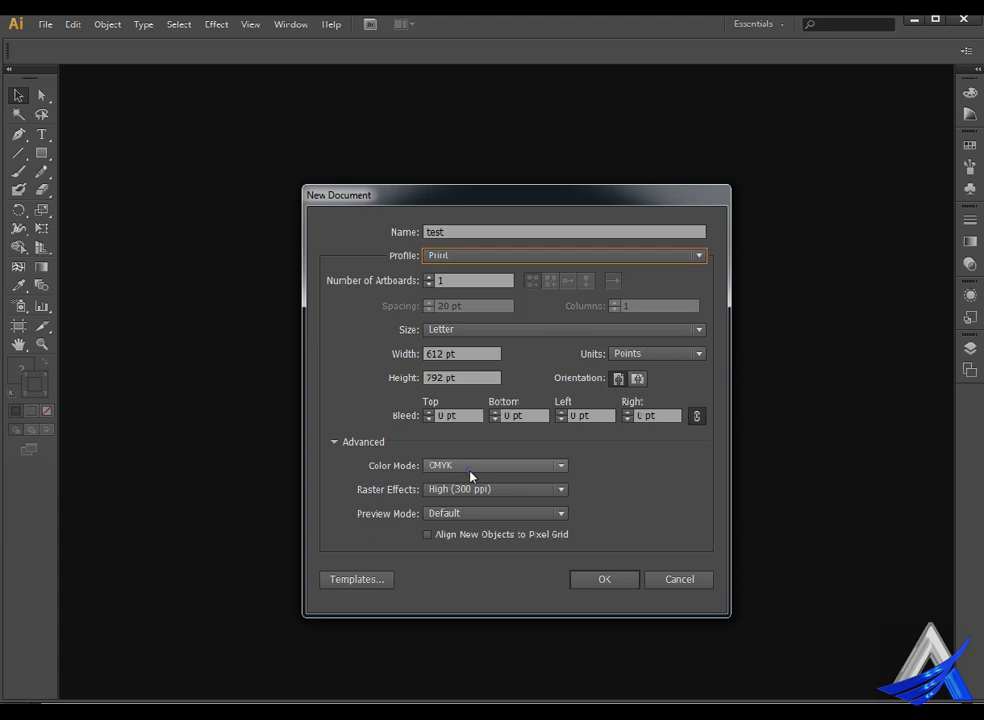
left_click(571, 255)
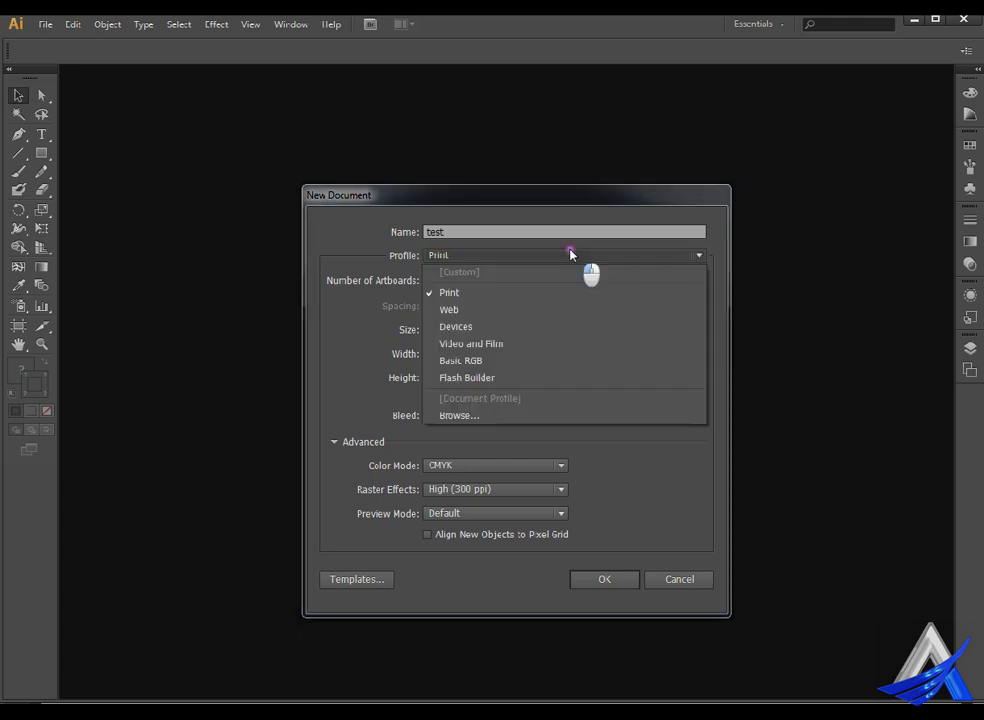
left_click(503, 314)
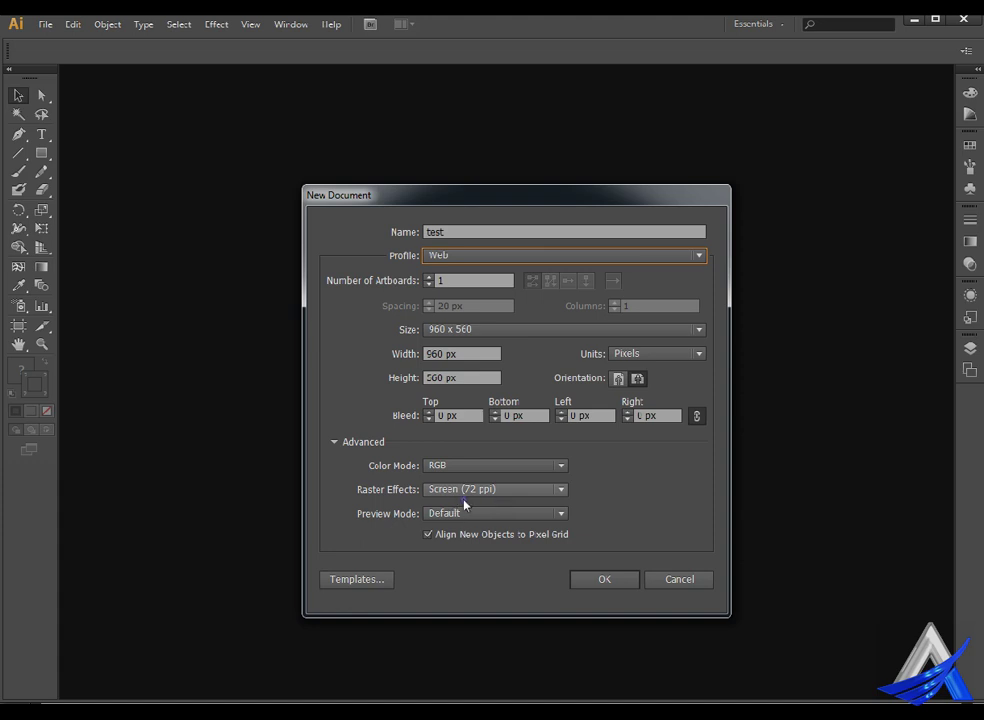
Try the 960 x 560 and 1280 x 800 size presets, then flip to portrait.
left_click(487, 333)
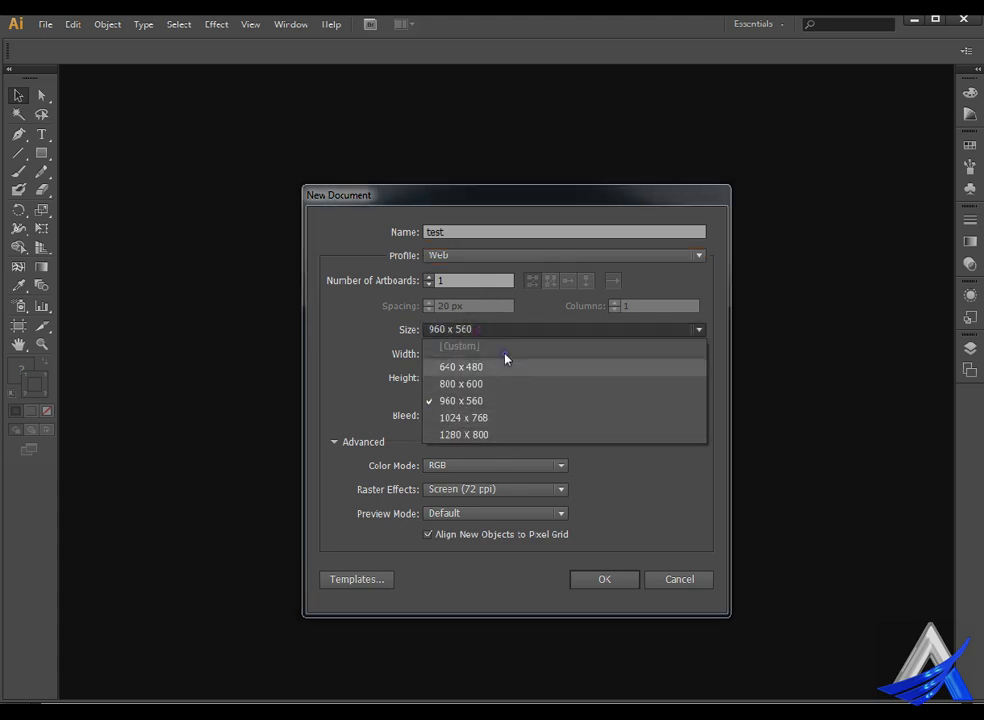
left_click(360, 382)
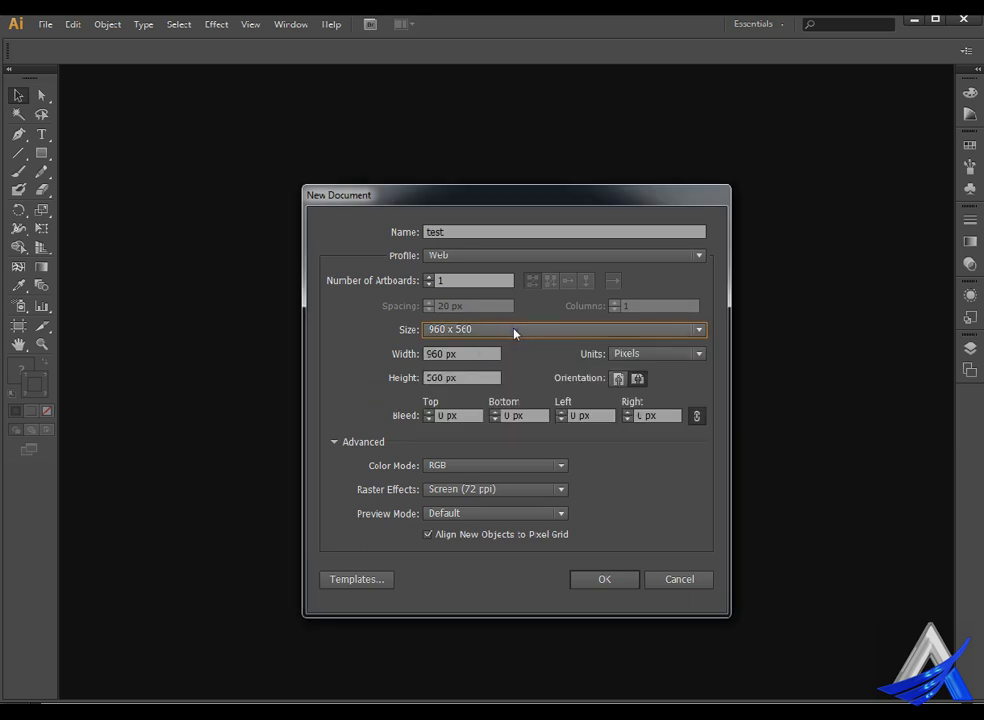
left_click(514, 333)
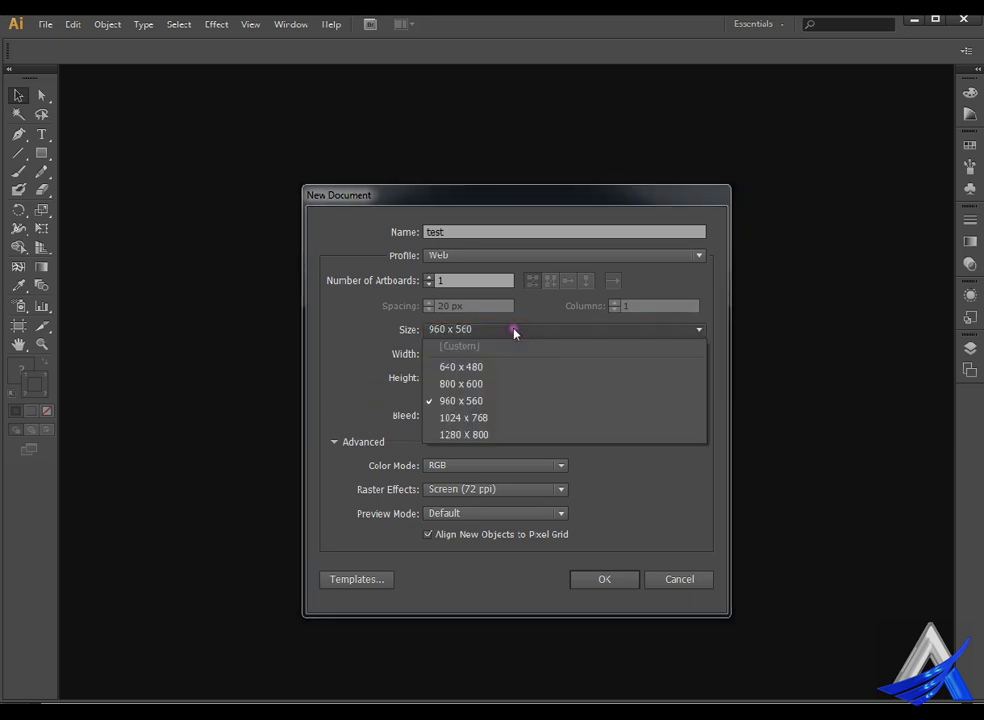
left_click(518, 435)
left_click(638, 380)
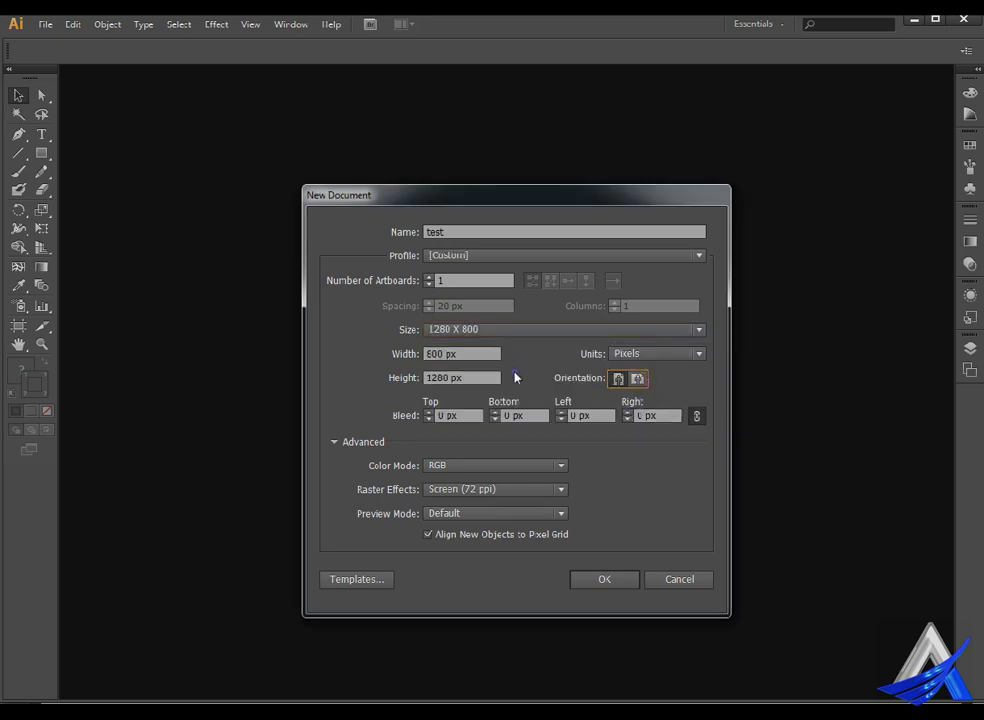
Toggle the profile between Web and Print, end on Web, then cancel the dialog.
left_click(503, 254)
left_click(512, 309)
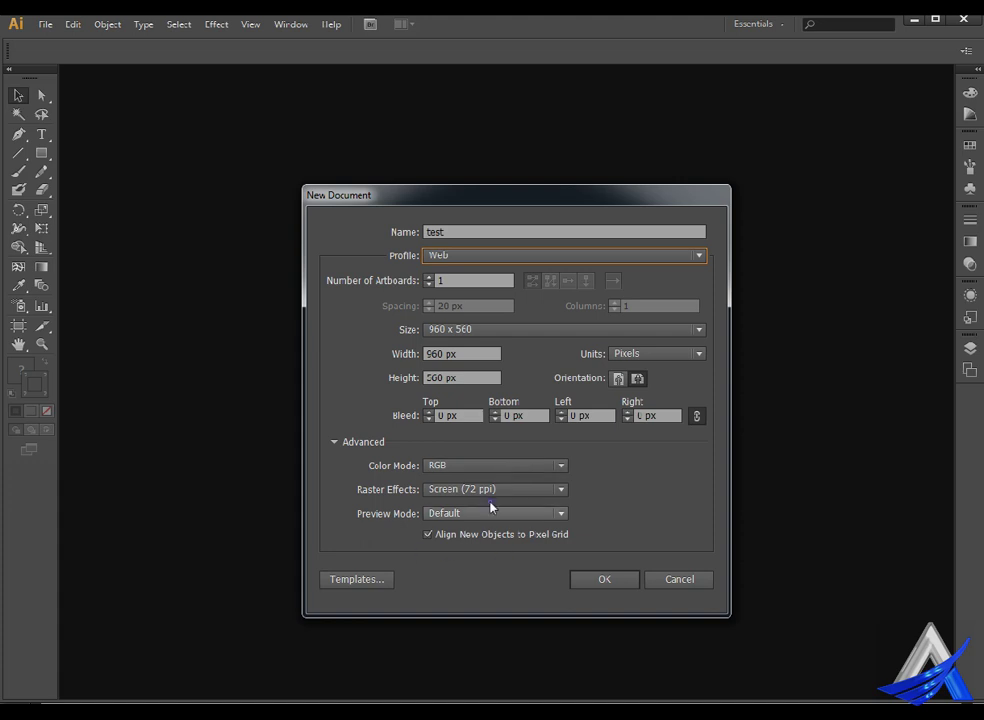
left_click(527, 256)
left_click(523, 290)
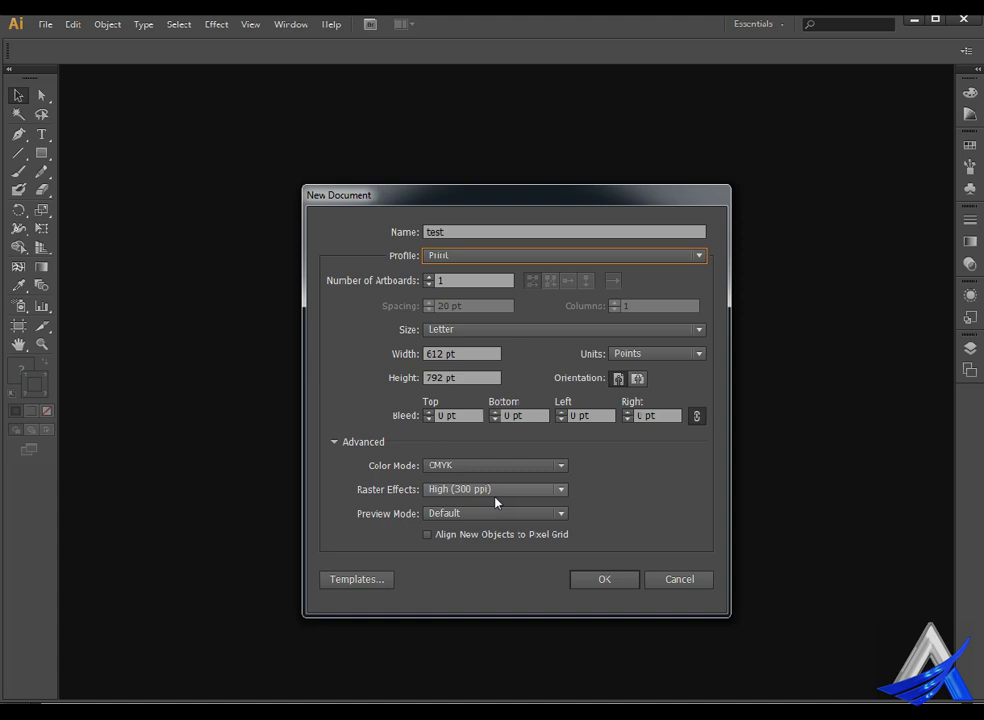
left_click(496, 256)
left_click(501, 310)
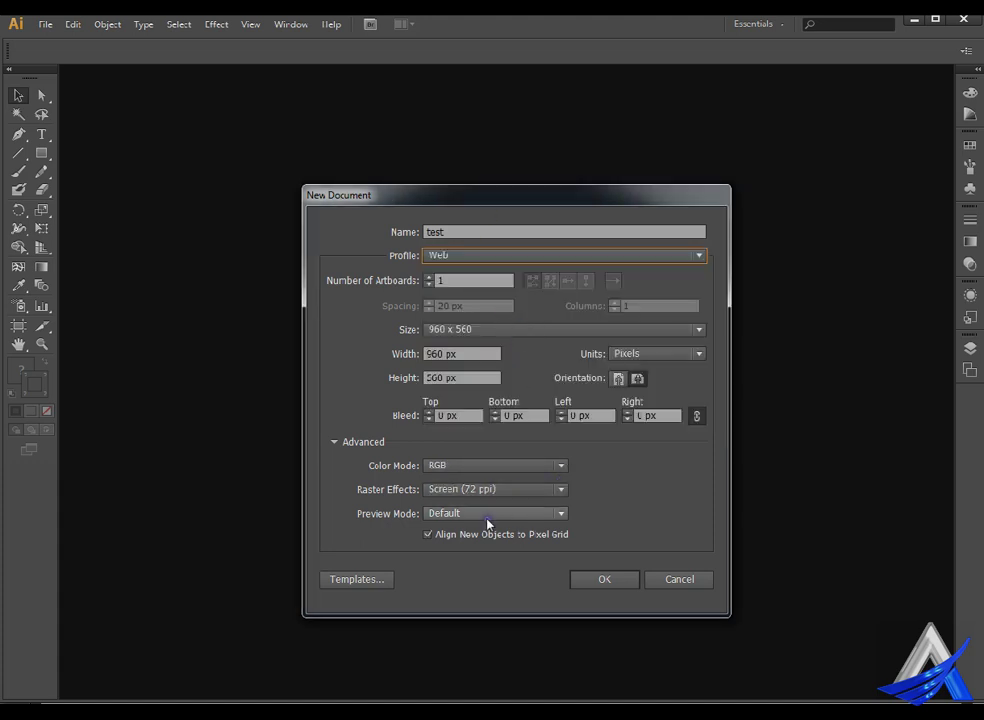
left_click(628, 588)
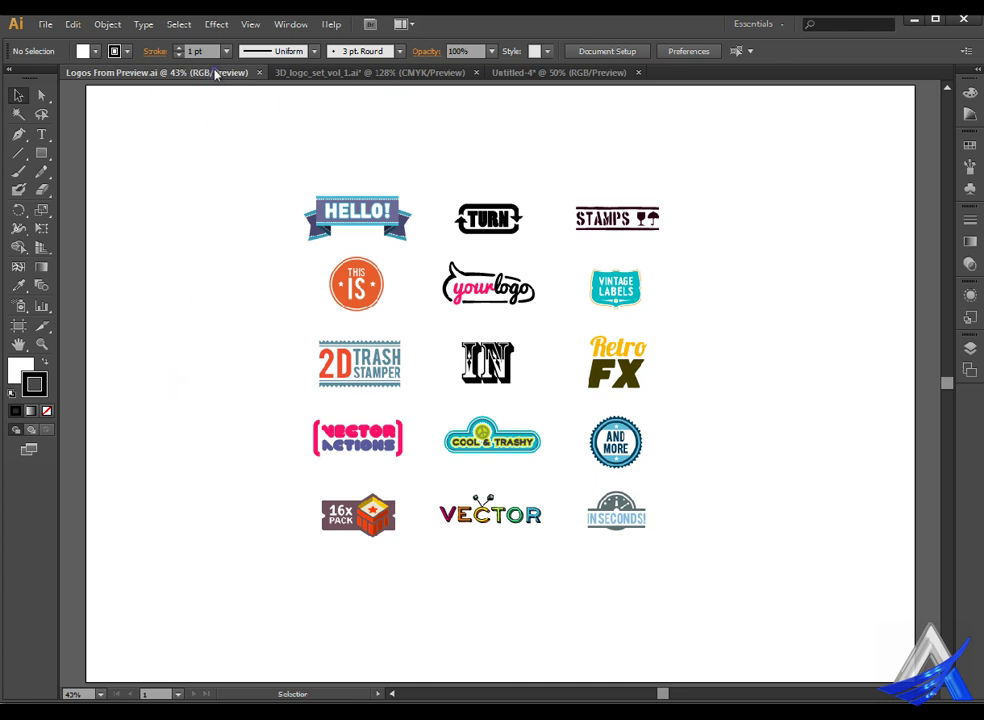
Move the Logos From Preview tab to sit after the 3D logo document tab.
left_click(327, 70)
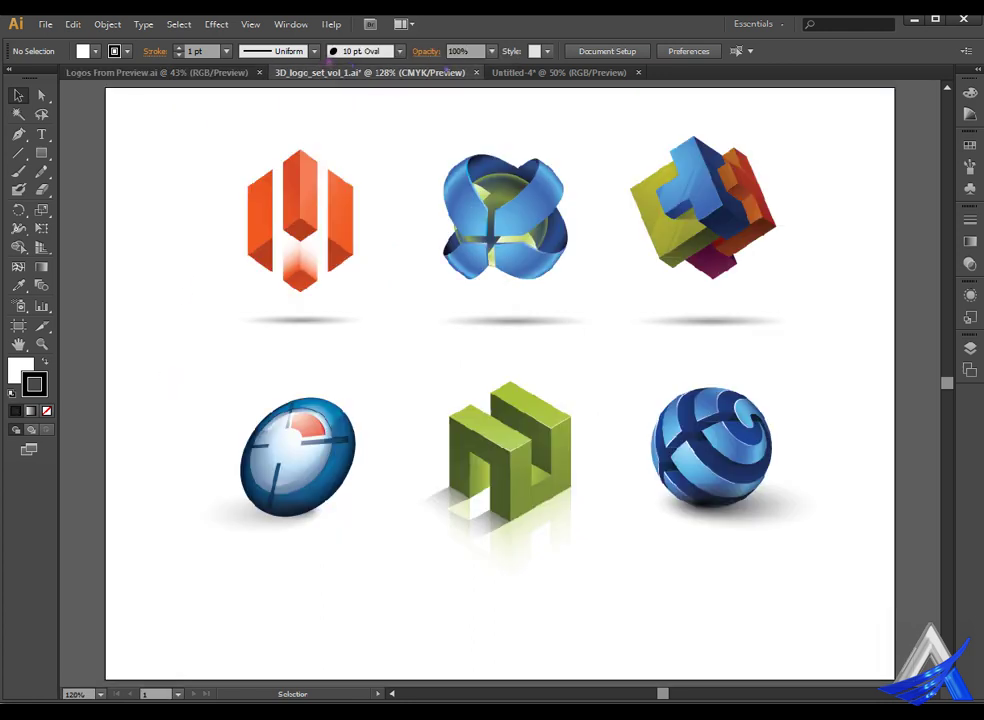
left_click(560, 68)
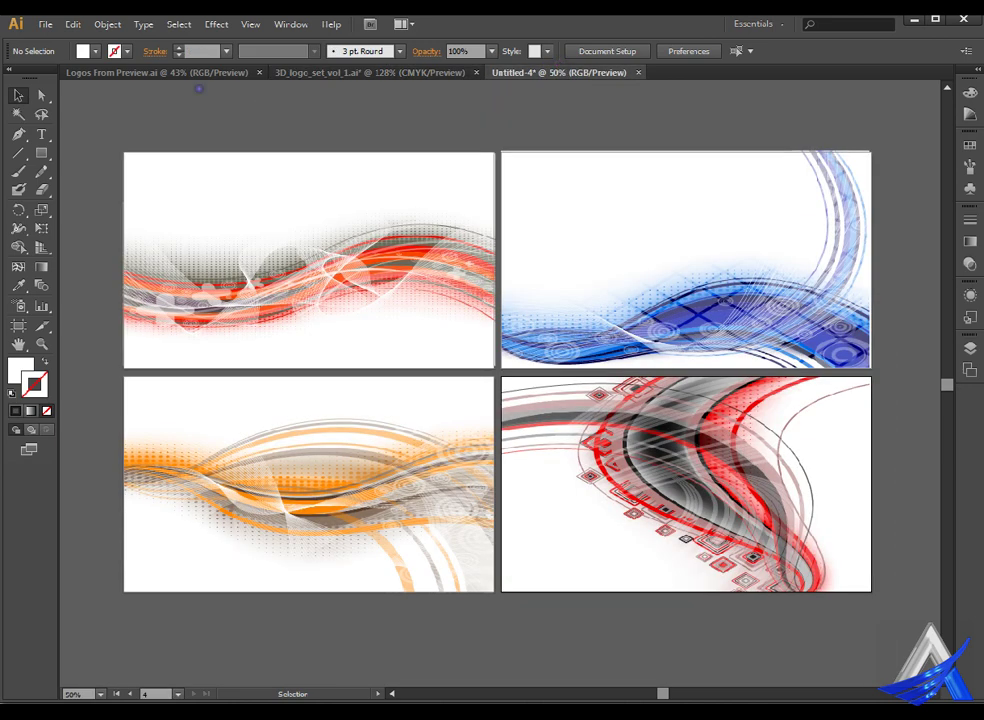
left_click(193, 68)
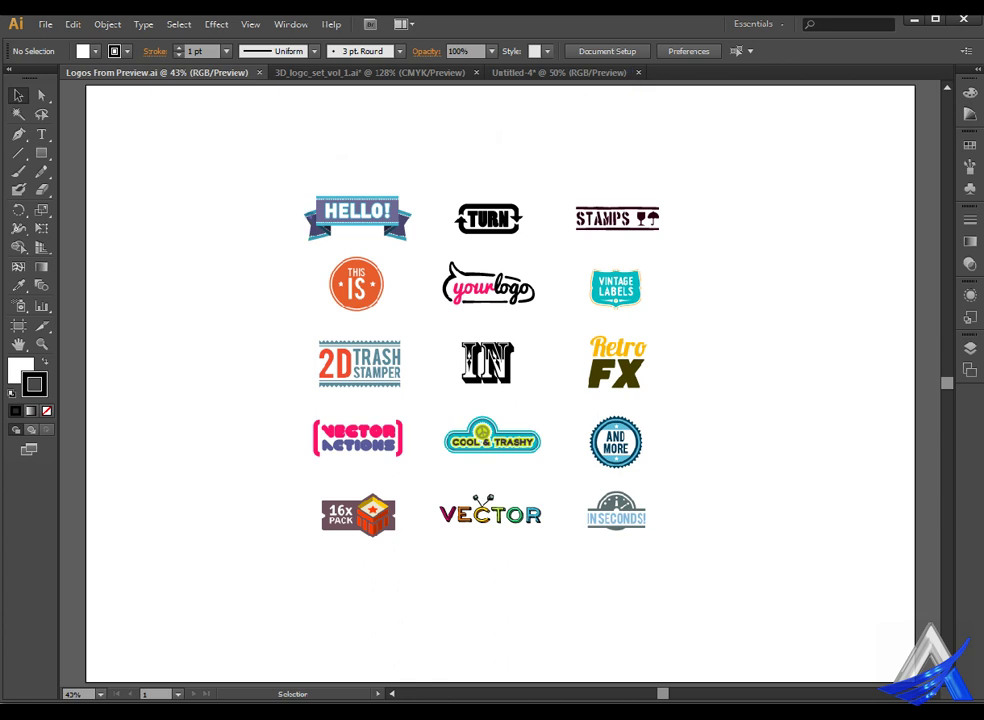
left_click_drag(185, 68, 455, 73)
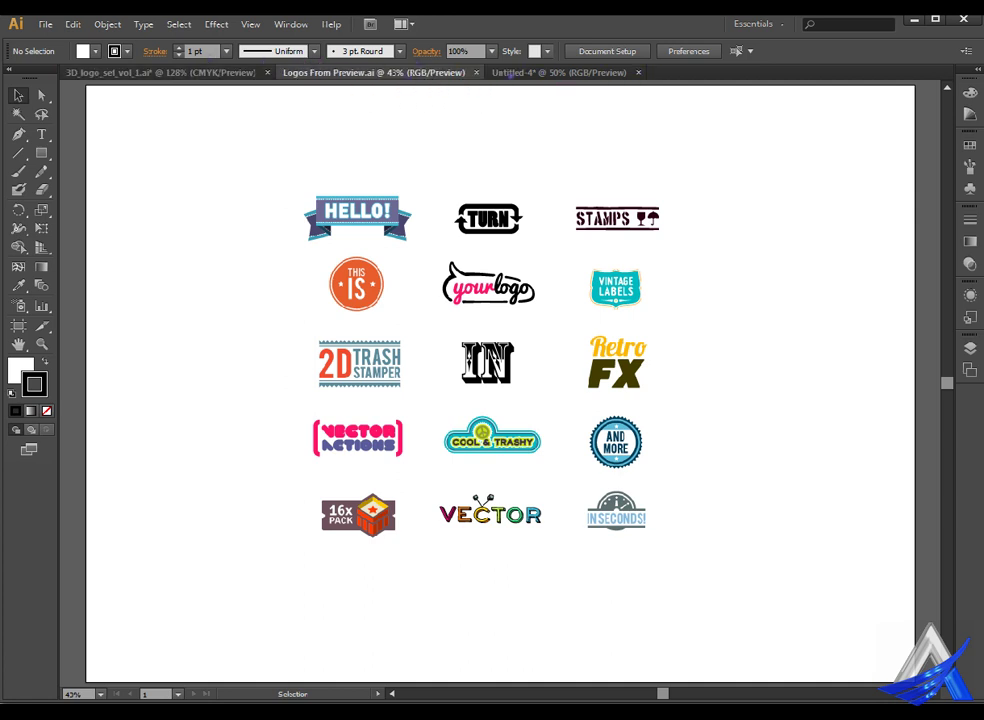
Cycle through the document tabs, ending on the Untitled-4 wave artboards.
left_click(543, 71)
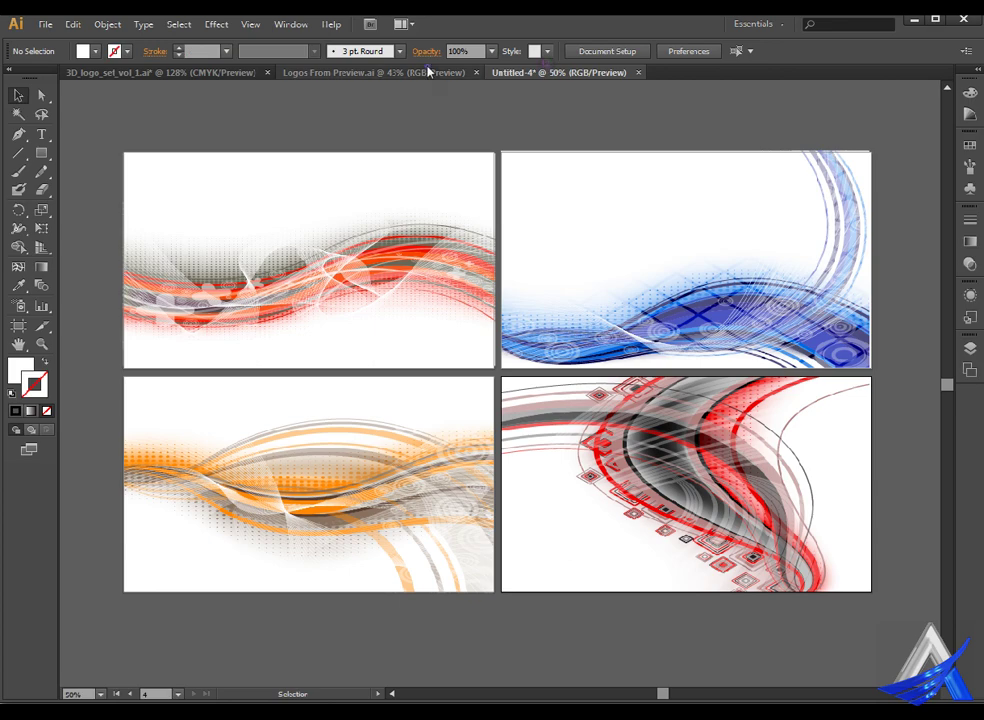
left_click(346, 72)
left_click(242, 71)
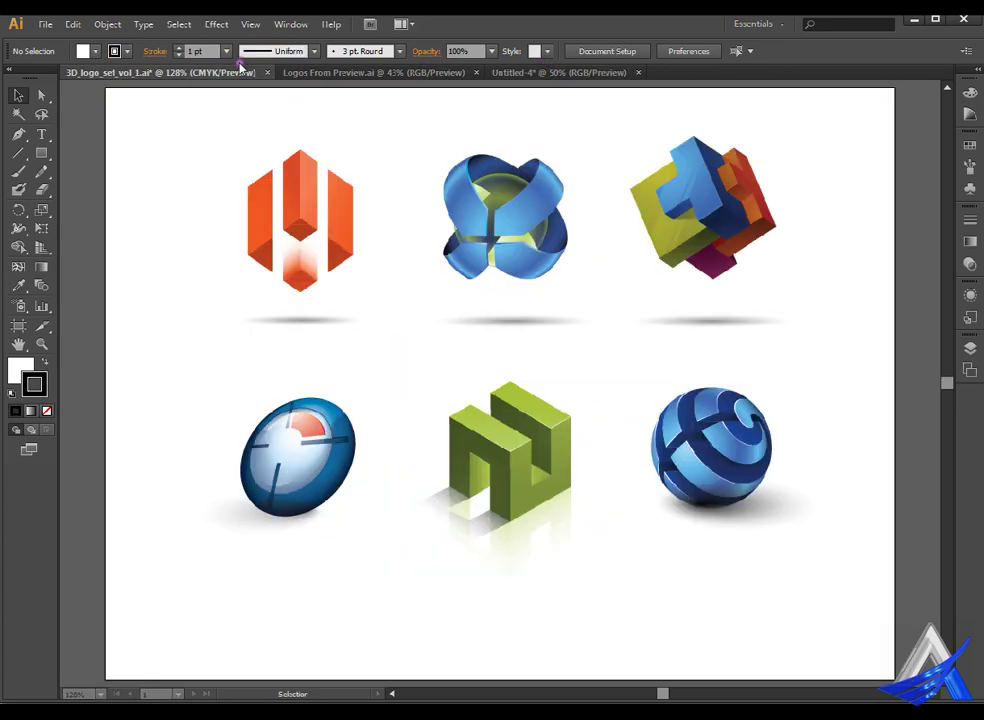
left_click(565, 68)
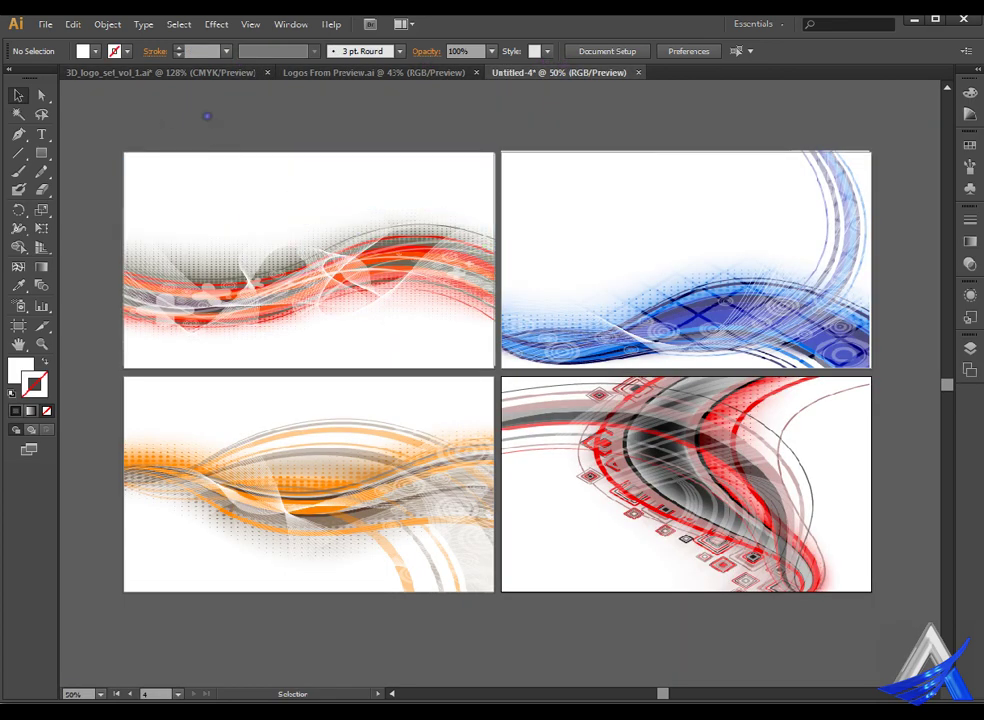
left_click(50, 23)
left_click(66, 37)
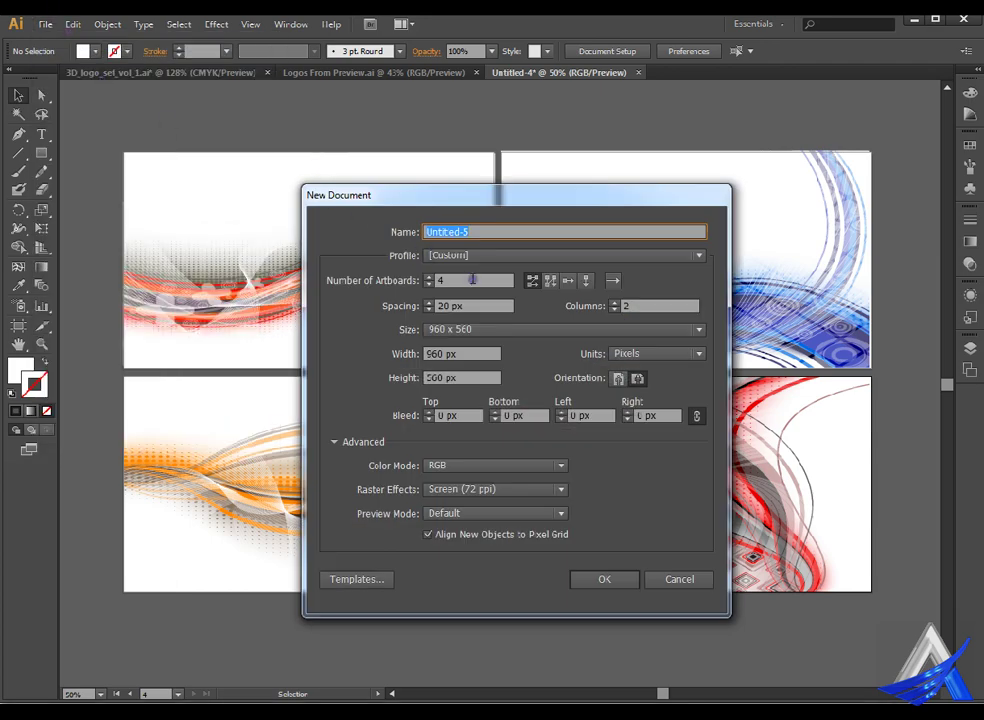
left_click(440, 281)
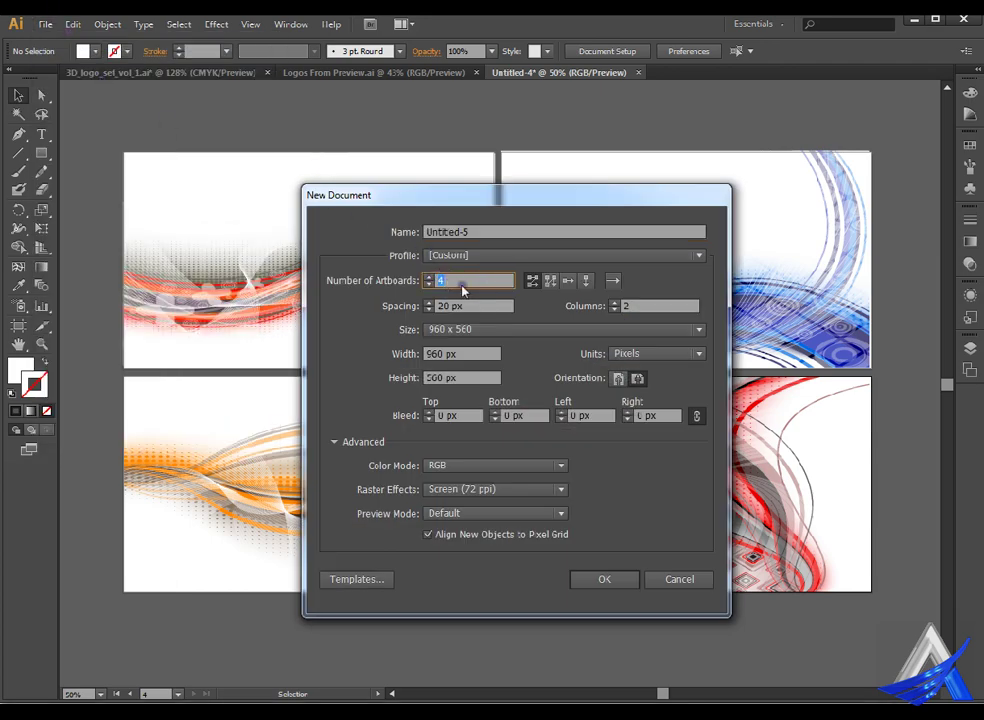
left_click(557, 283)
left_click(684, 584)
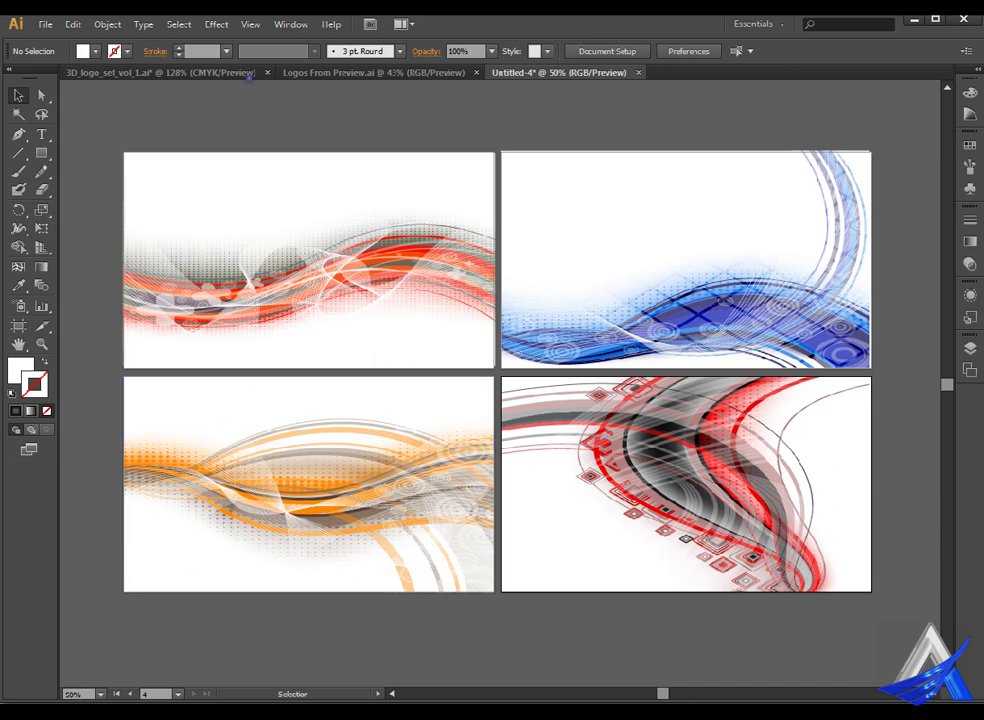
In the 3D logo set, zoom past 300% on the orange logo, then back out.
left_click(240, 70)
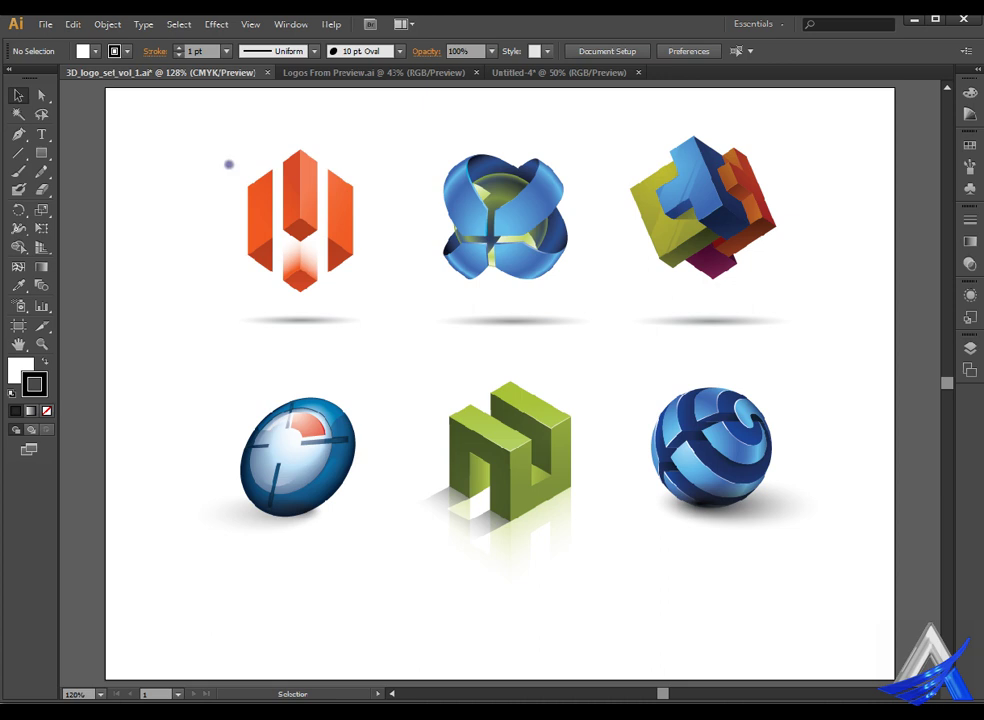
left_click(42, 346)
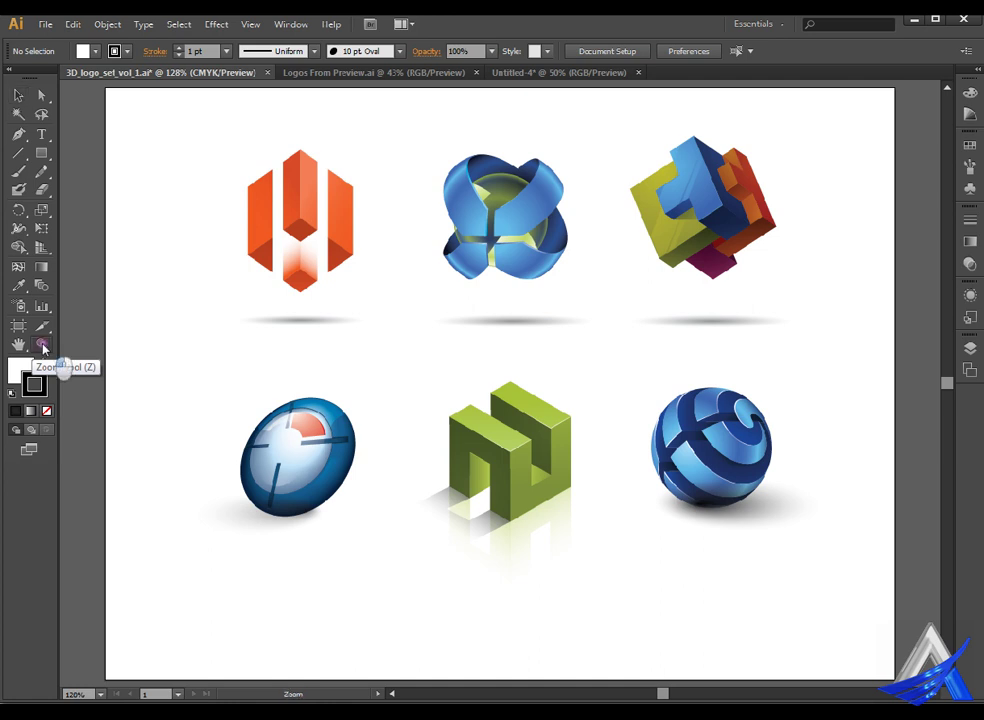
left_click(338, 218)
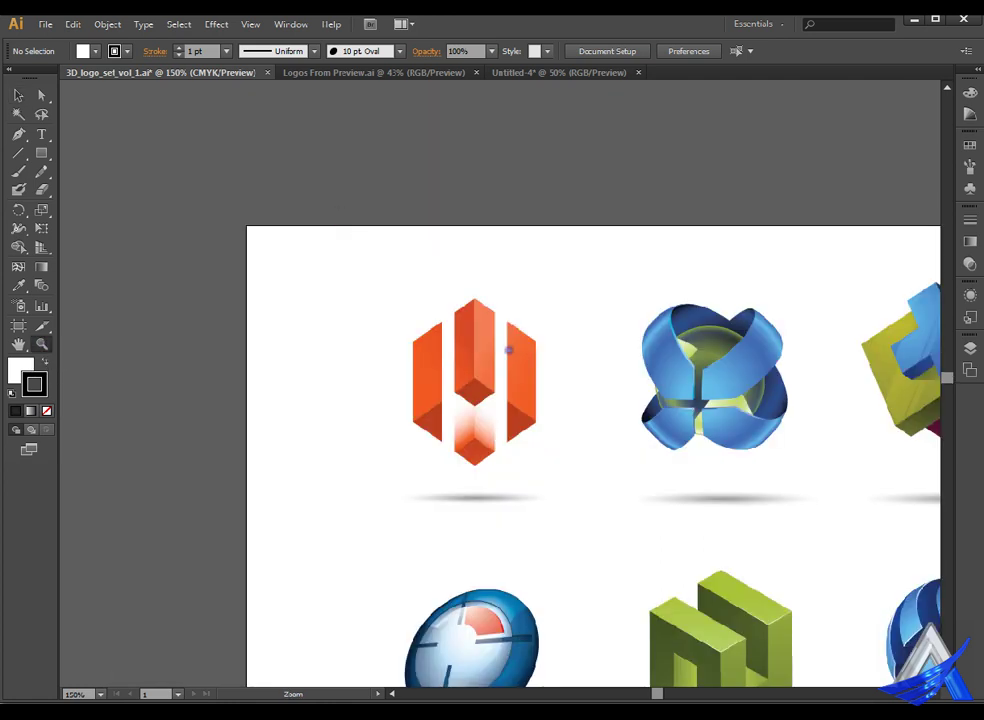
left_click(545, 415)
left_click(547, 419)
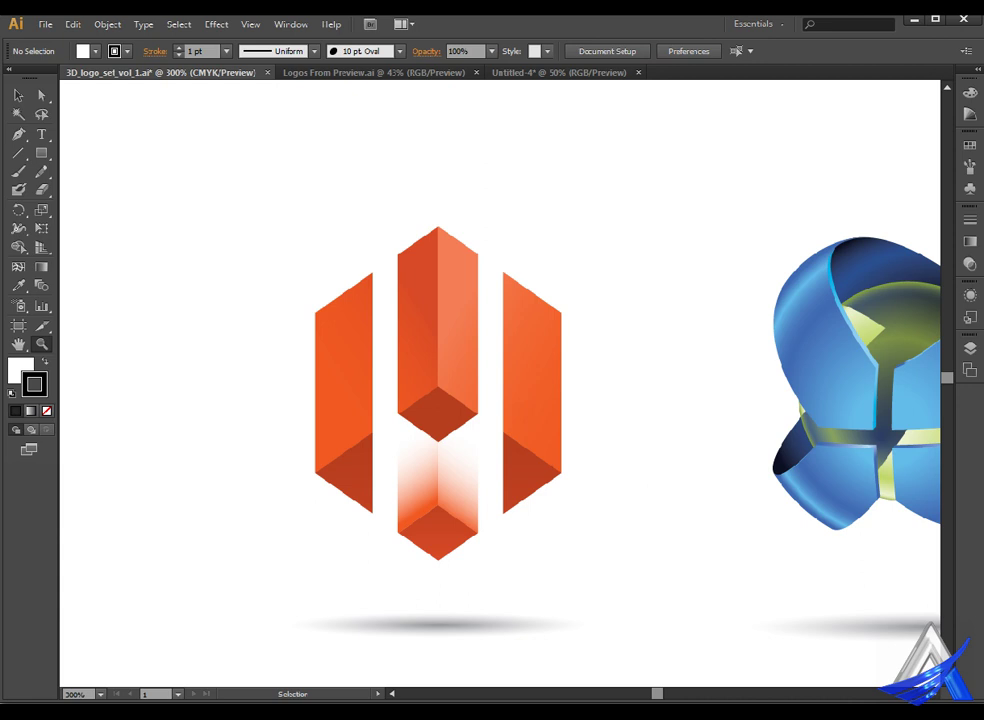
key("ctrl+plus")
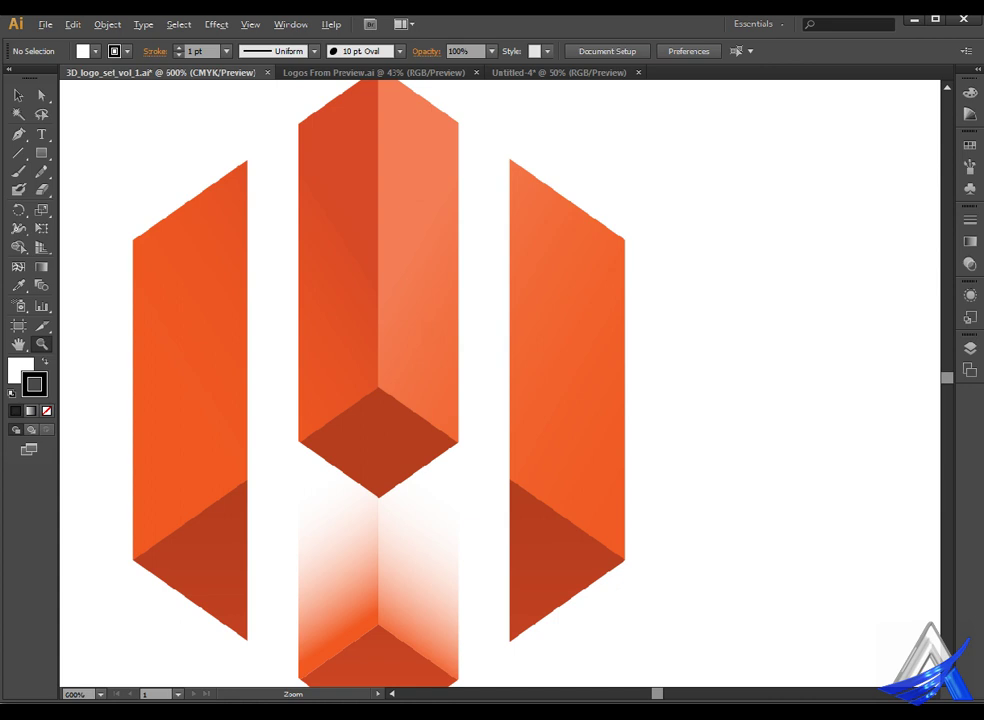
left_click(451, 336, "alt")
left_click(451, 336, "alt")
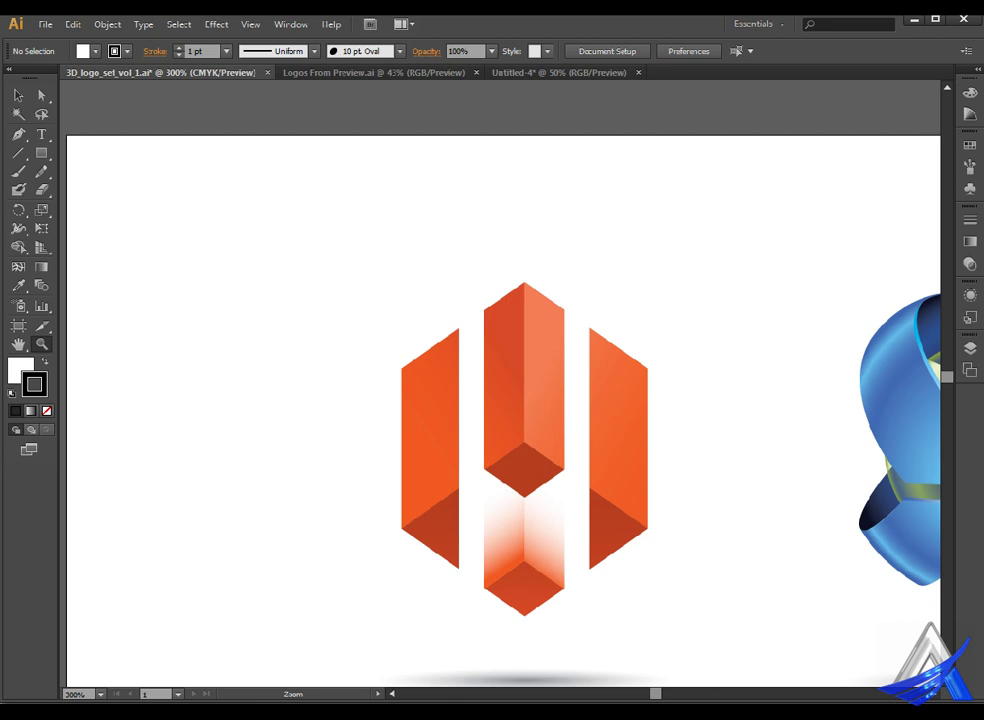
Zoom out and fit the artboard in the window with Ctrl+0, showing all six logos.
key("v")
key("ctrl+minus")
key("ctrl+minus")
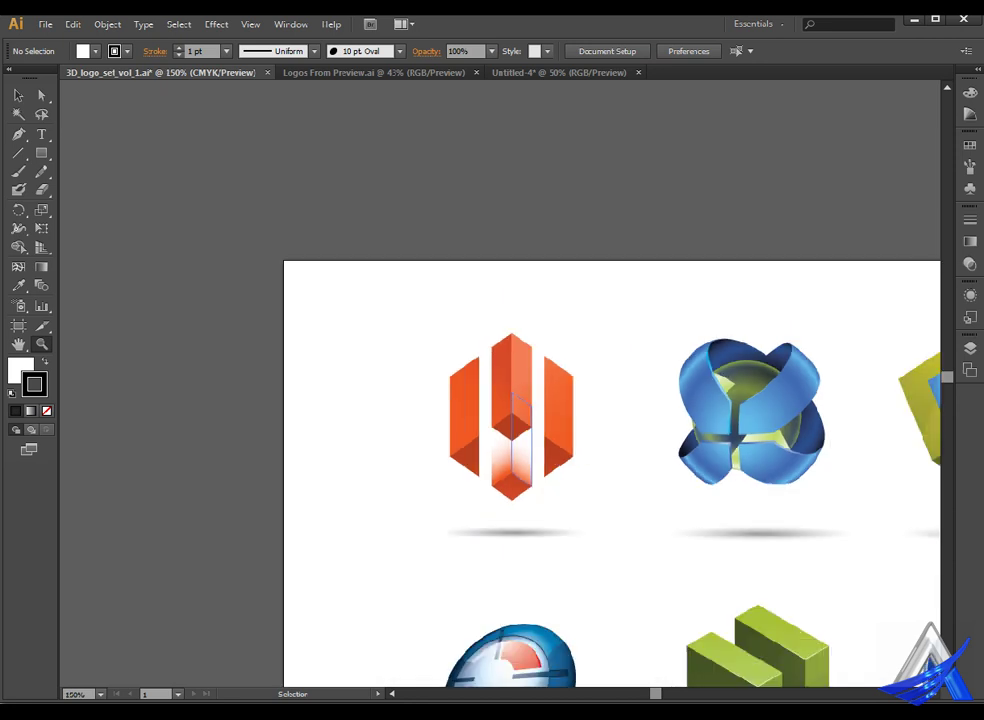
key("ctrl+minus")
key("ctrl+minus")
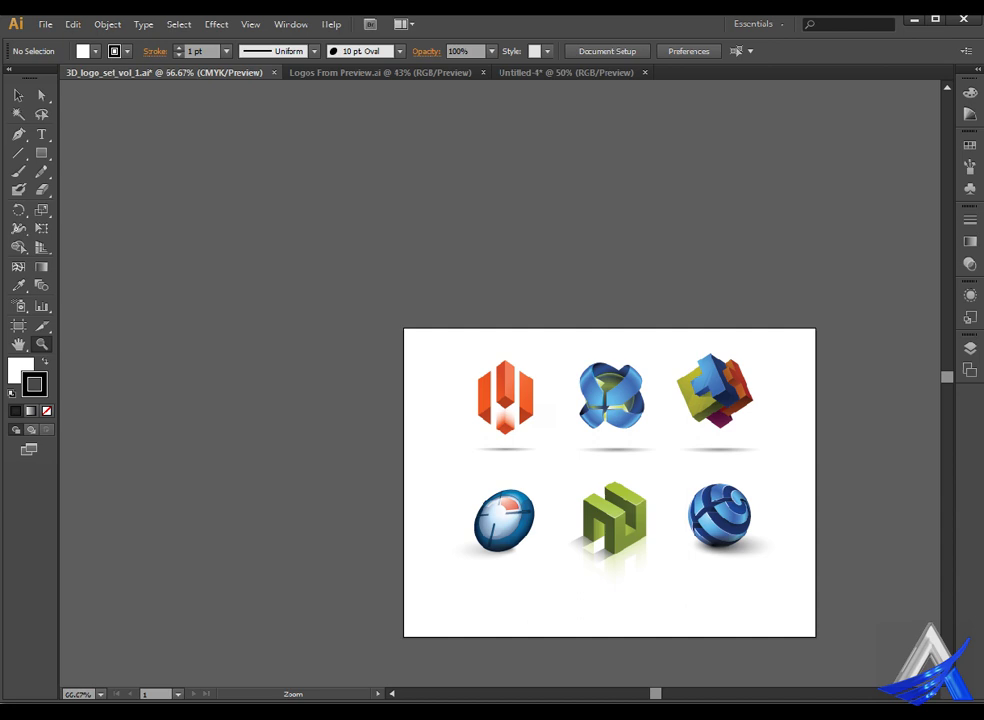
key("ctrl+0")
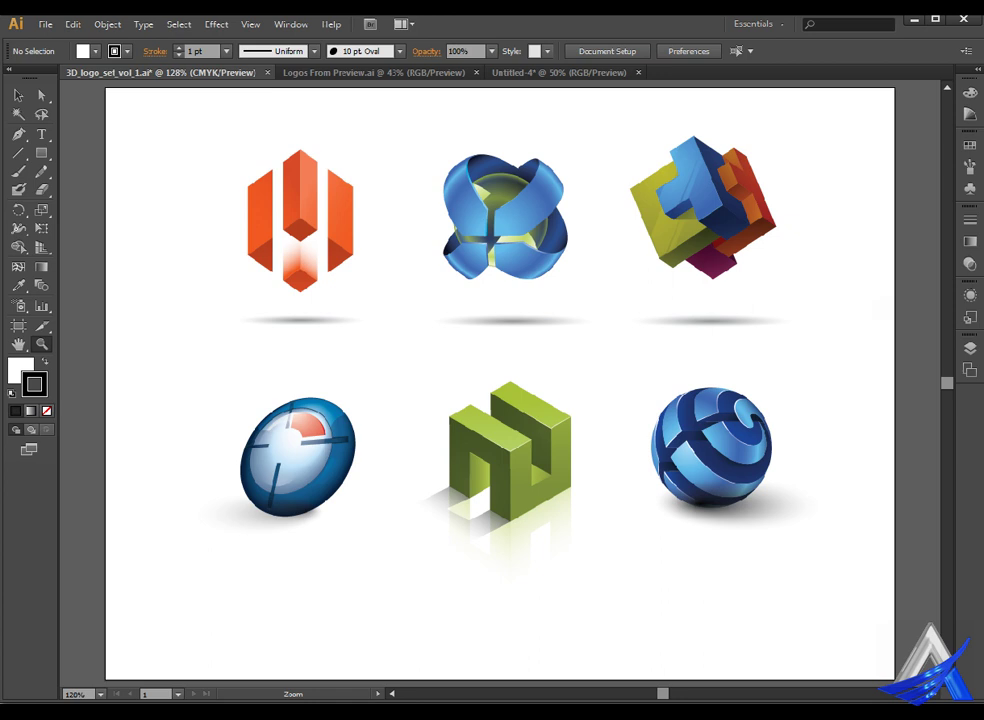
key("v")
left_click(100, 694)
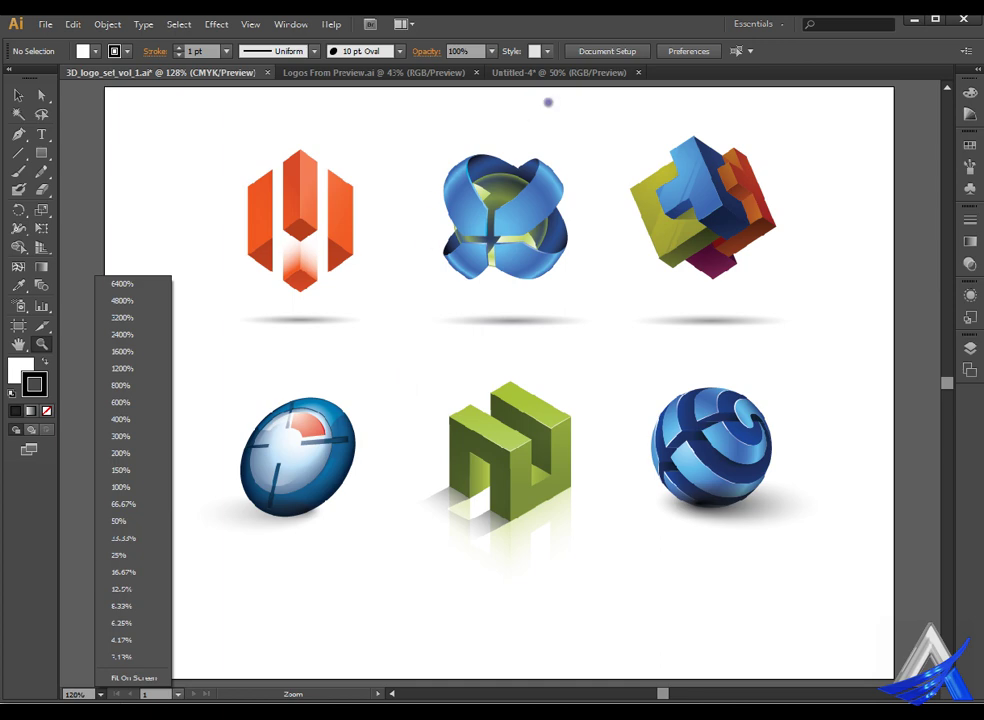
In Untitled-4, jump through artboards 1, 2, 3 and 4 from the artboard list.
left_click(564, 70)
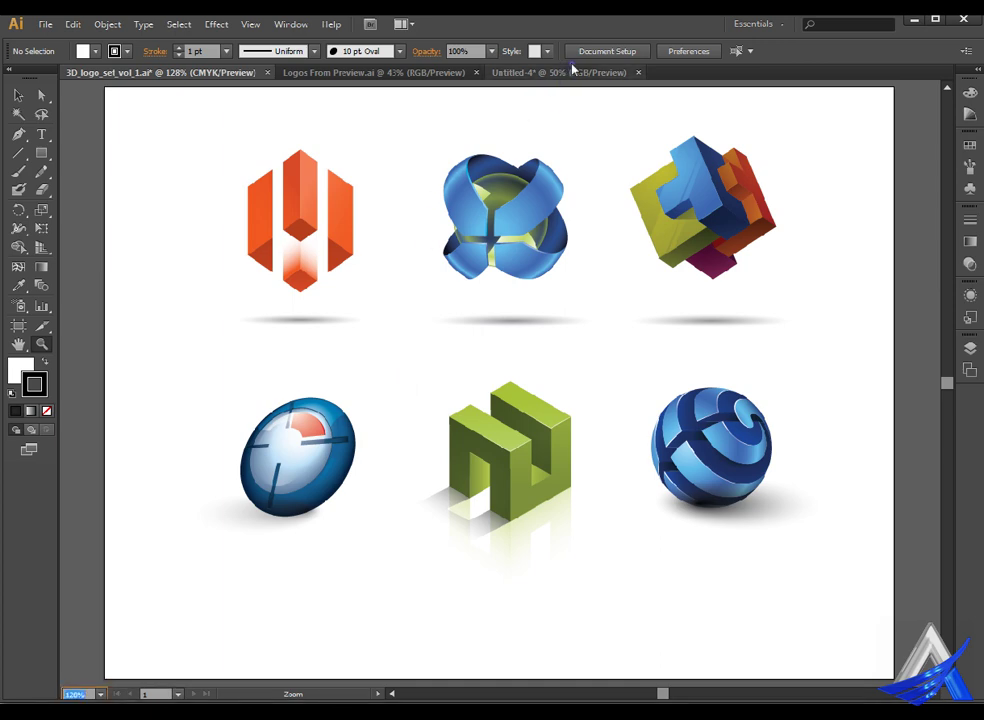
left_click(571, 70)
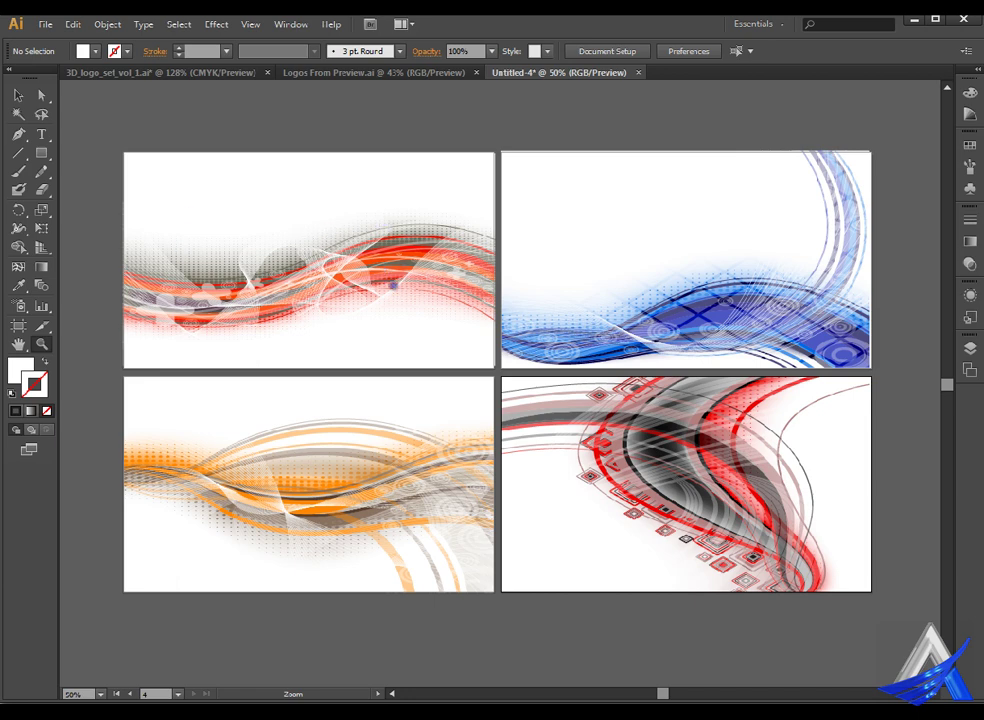
left_click(178, 693)
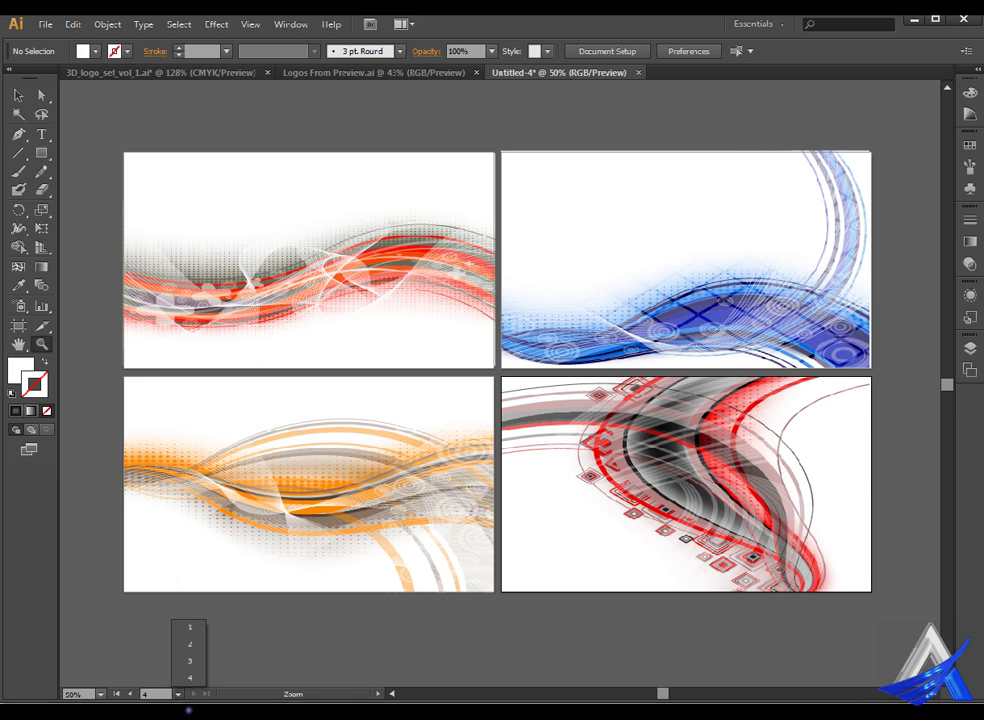
left_click(200, 645)
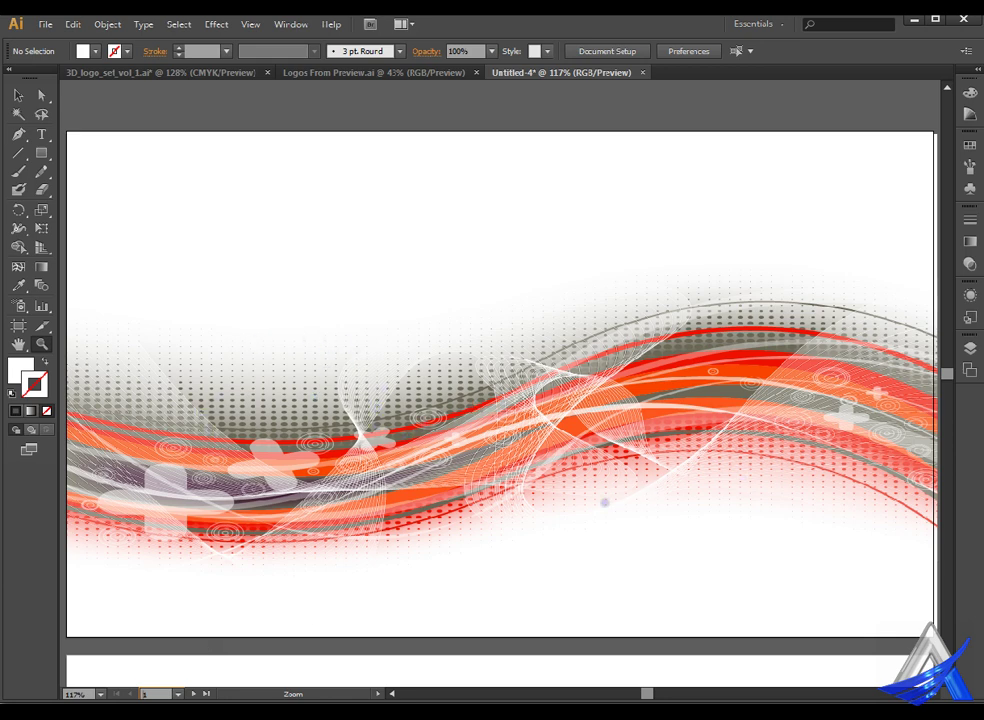
left_click(178, 693)
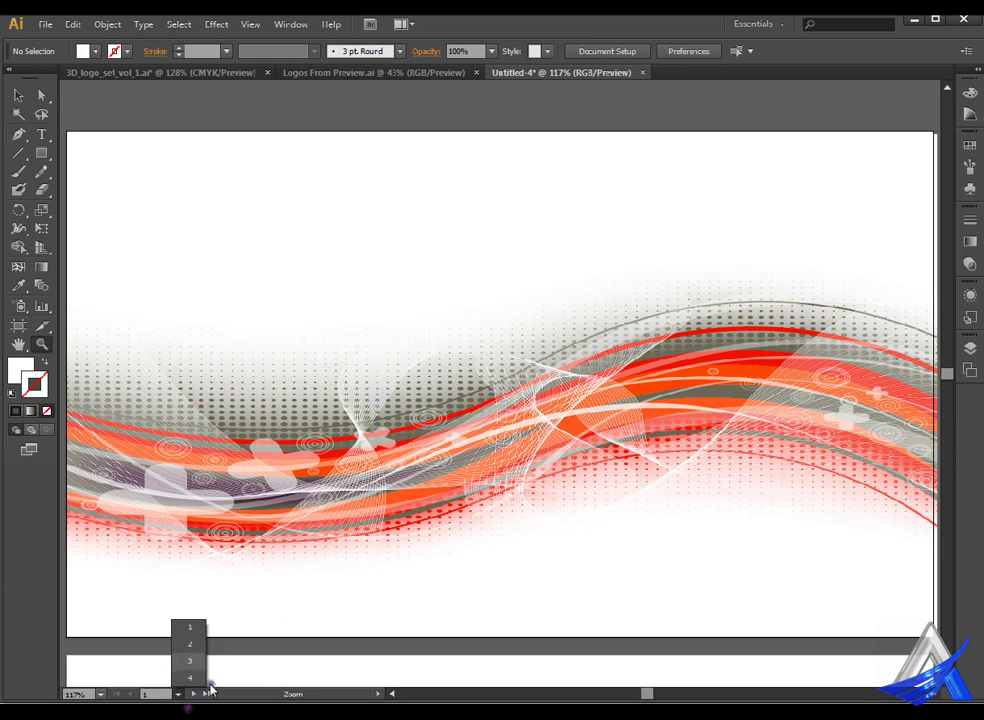
left_click(200, 660)
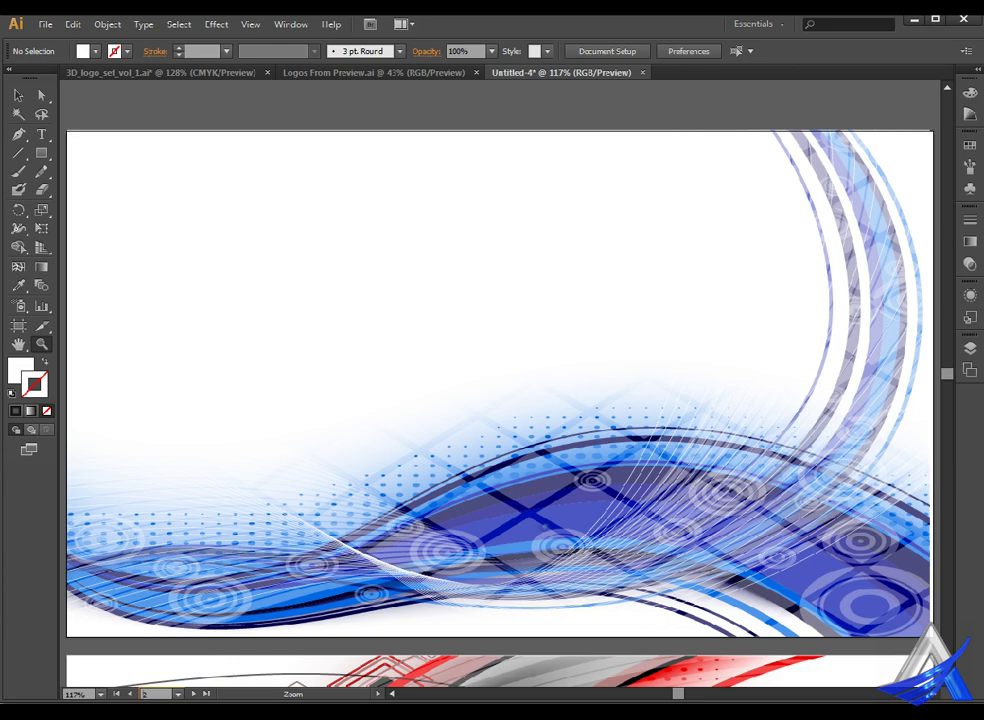
left_click(178, 693)
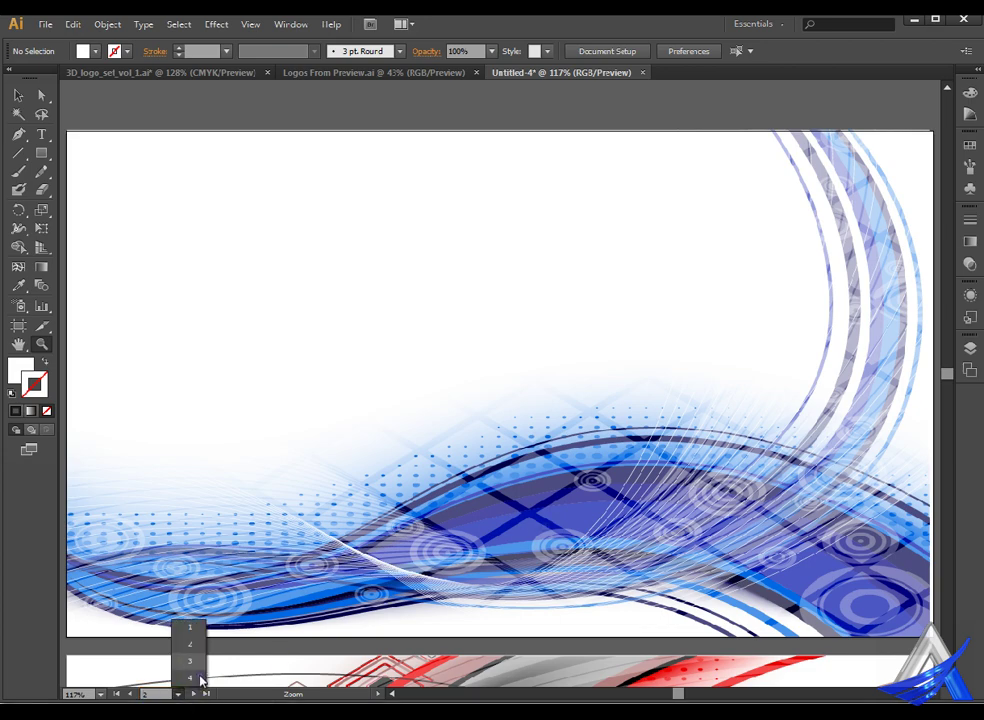
left_click(200, 676)
left_click(178, 693)
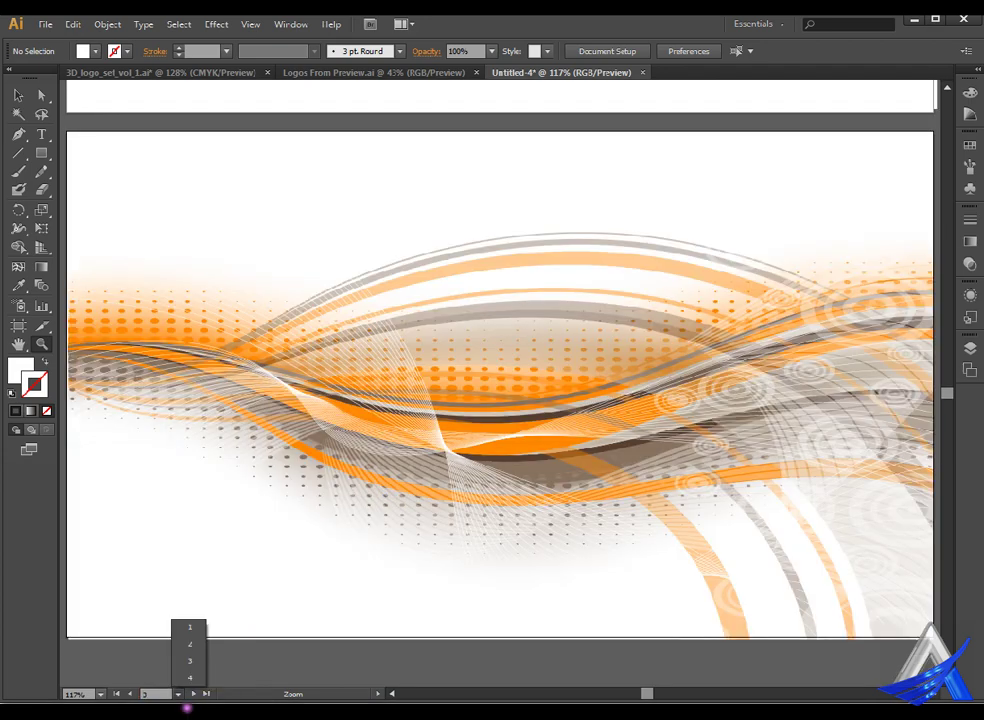
left_click(200, 680)
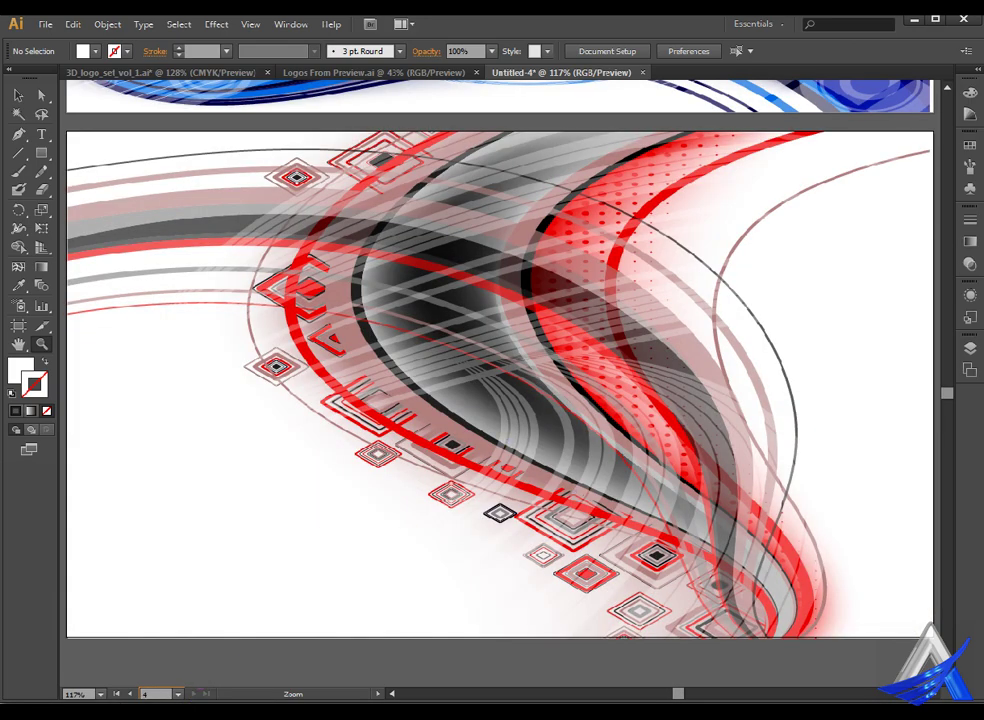
Zoom out and pan to centre all four artboards, then bring up Logos From Preview.ai.
key("v")
key("ctrl+minus")
key("ctrl+minus")
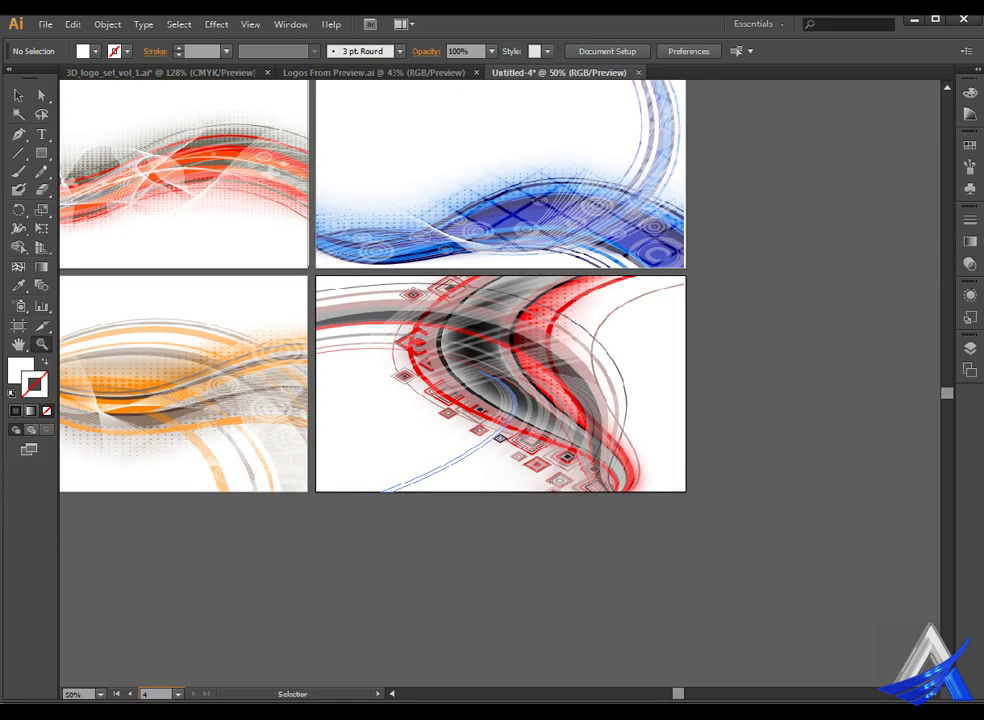
key("z")
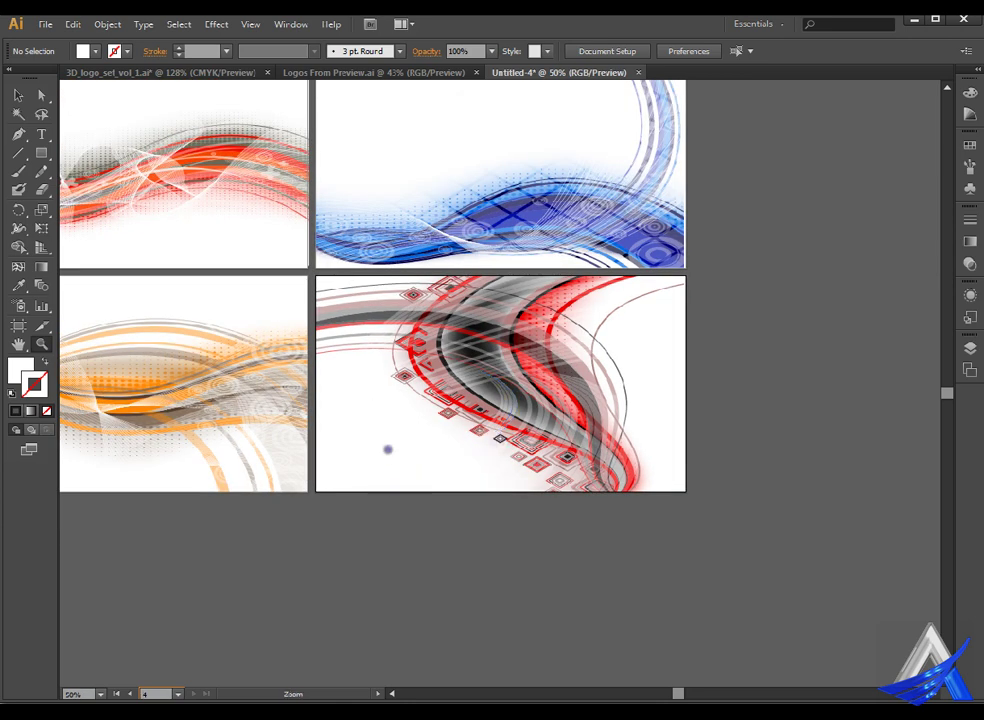
left_click(19, 345)
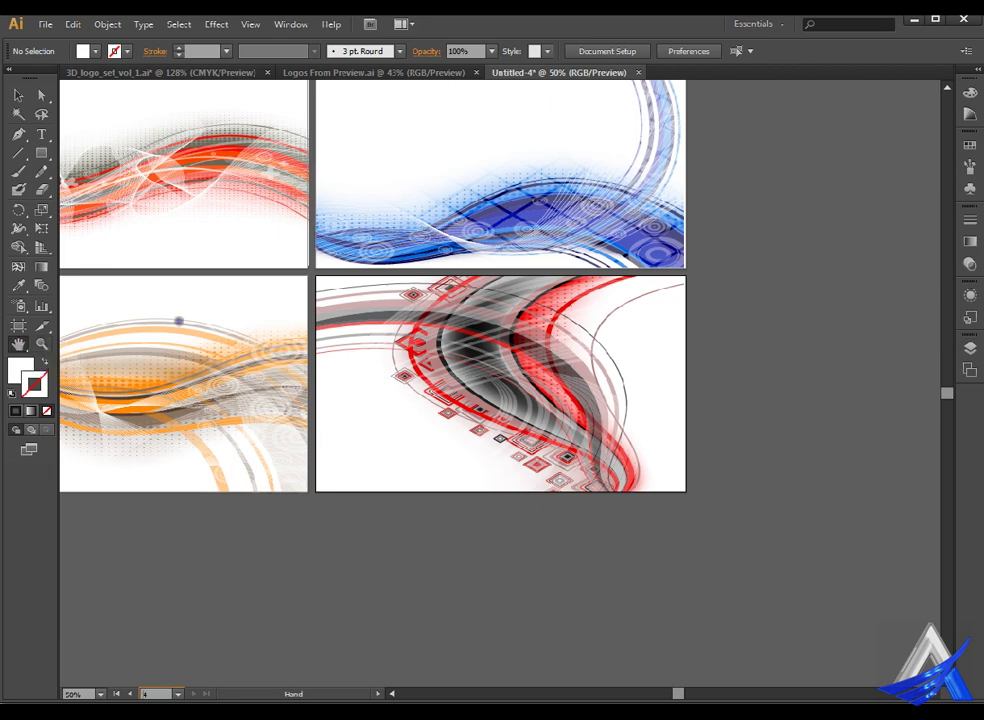
left_click_drag(174, 221, 392, 342)
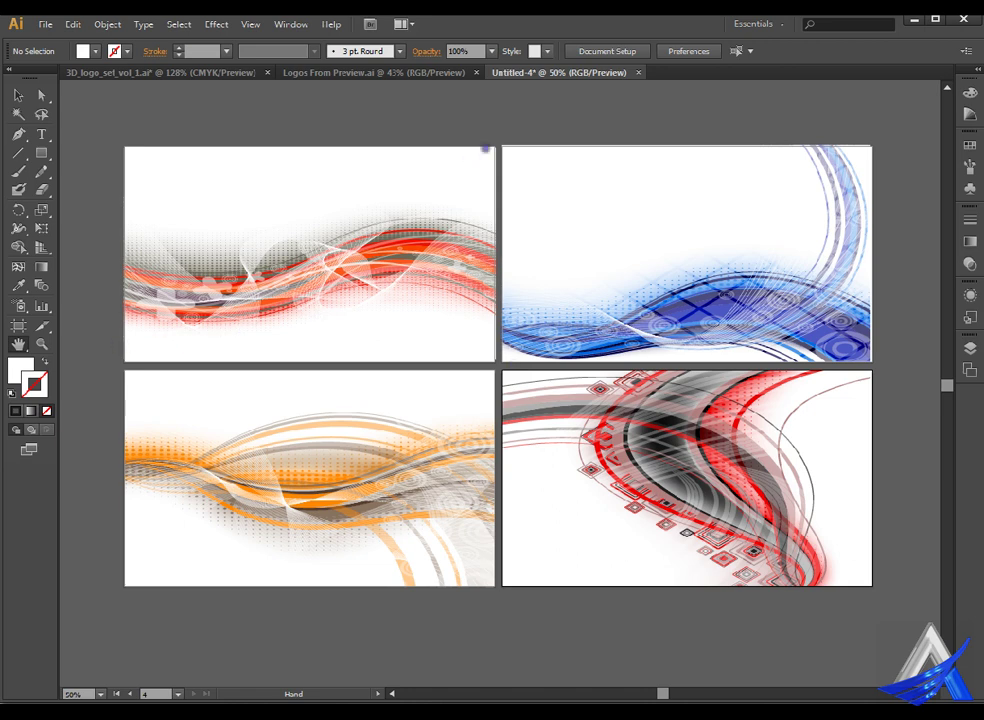
left_click(446, 71)
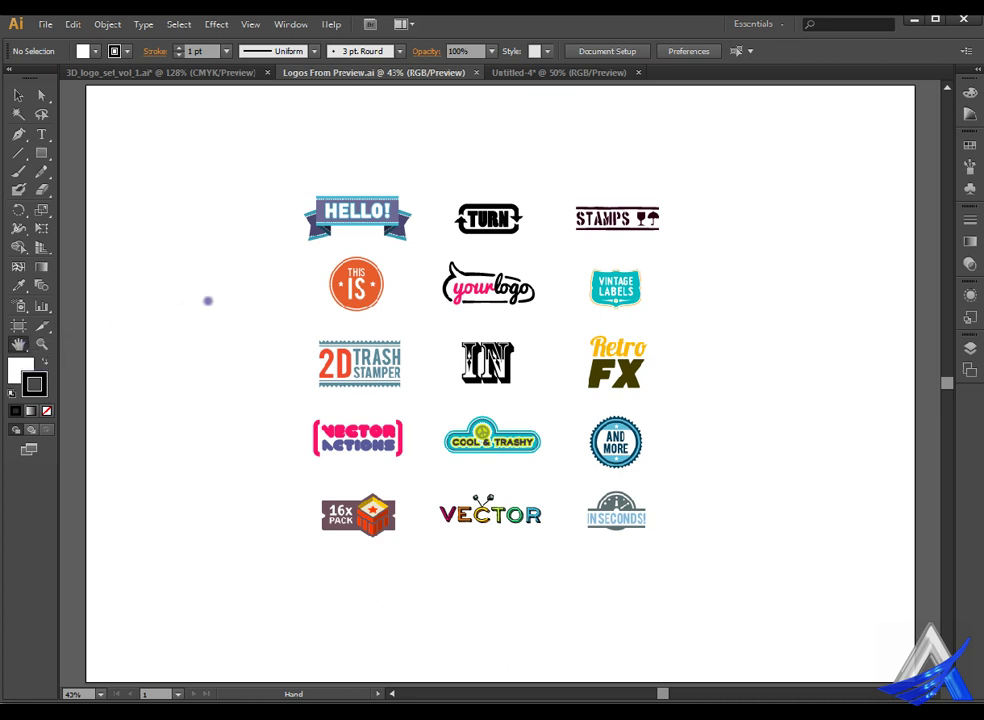
Zoom out to 25%, zoom in to 200% on the IN logo, refit the whole sheet, and open the Window menu.
key("ctrl+minus")
key("ctrl+minus")
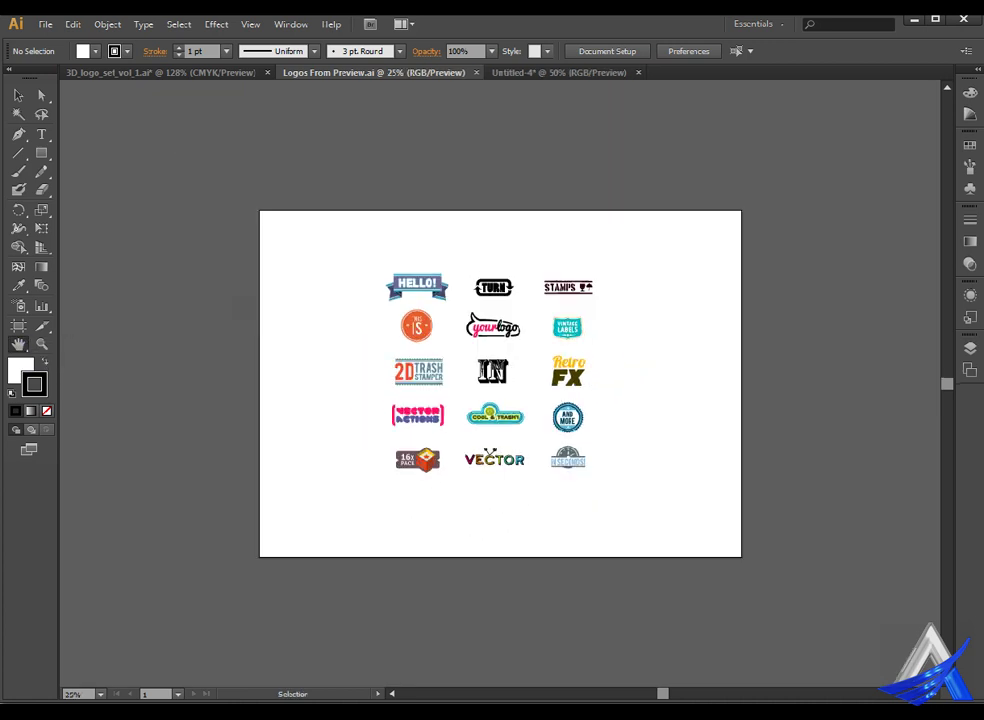
double_click(18, 345)
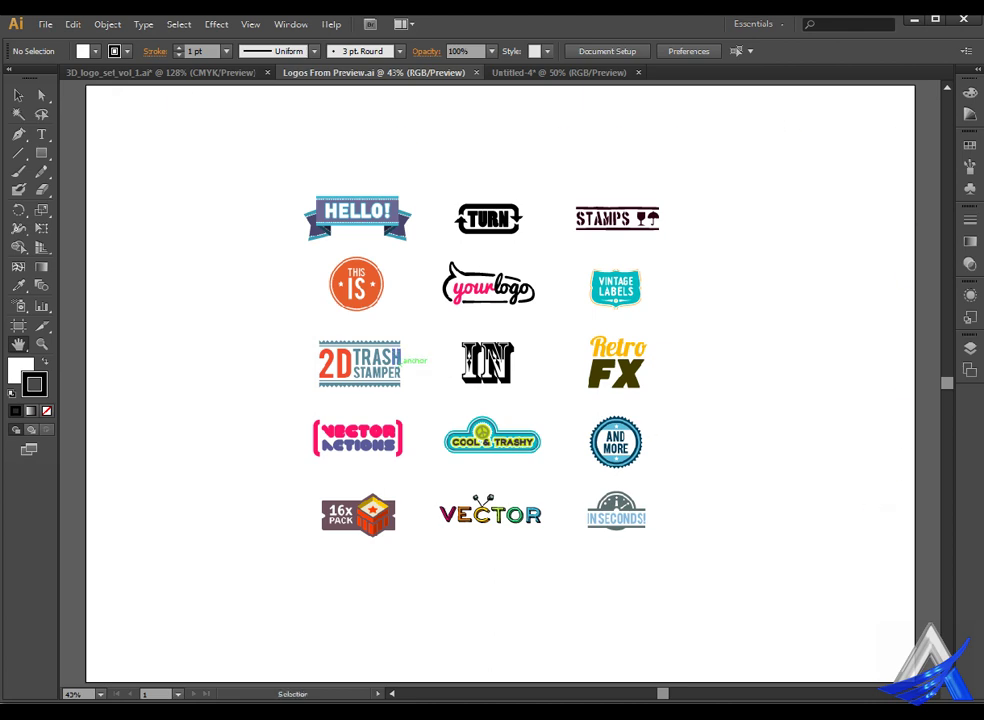
key("ctrl+plus")
key("ctrl+plus")
key("ctrl+plus")
key("ctrl+plus")
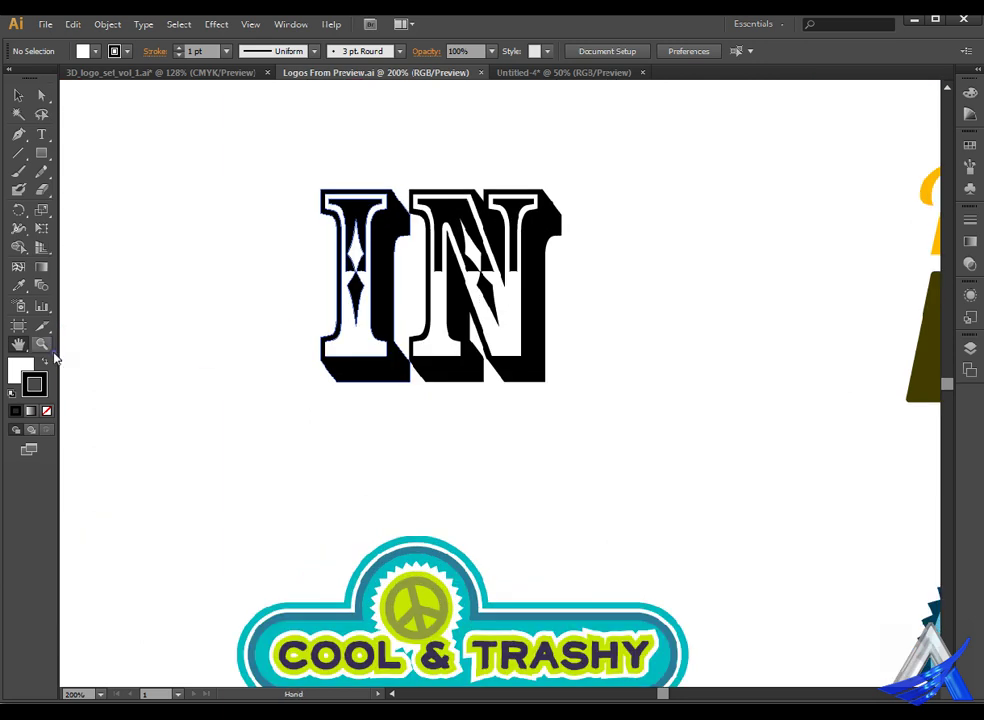
key("ctrl+0")
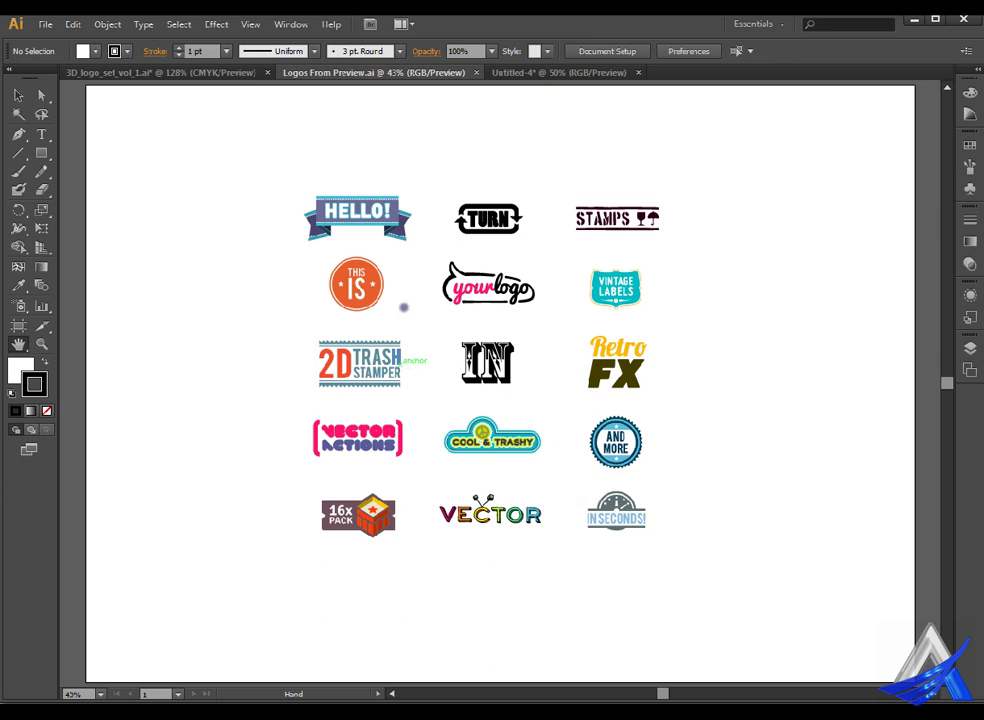
left_click(306, 22)
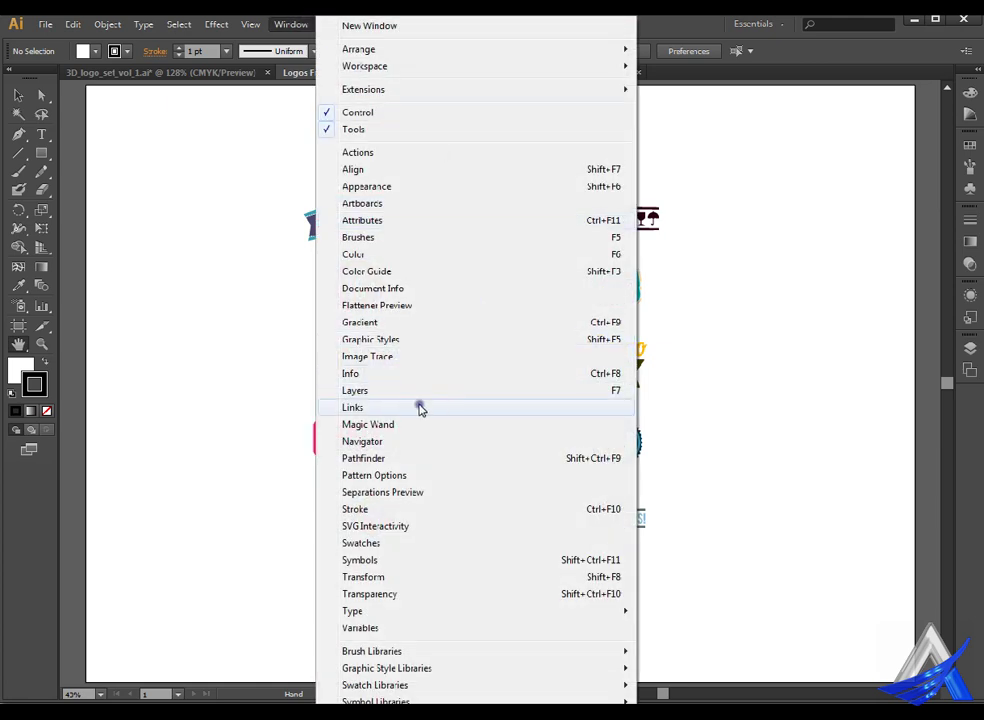
Open the Navigator panel, move it off the logos, and use it to pan and zoom to about 345%.
left_click(408, 446)
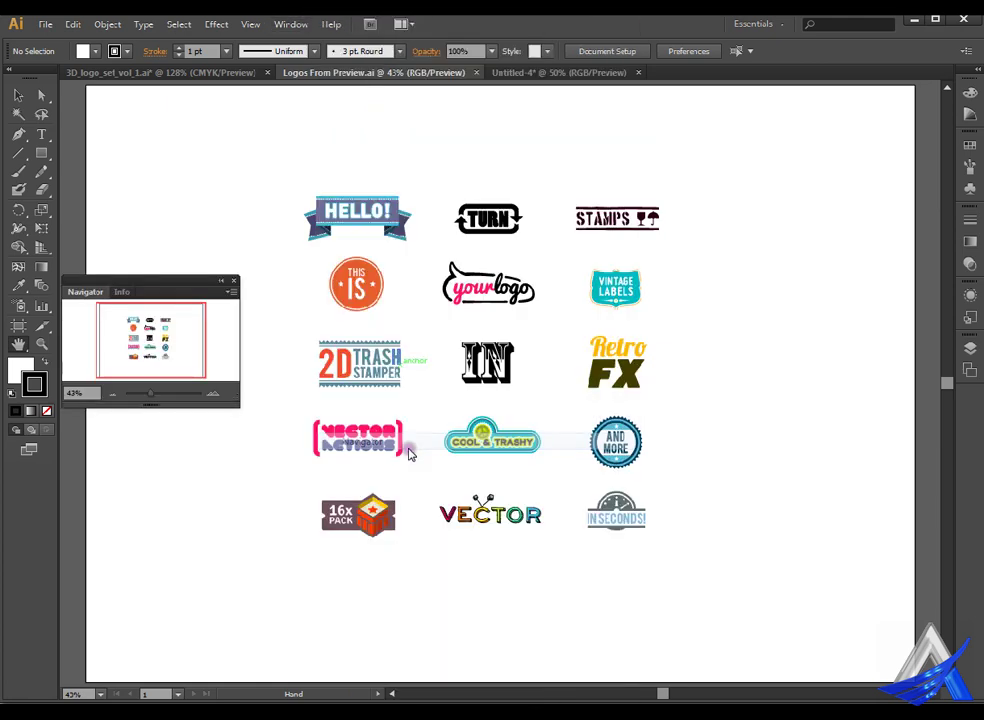
left_click_drag(152, 281, 867, 105)
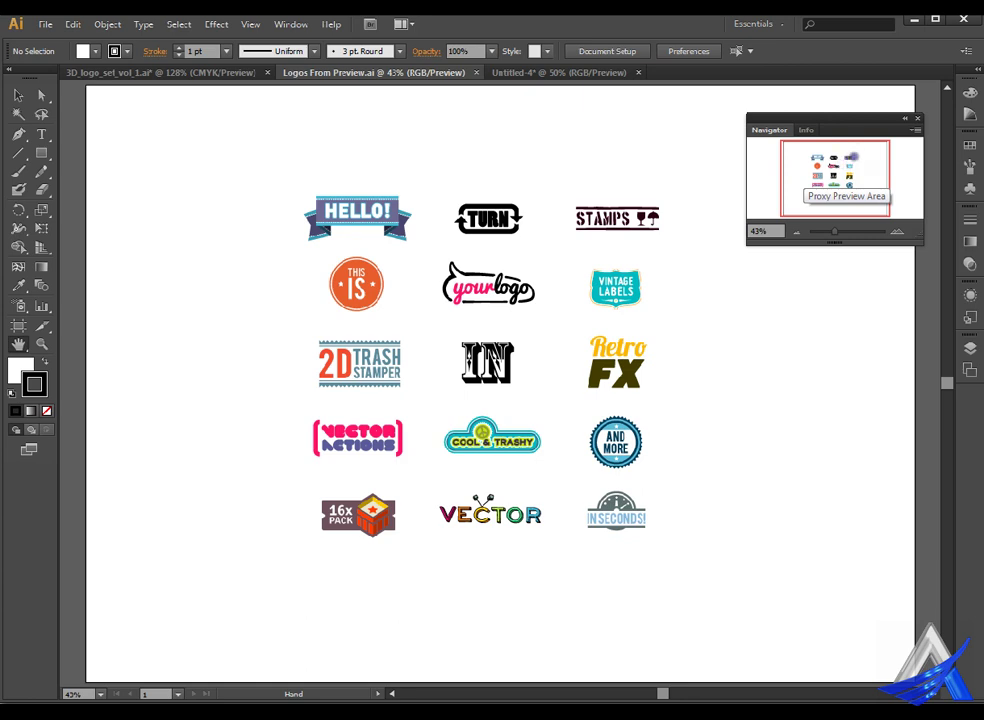
mouse_move(871, 160)
left_mouse_down()
mouse_move(838, 155)
mouse_move(876, 152)
mouse_move(849, 155)
mouse_move(885, 173)
mouse_move(858, 176)
mouse_move(881, 178)
mouse_move(872, 193)
mouse_move(852, 187)
mouse_move(880, 170)
left_mouse_up()
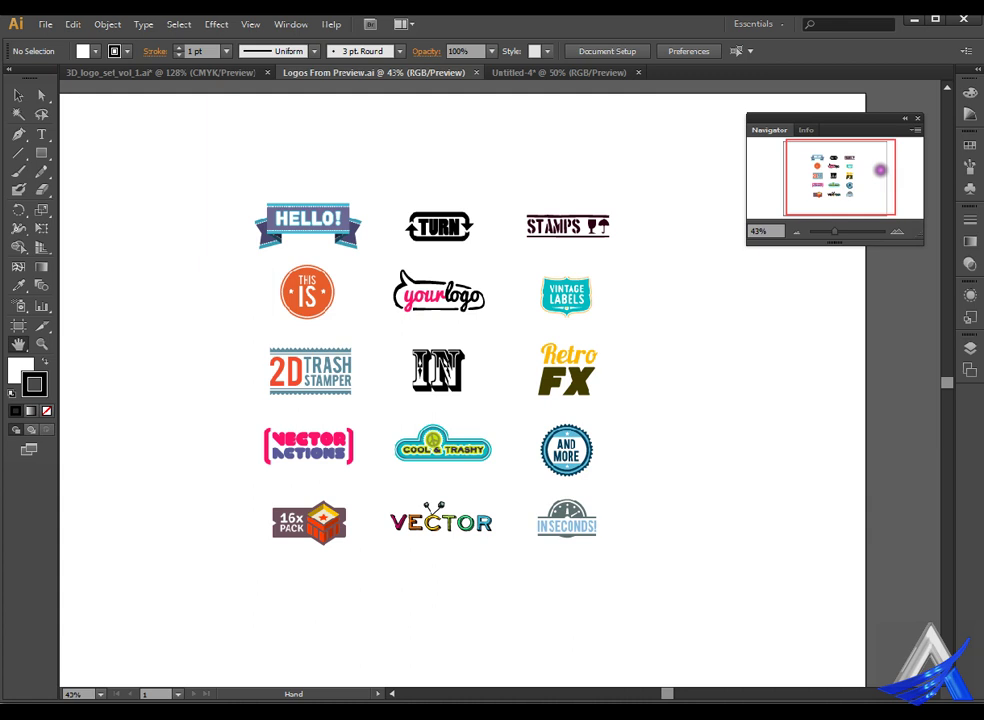
left_click(832, 231)
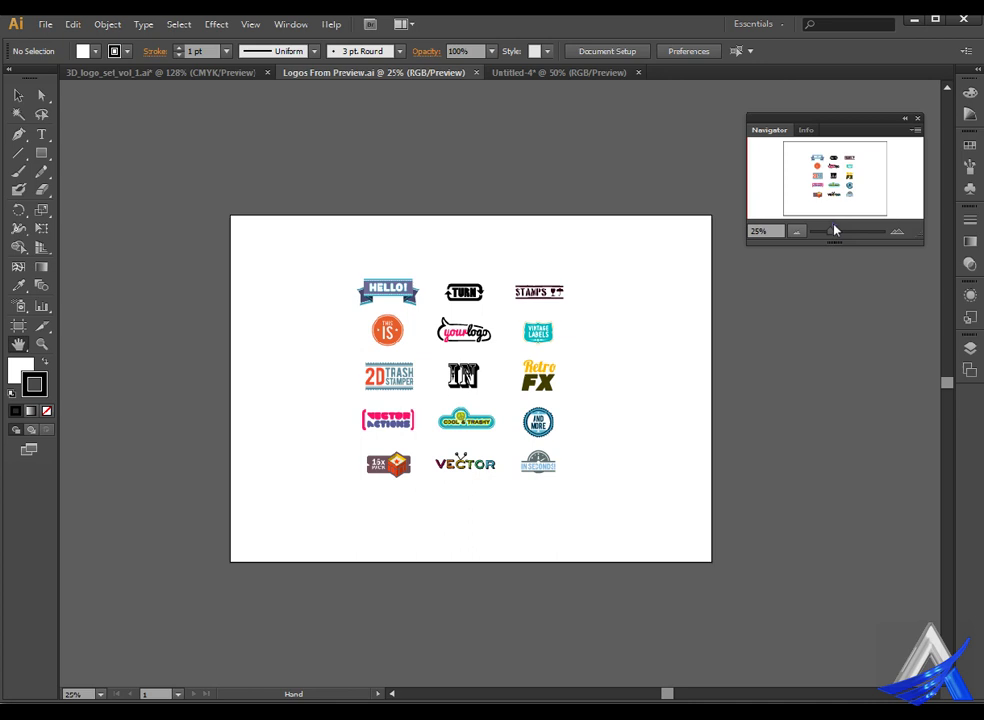
left_click(936, 230)
left_click(936, 230)
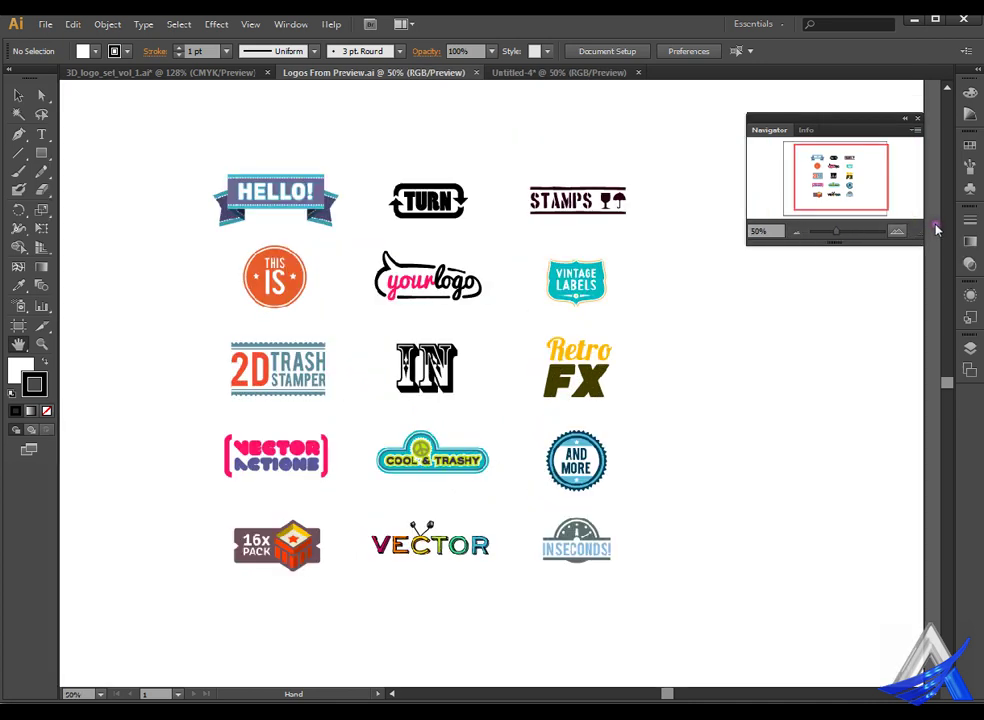
left_click(873, 230)
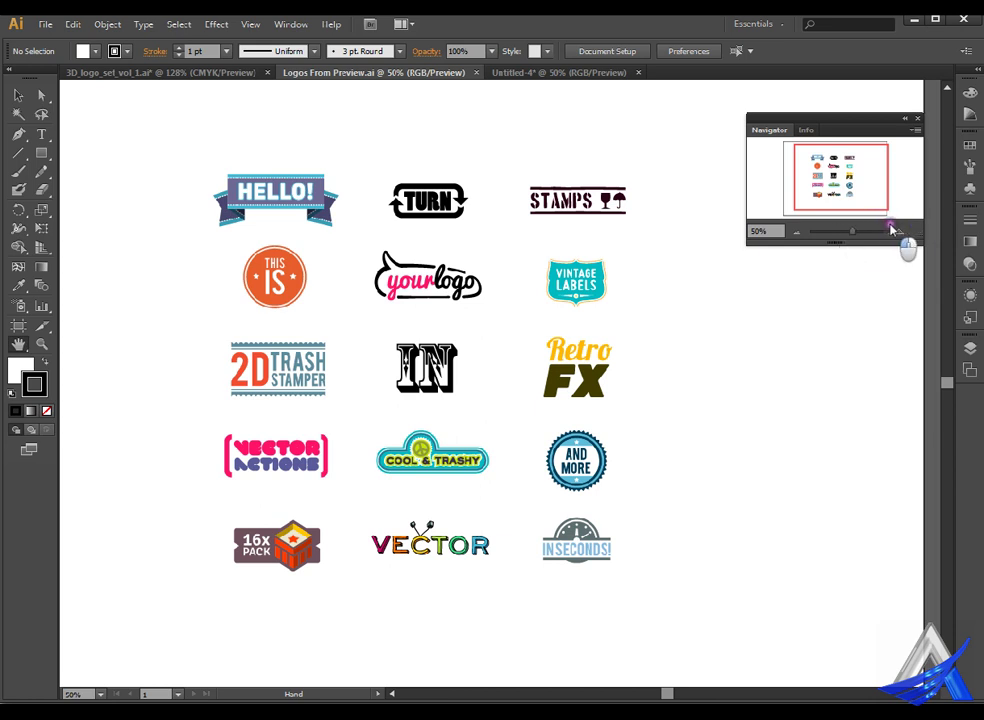
left_click_drag(867, 230, 900, 229)
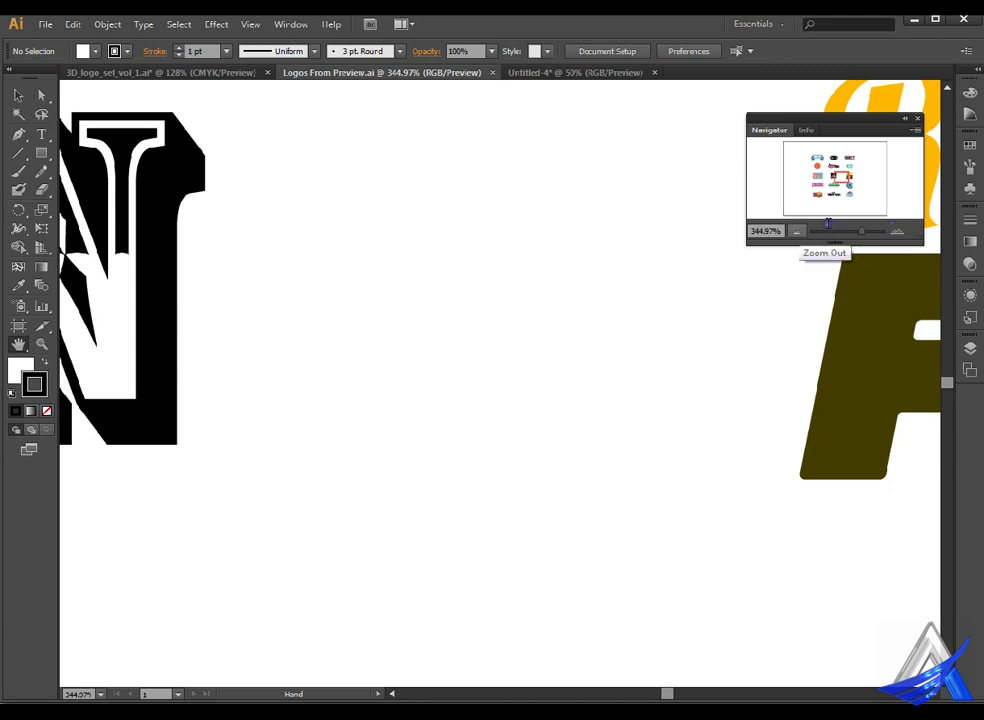
Set the Navigator zoom to 100% to bring HELLO! and THIS IS into view, then fit and shrink the artboard.
left_click(782, 226)
type("1")
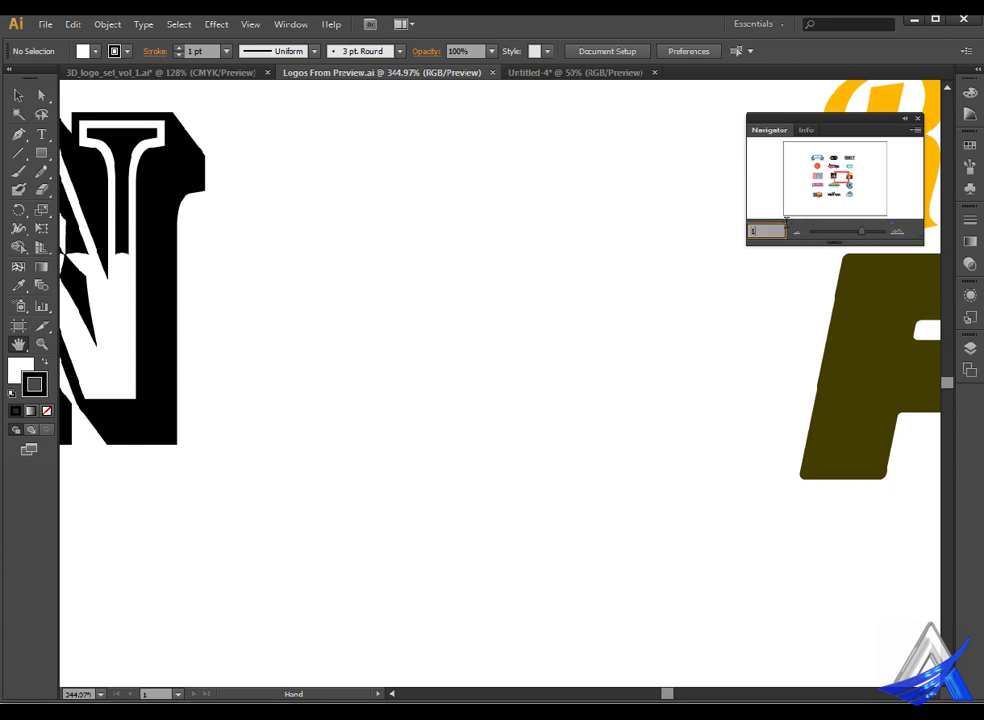
type("00")
key("Return")
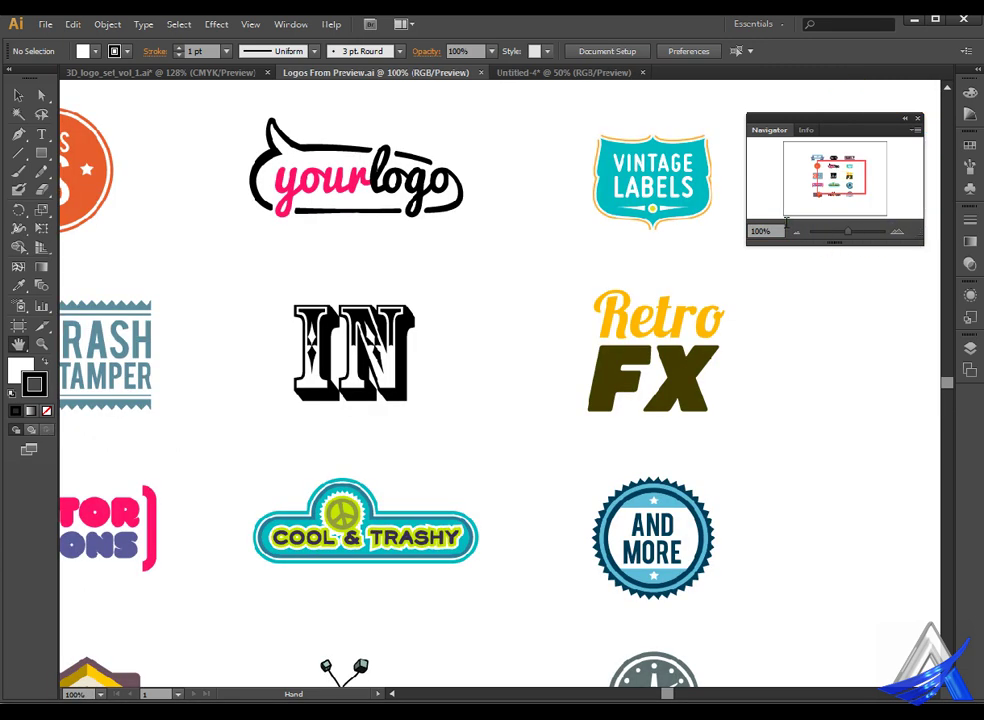
left_click_drag(879, 170, 859, 154)
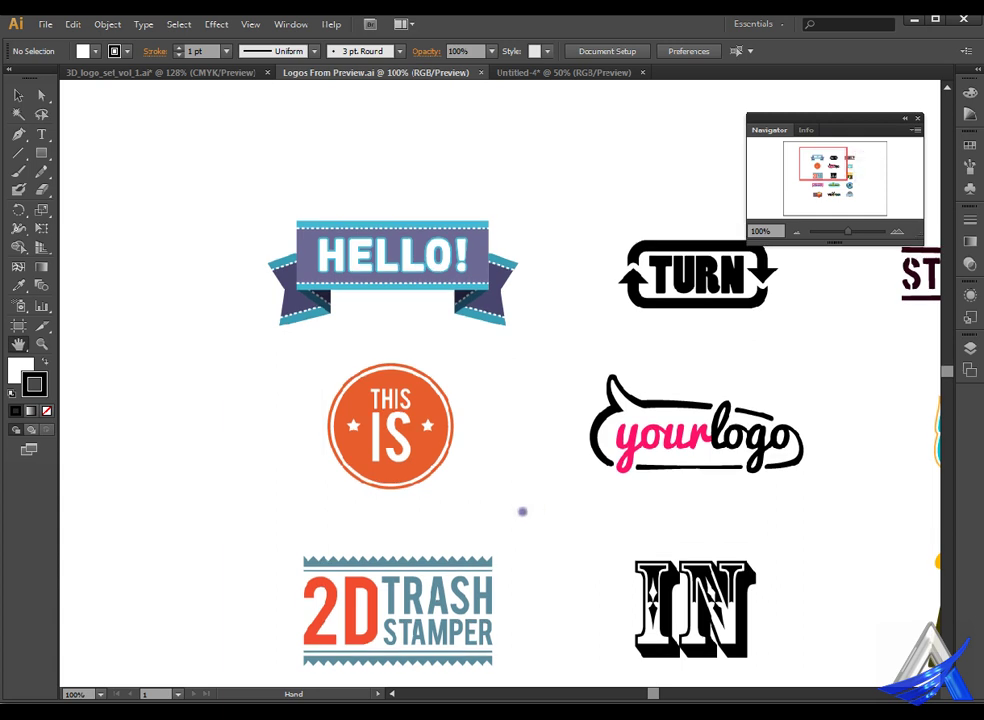
key("ctrl")
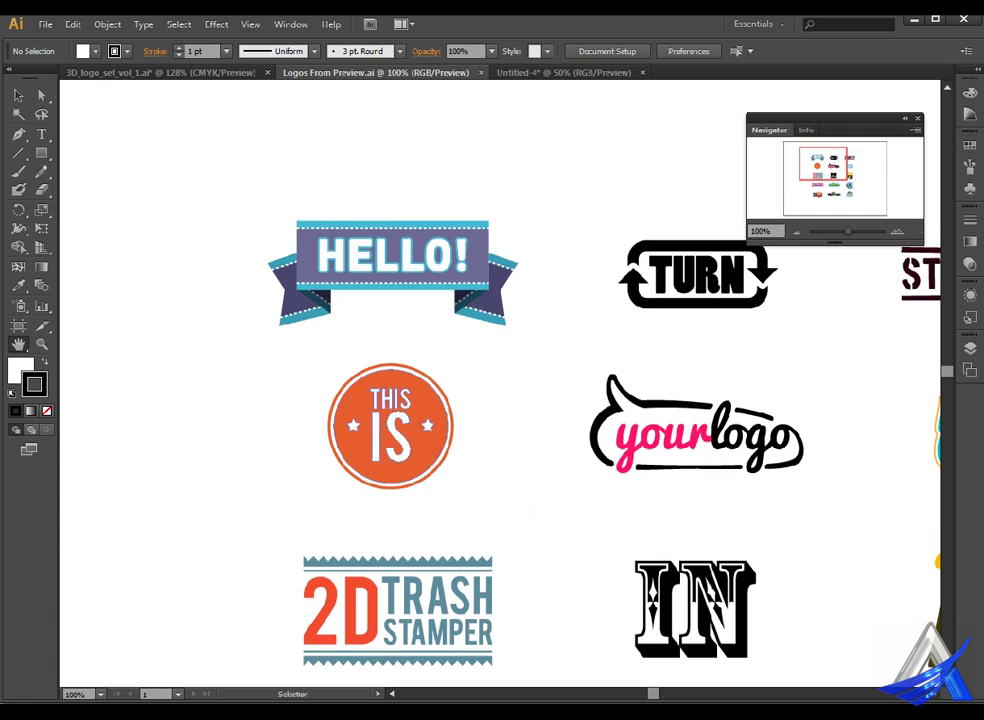
key("ctrl+0")
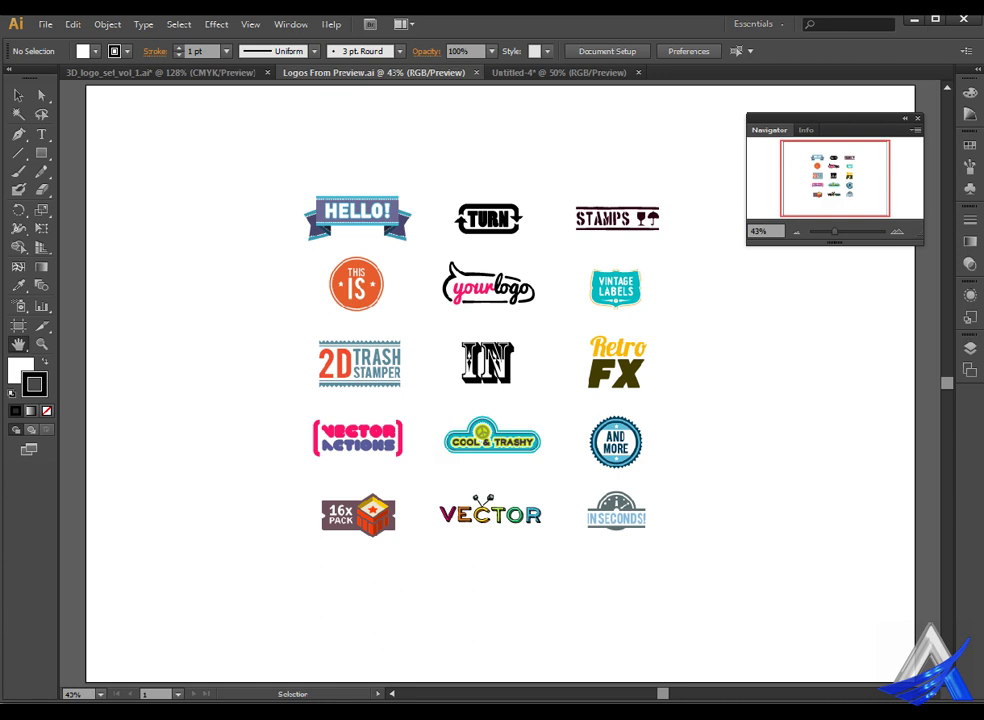
key("ctrl+plus")
key("ctrl+minus")
key("ctrl+minus")
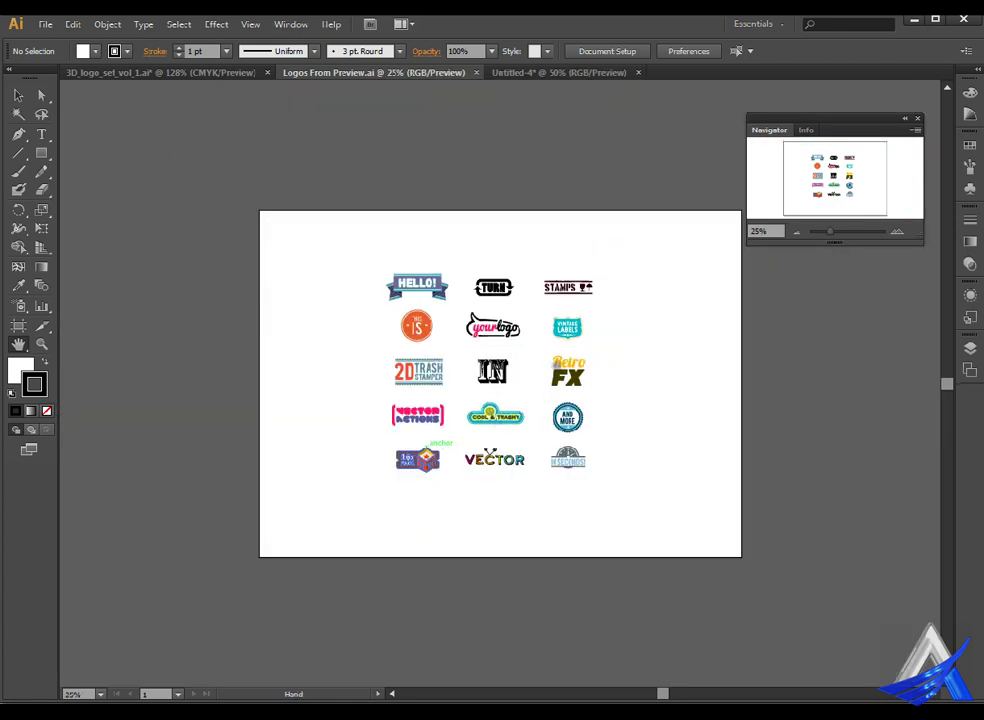
Switch to 3D_logo_set_vol_1.ai, refit its artboard in view, and collapse the Navigator panel.
left_click(237, 70)
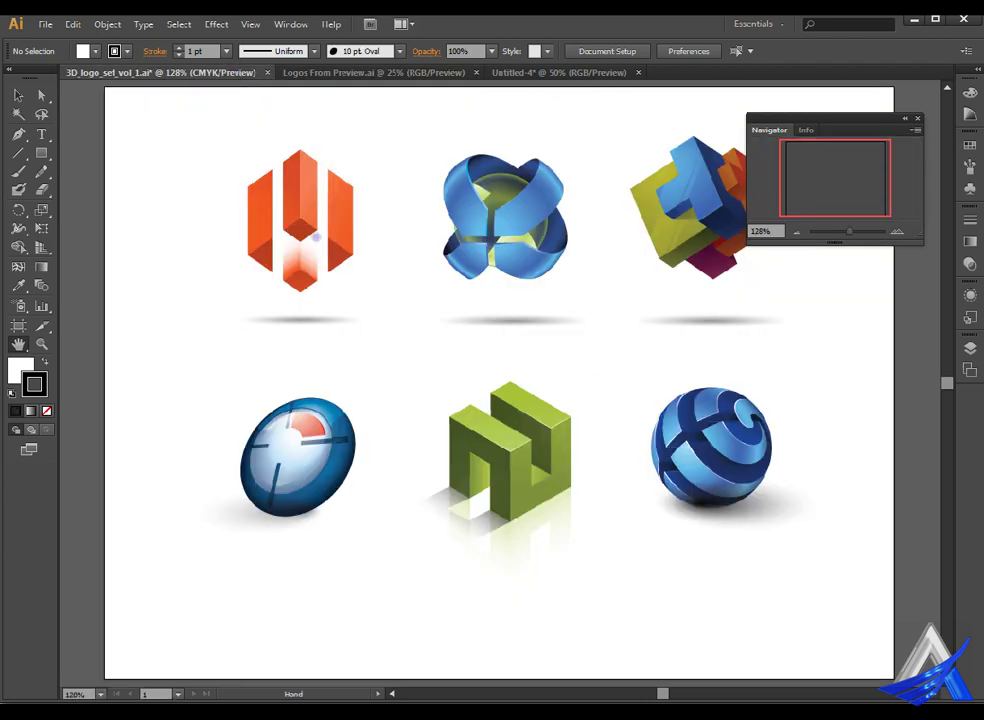
key("ctrl+plus")
key("ctrl+minus")
key("ctrl+minus")
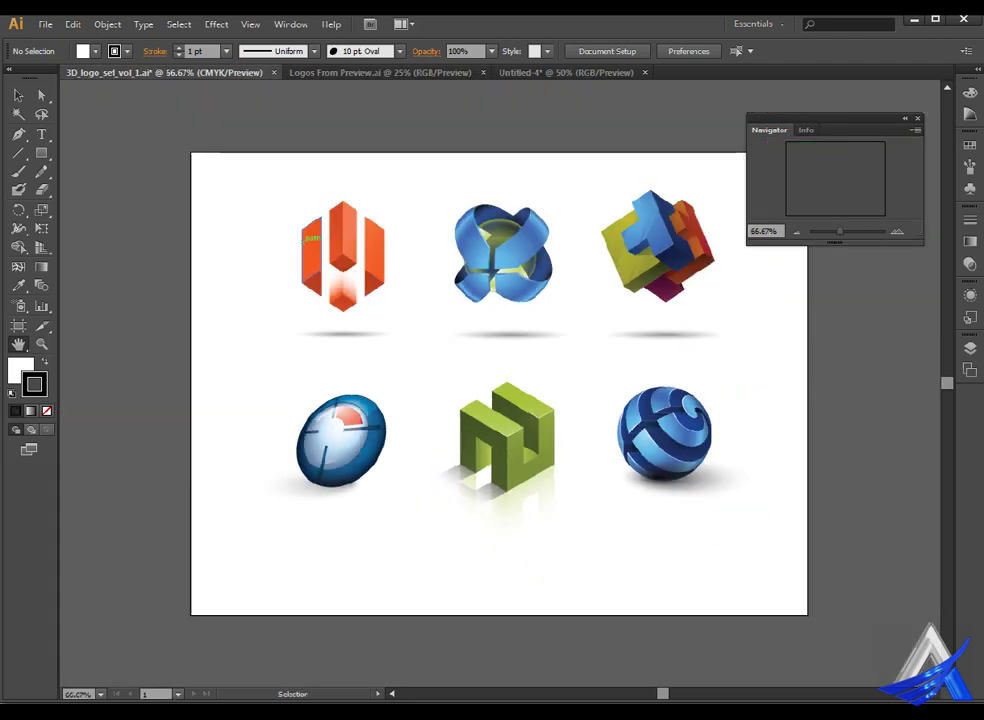
left_click(968, 113)
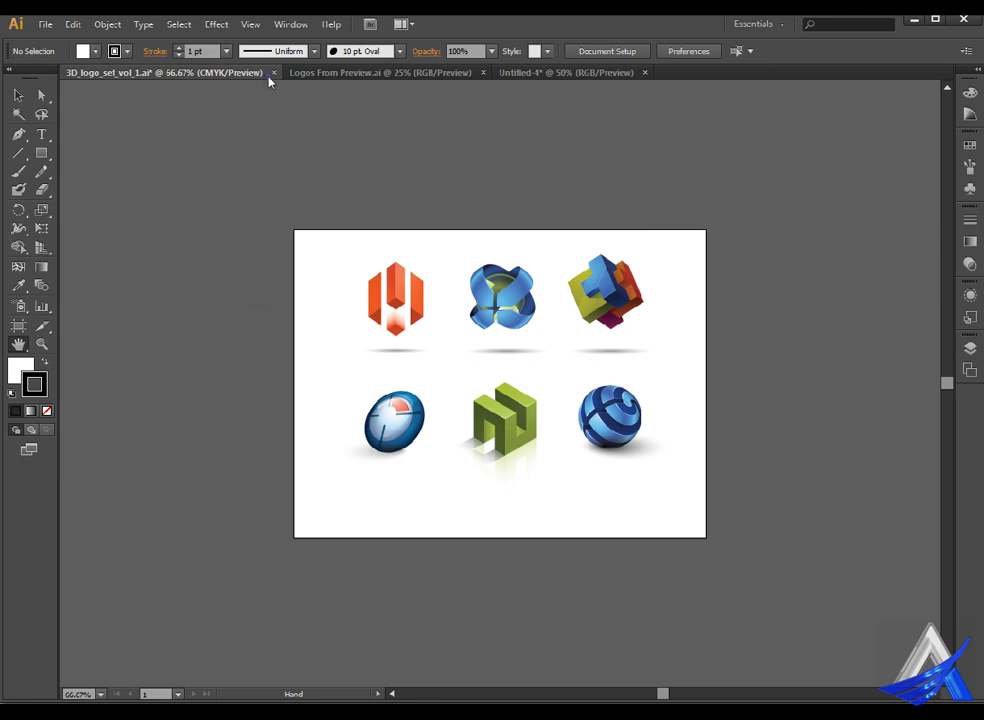
left_click(251, 24)
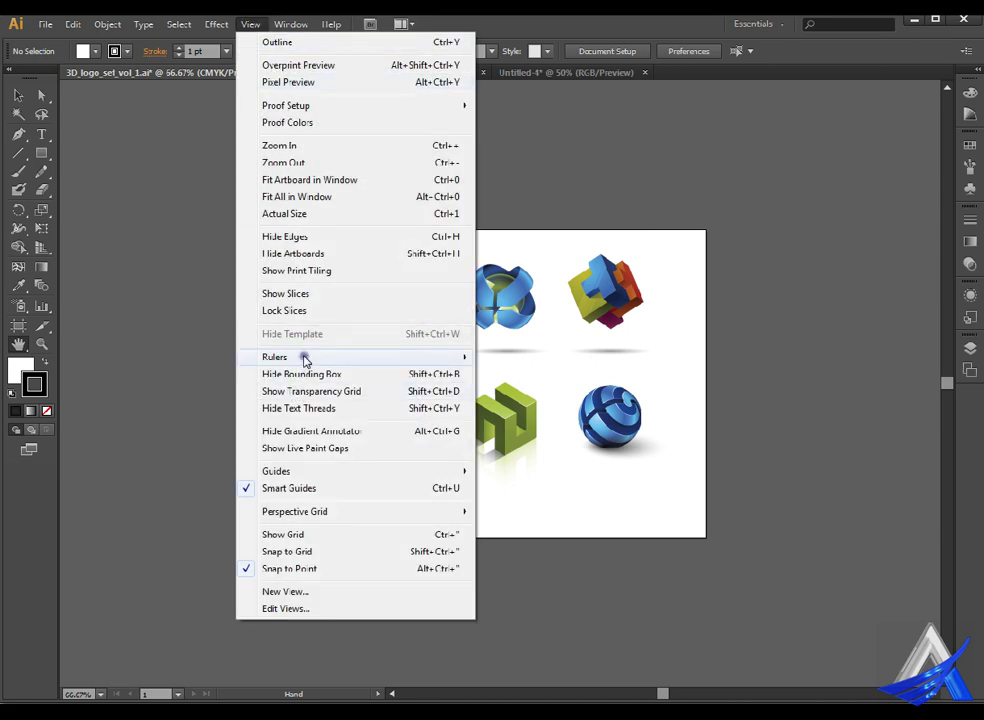
Show rulers around the 3D logo document with View > Rulers > Show Rulers.
mouse_move(305, 360)
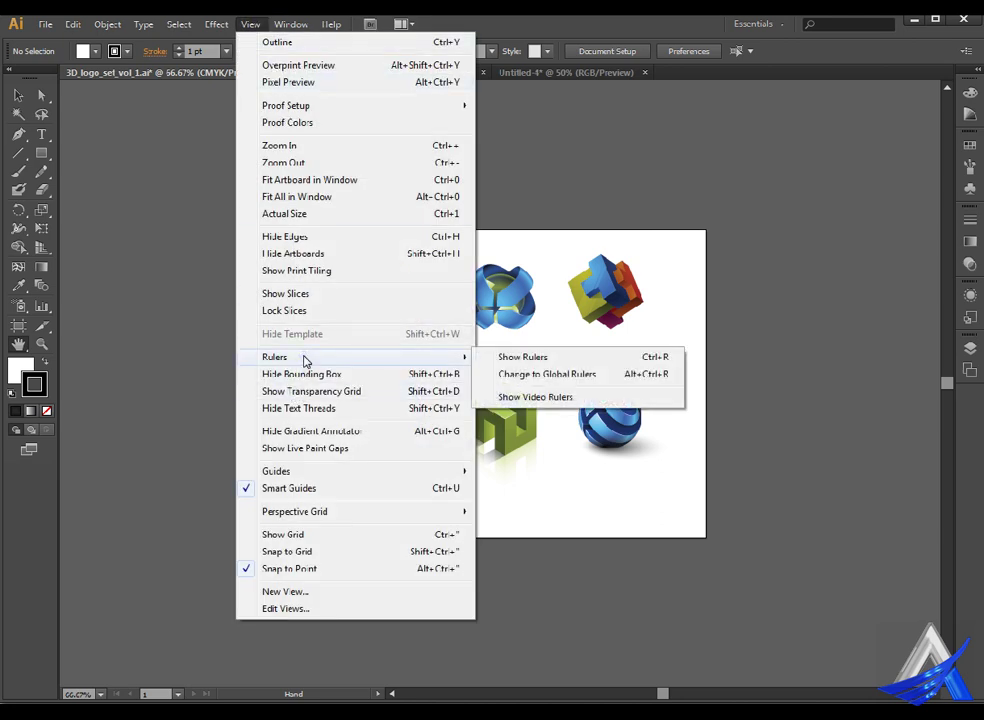
left_click(679, 362)
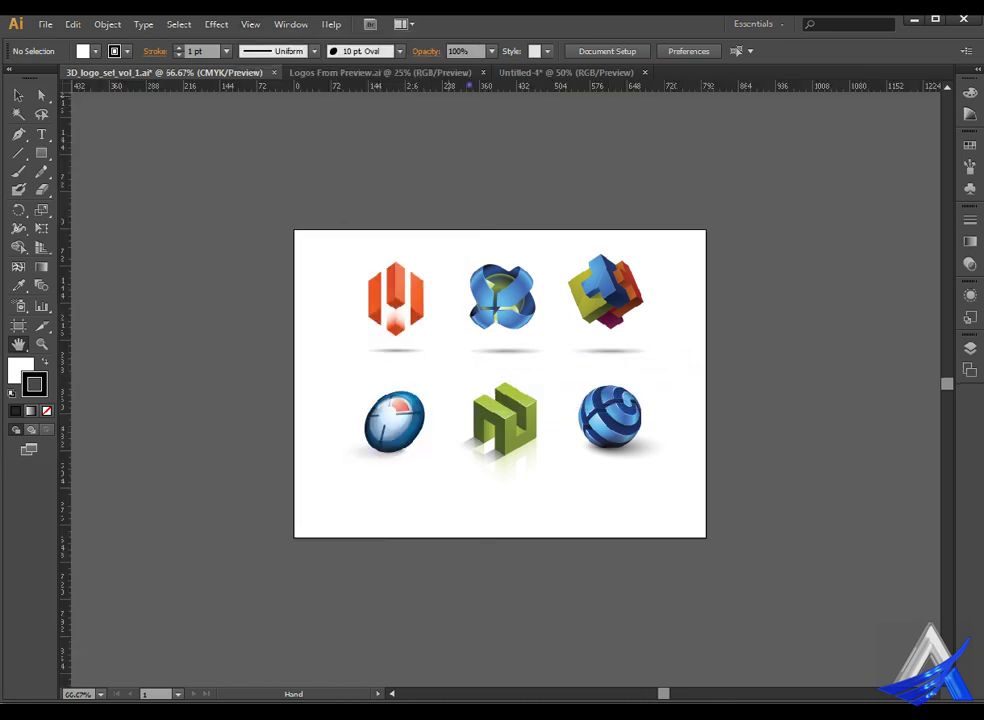
key("v")
key("h")
Confirm the ruler units are Pixels, then return to Logos From Preview.ai.
right_click(437, 86)
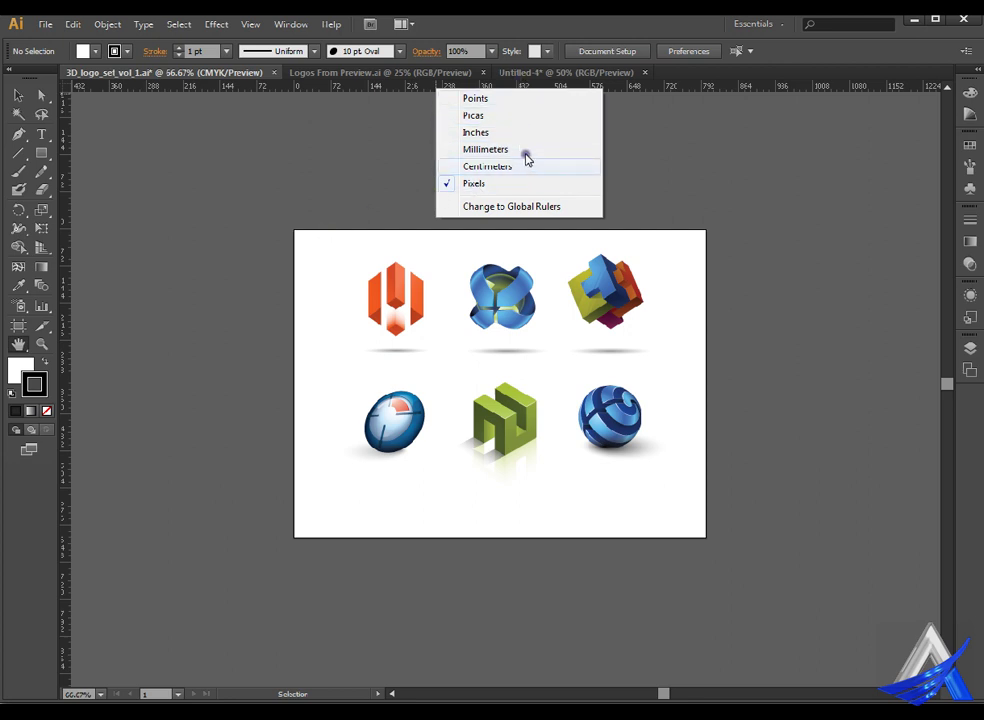
left_click(391, 147)
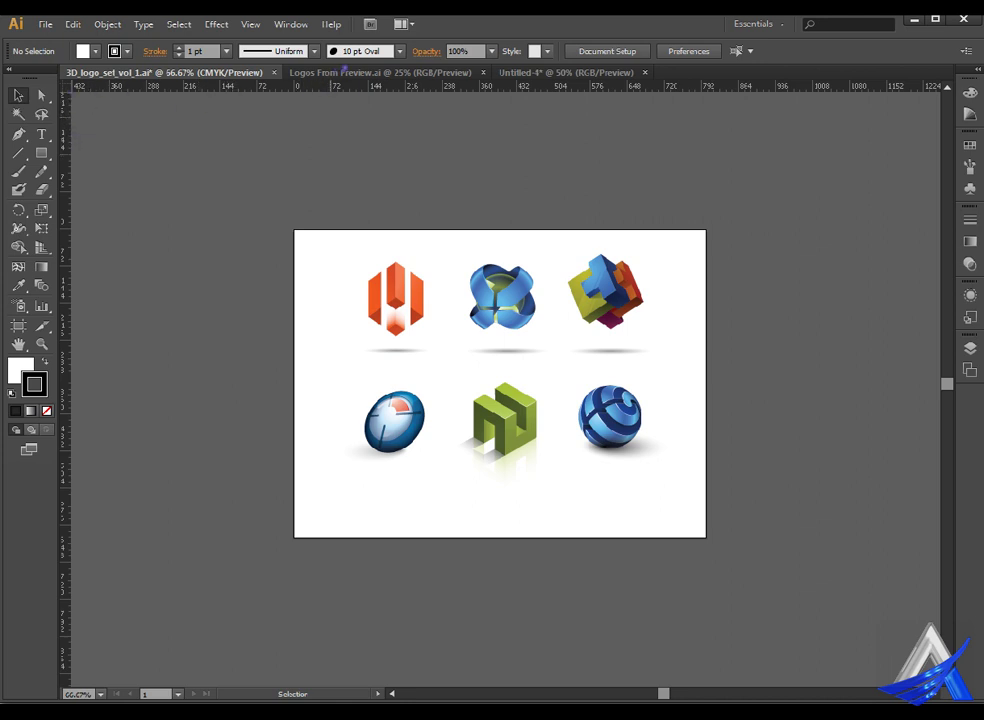
left_click(380, 72)
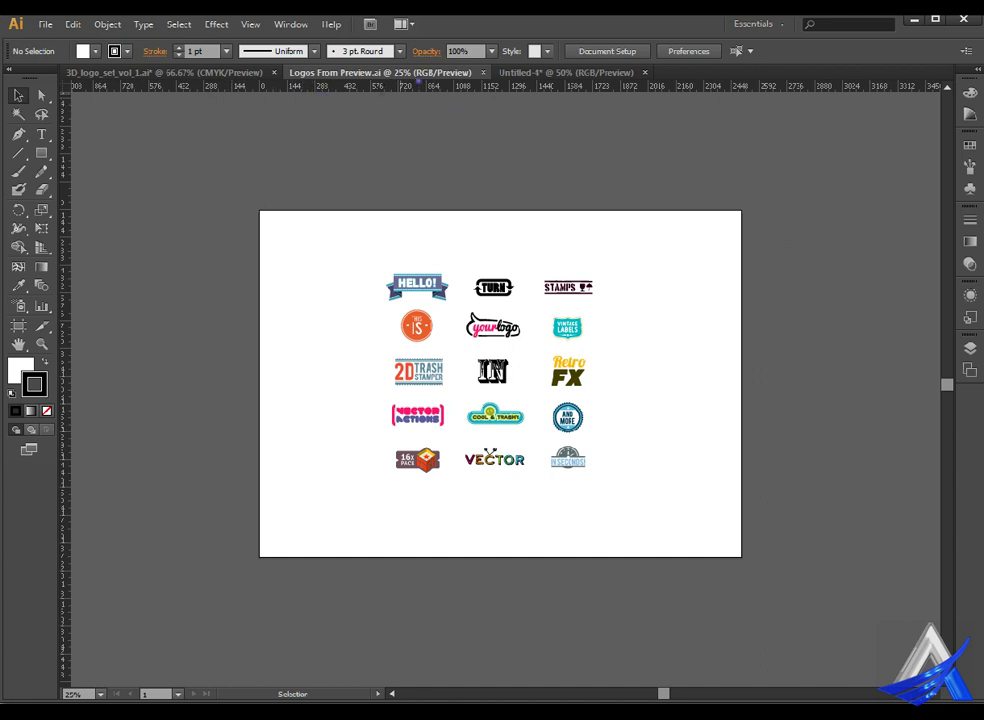
Keep the Logos From Preview rulers in Pixels and zoom in to 33.33%.
right_click(418, 85)
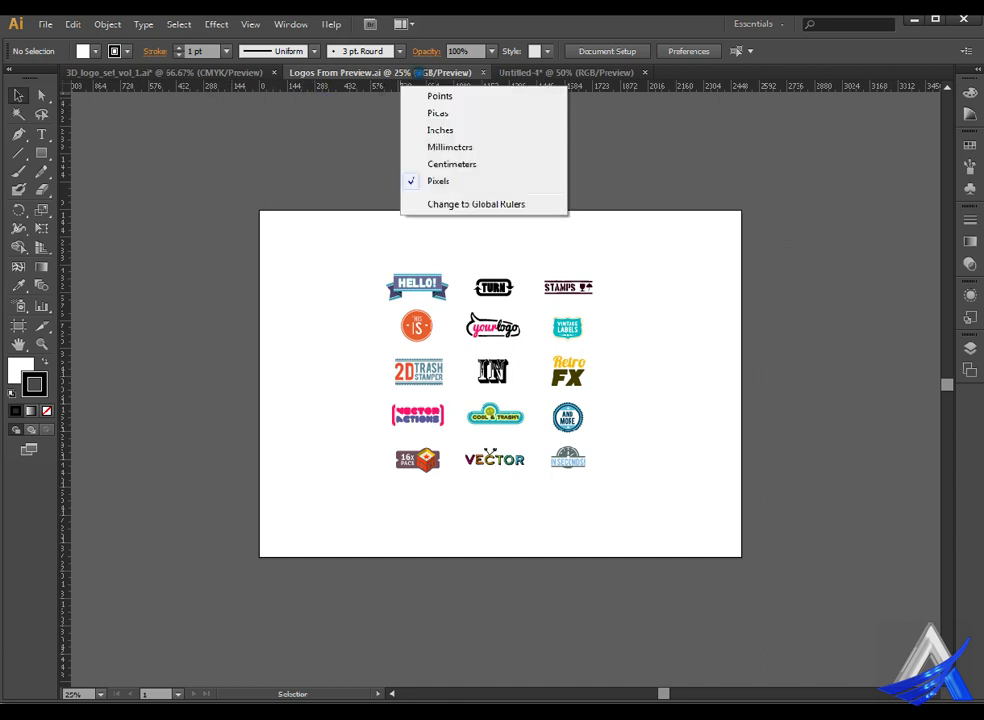
left_click(431, 177)
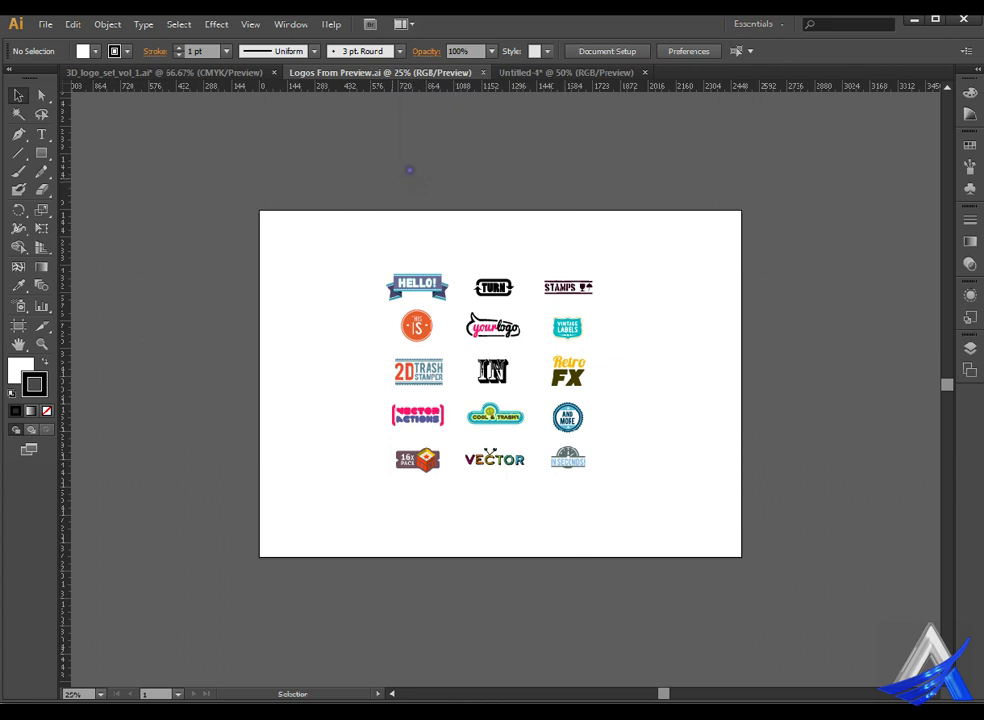
key("ctrl")
key("ctrl+plus")
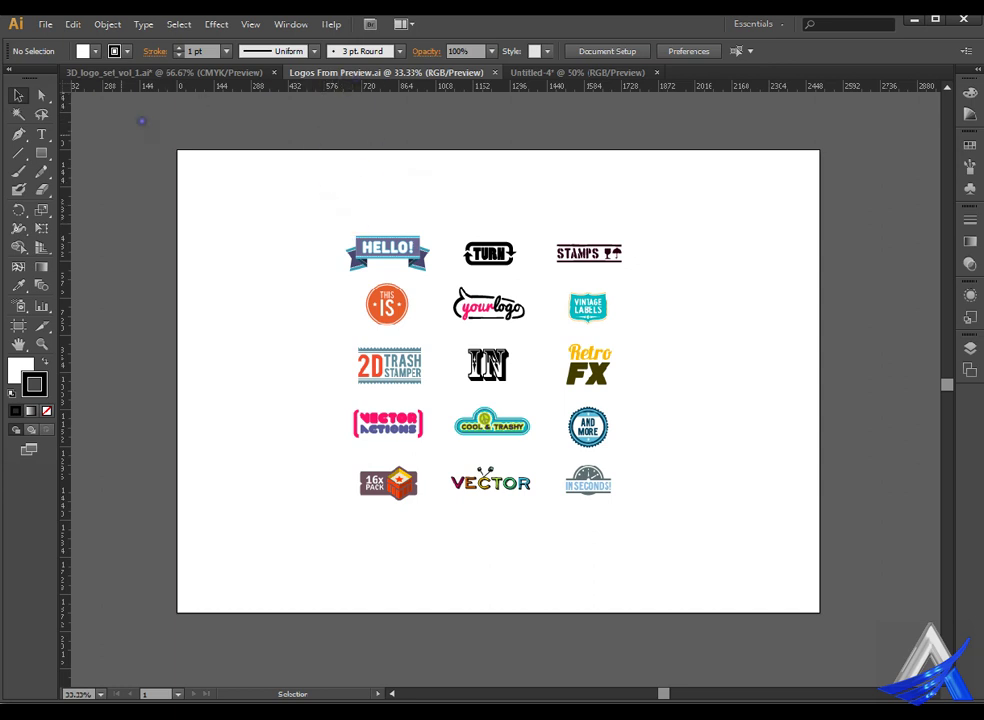
Drag vertical guides to the logos' left and right edges and horizontal guides above and below them.
left_click_drag(67, 129, 360, 147)
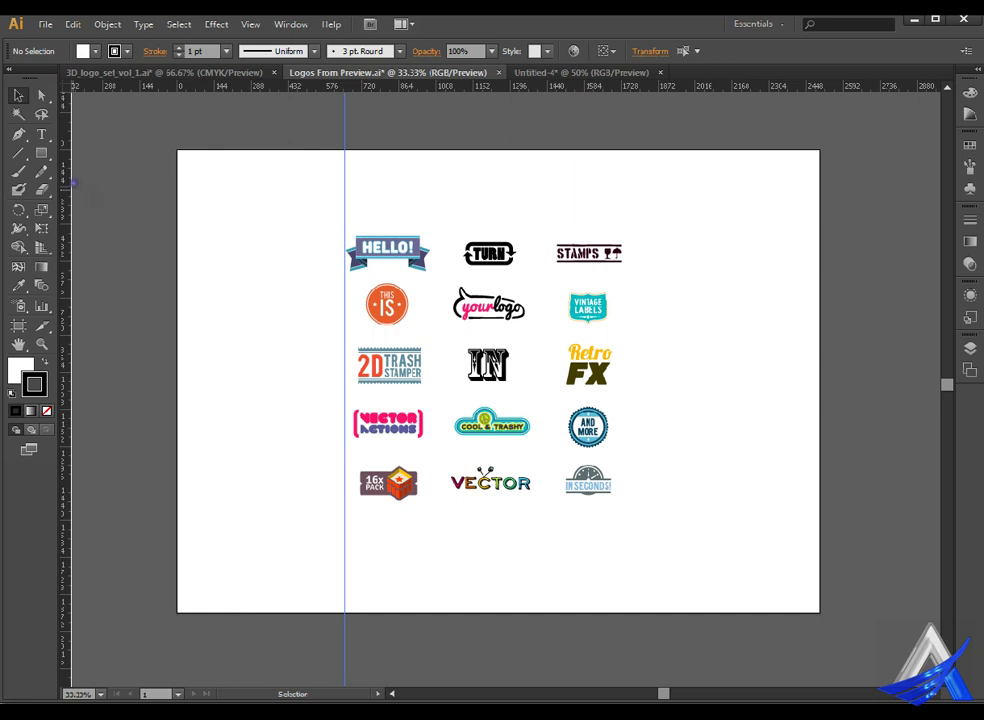
left_click_drag(66, 168, 653, 177)
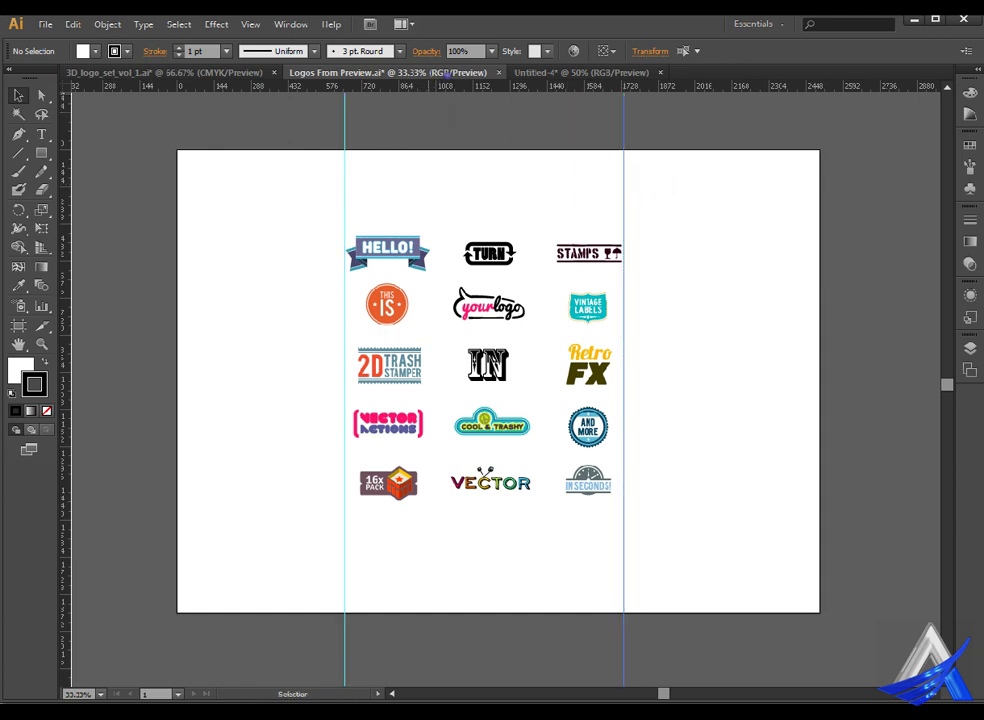
left_click_drag(448, 86, 466, 233)
left_click_drag(478, 86, 477, 505)
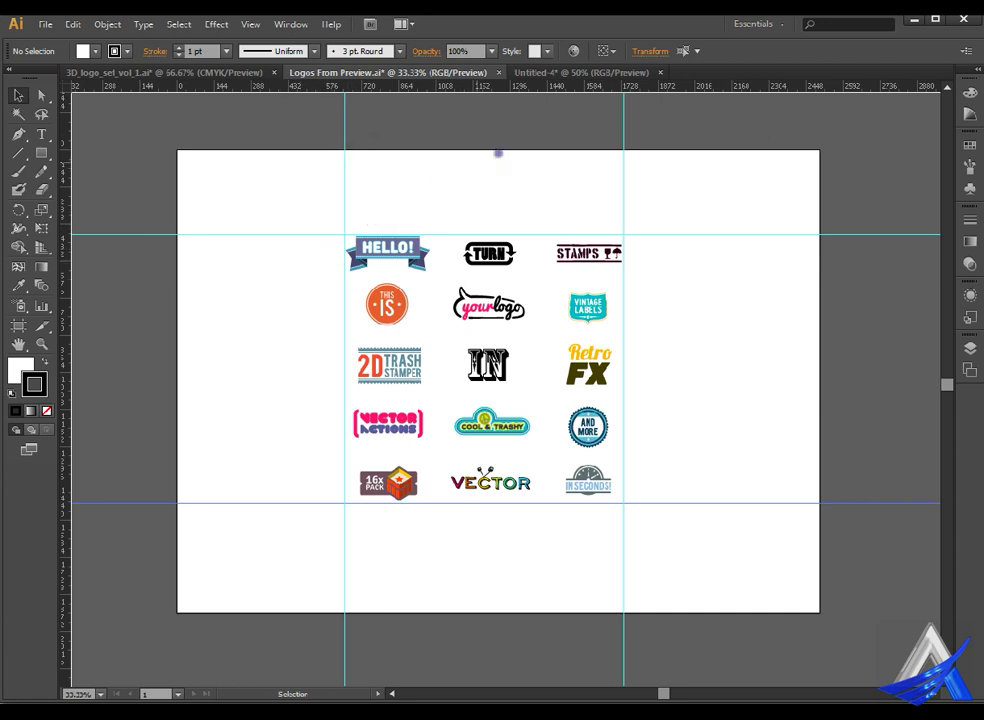
left_click(248, 167)
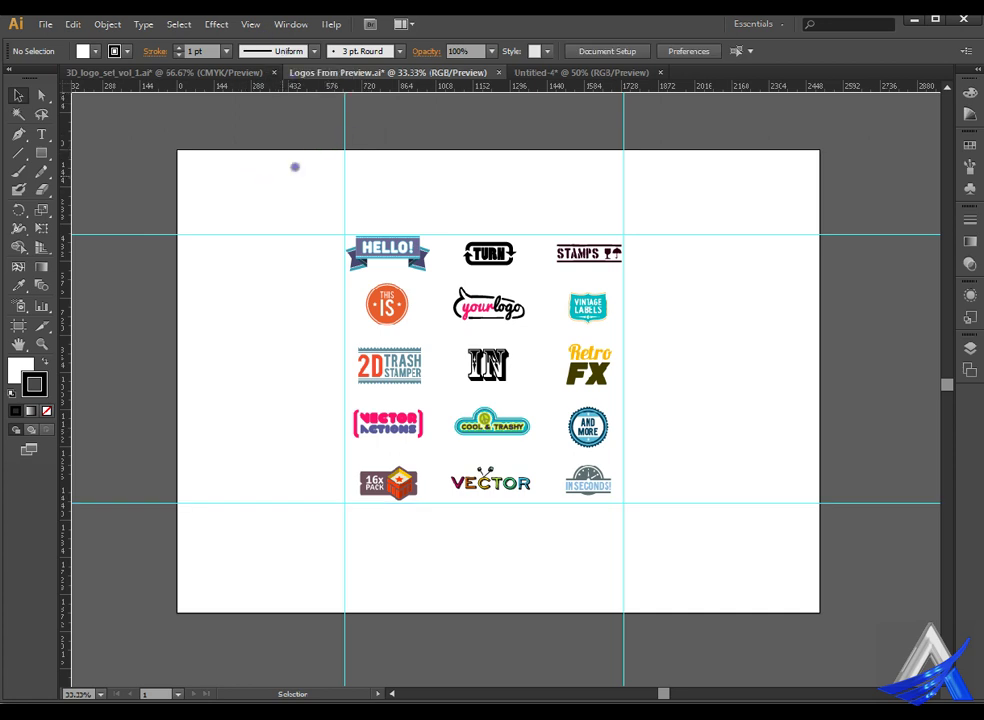
Turn on View > Show Grid across the Logos From Preview artboard.
left_click(265, 22)
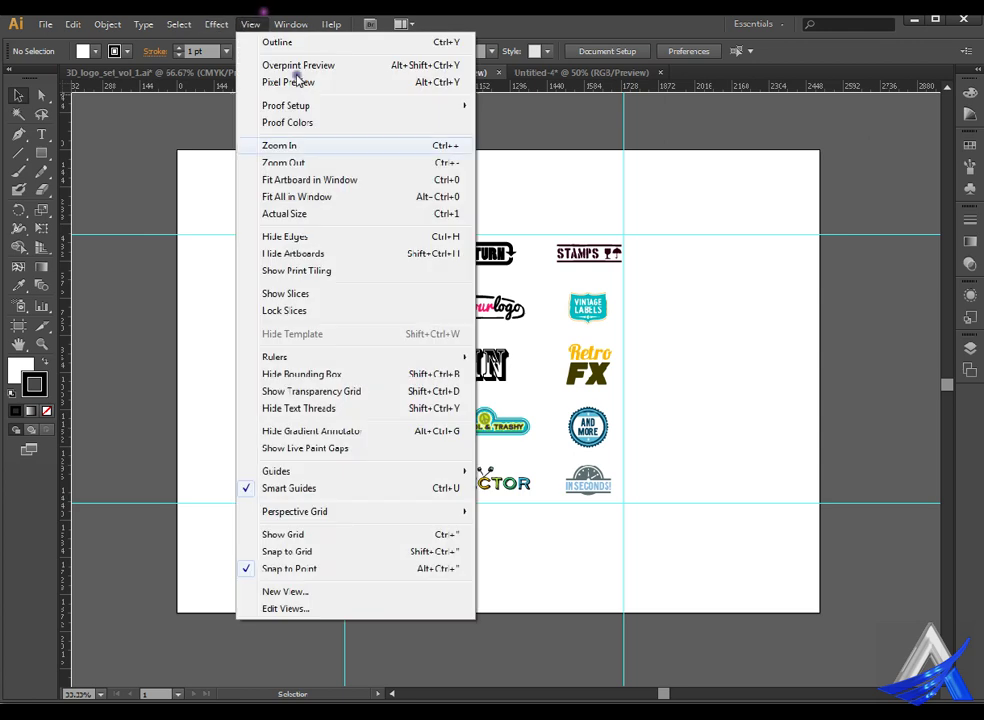
mouse_move(332, 478)
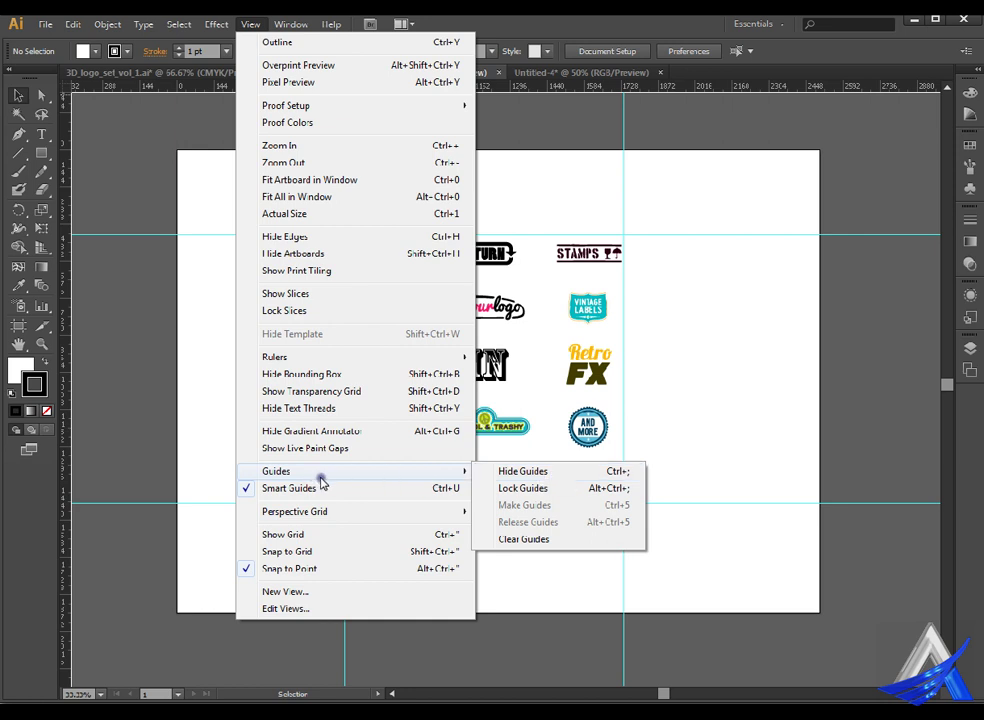
left_click(322, 537)
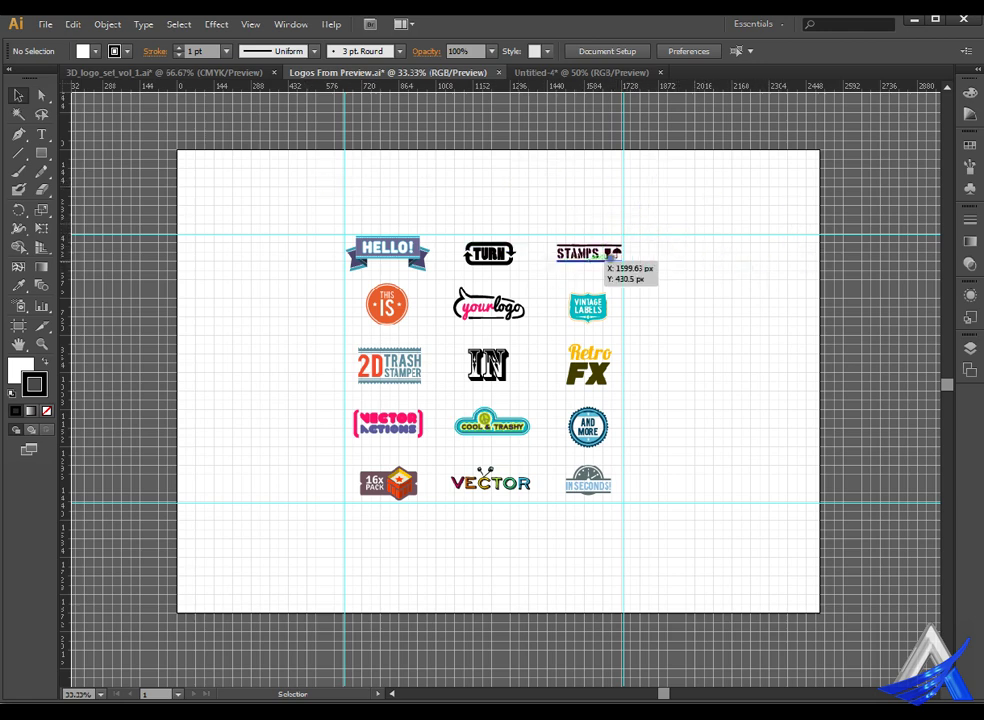
In Guides & Grid preferences, keep Cyan guides and set a custom grid colour of RGB 204,204,204.
left_click(72, 22)
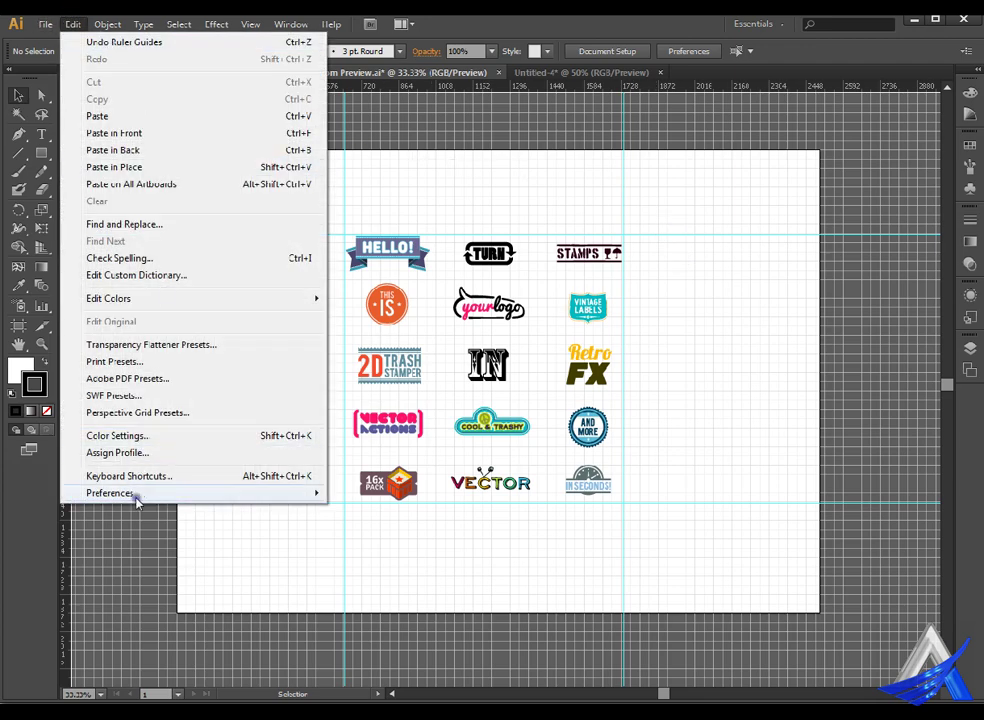
mouse_move(154, 494)
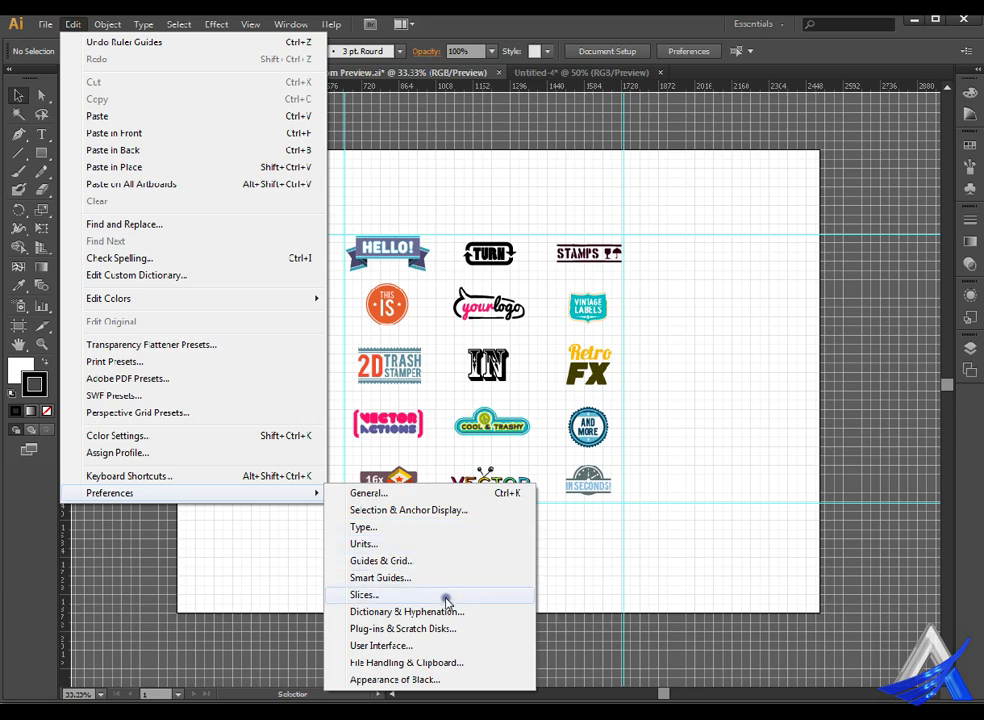
left_click(448, 566)
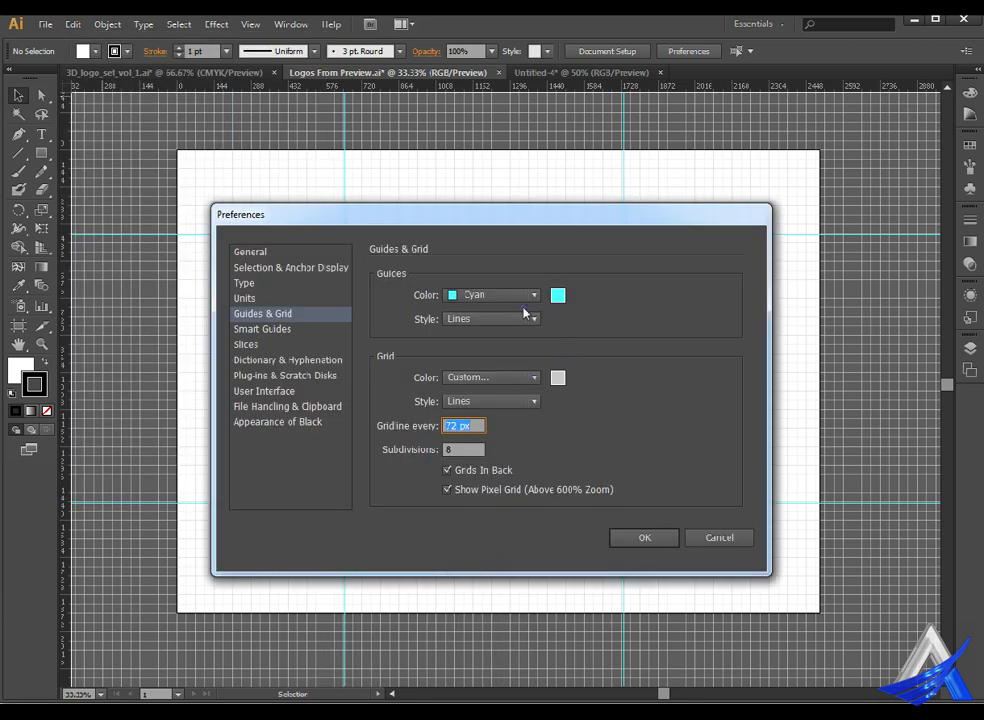
left_click(501, 296)
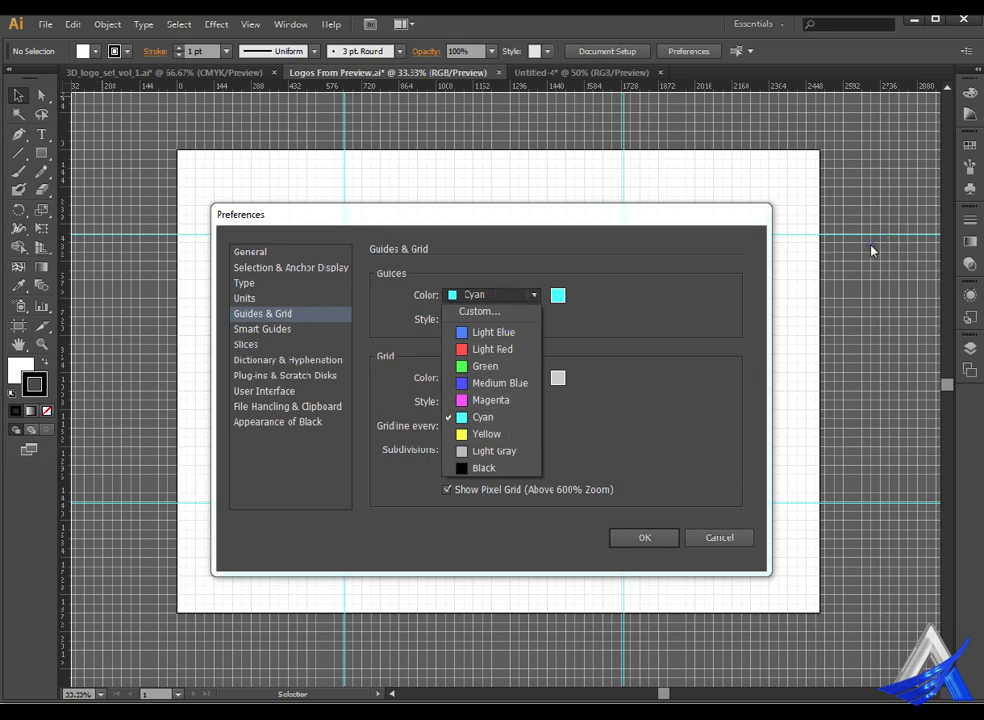
left_click(632, 337)
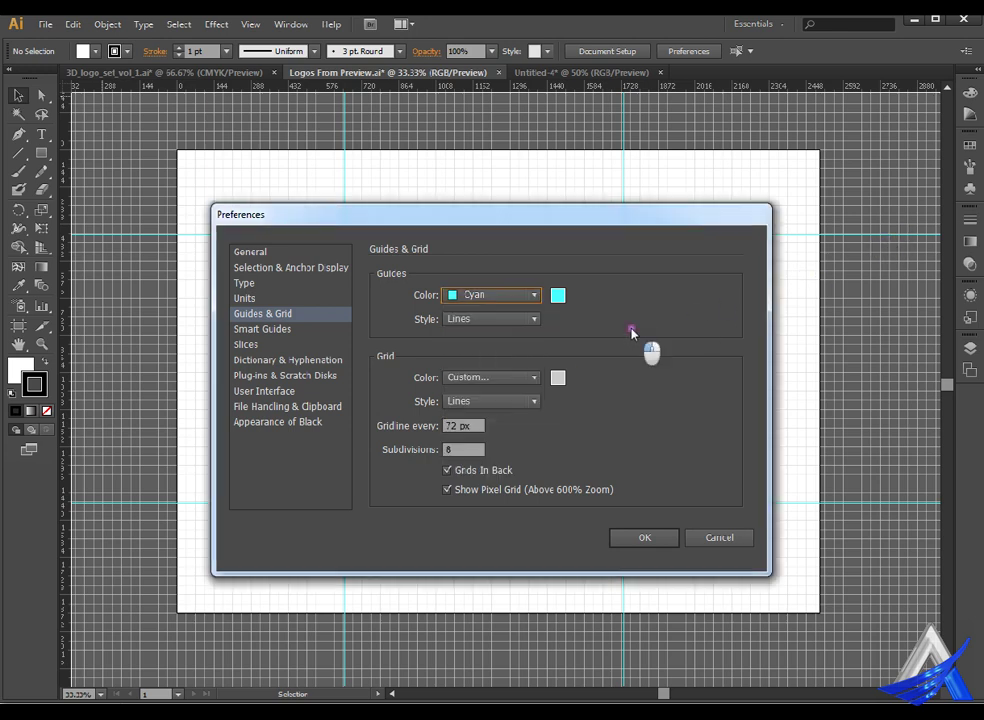
left_click(524, 380)
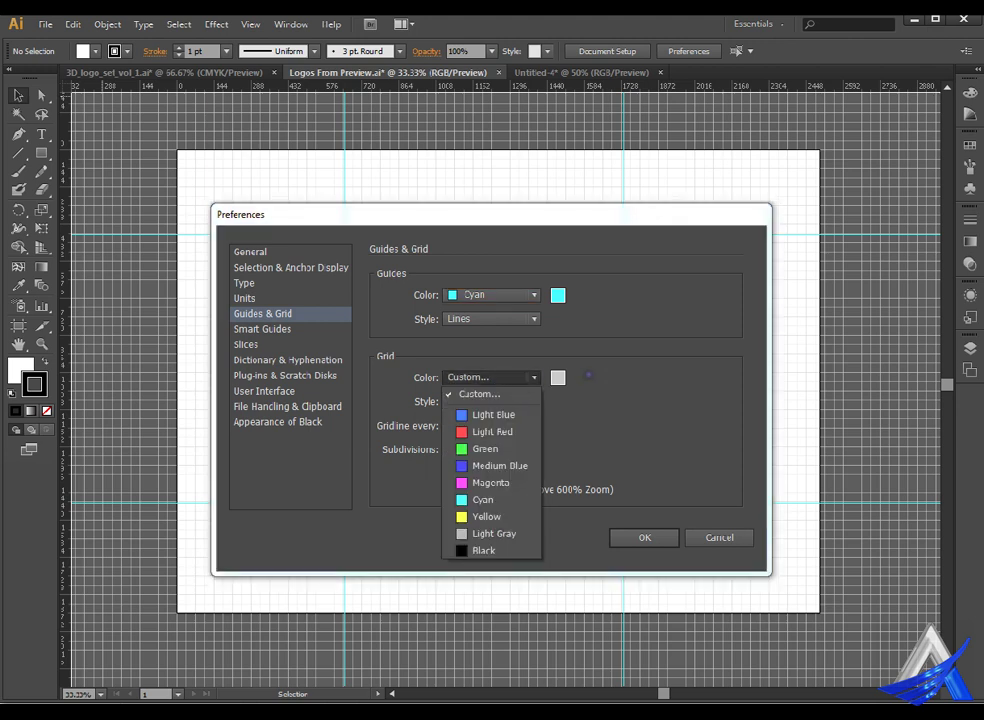
key("Return")
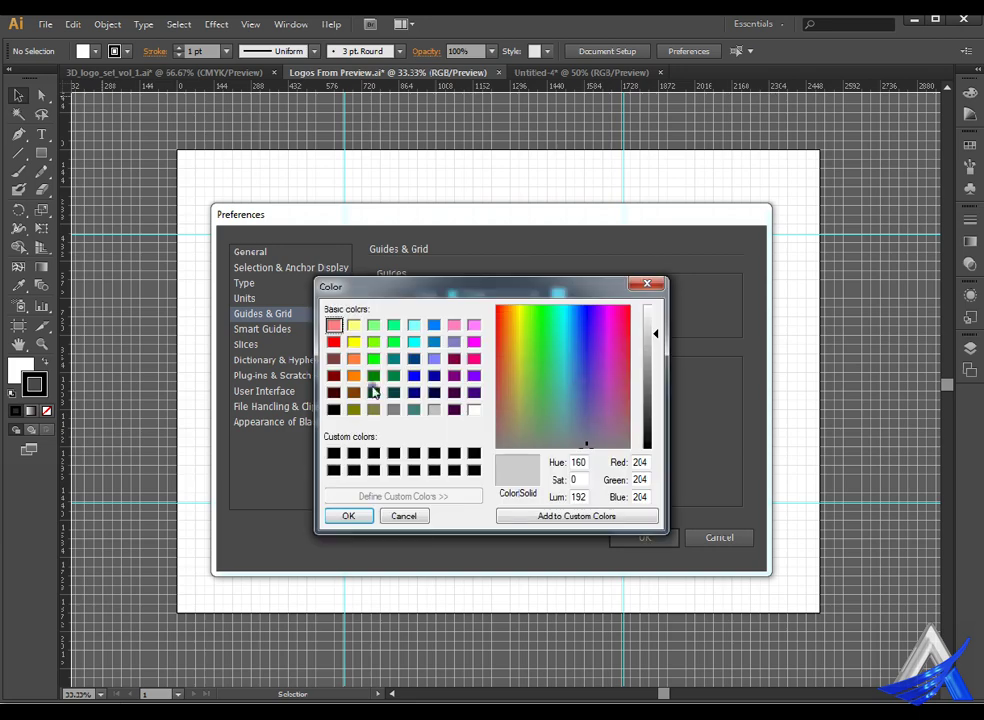
left_click(365, 518)
left_click(660, 545)
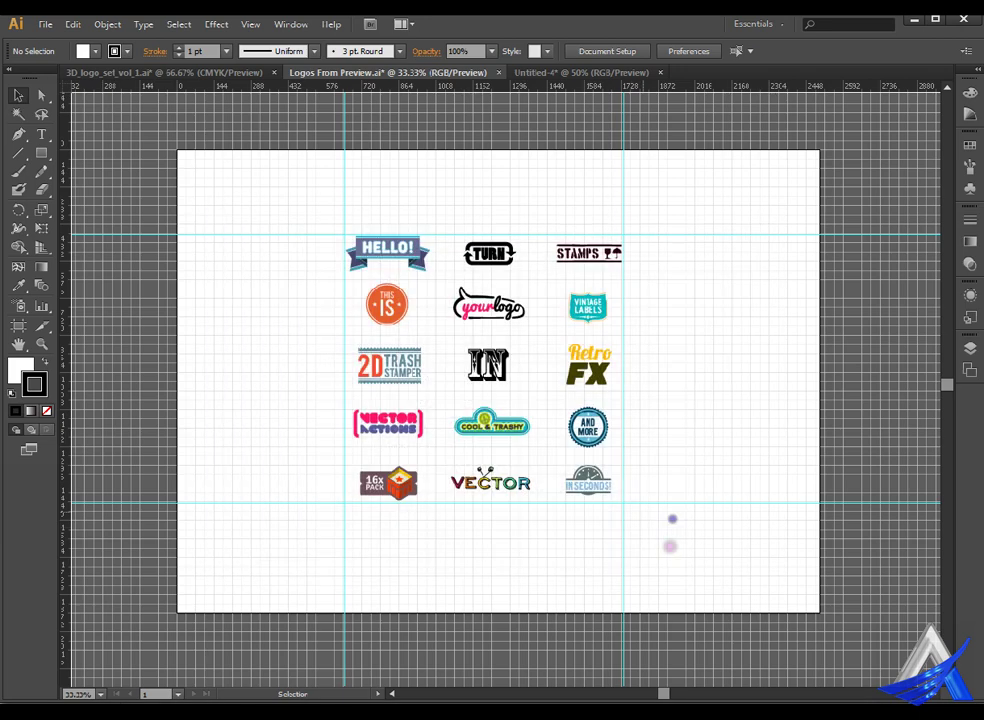
Hide the grid, drag the left vertical guide back onto the ruler to delete it, and fit the artboard.
left_click(252, 23)
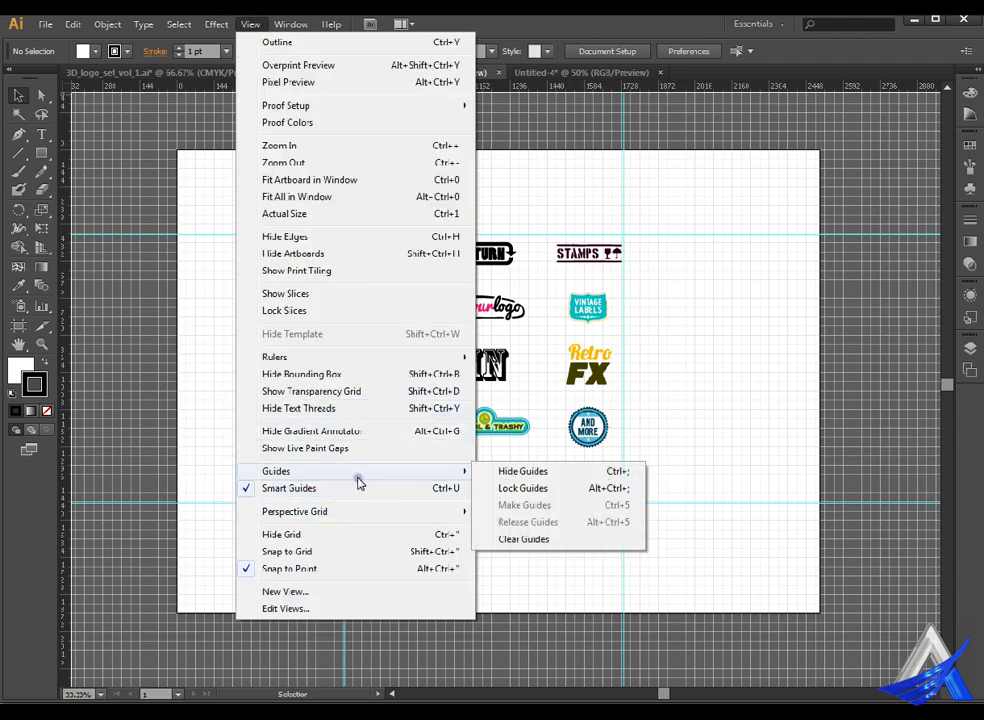
left_click(352, 541)
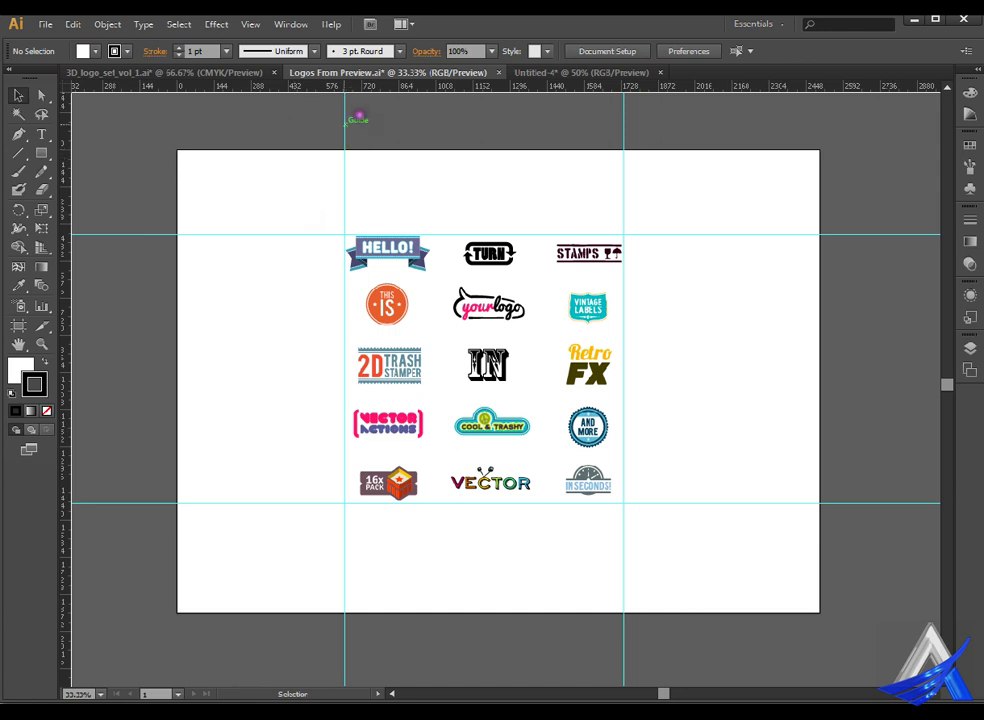
left_click_drag(357, 116, 48, 155)
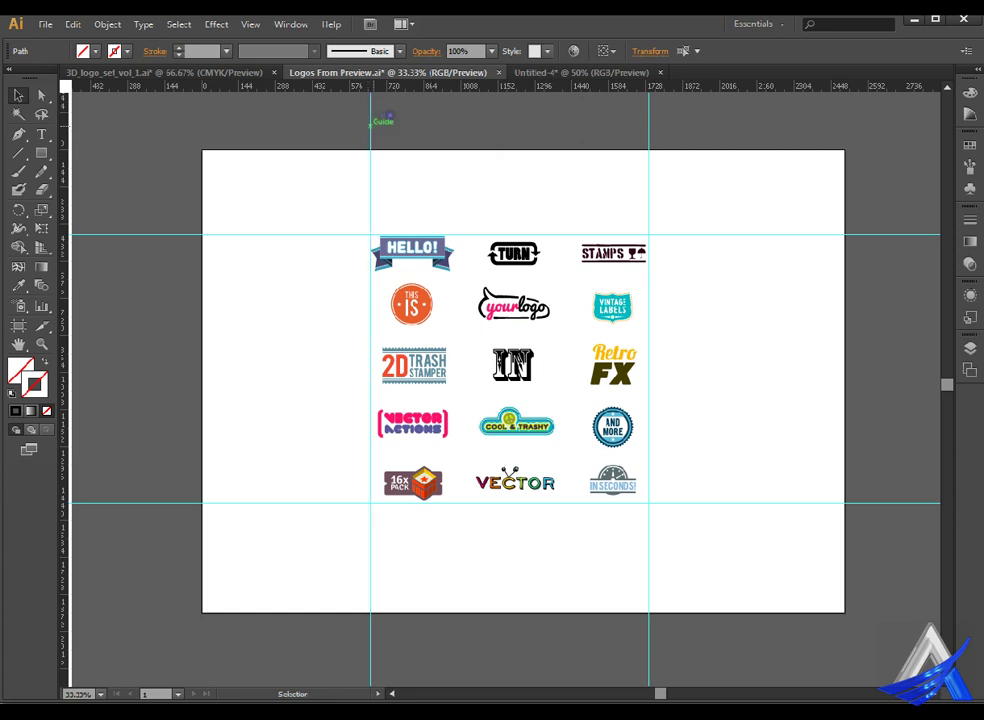
left_click_drag(386, 117, 53, 154)
key("ctrl+z")
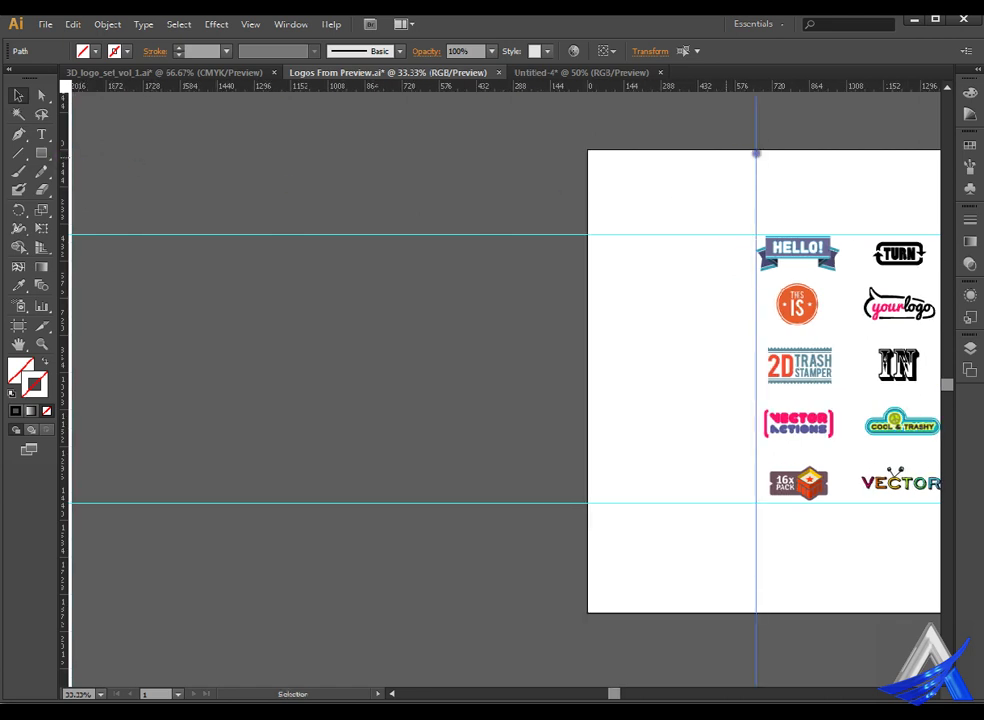
left_click_drag(790, 126, 84, 181)
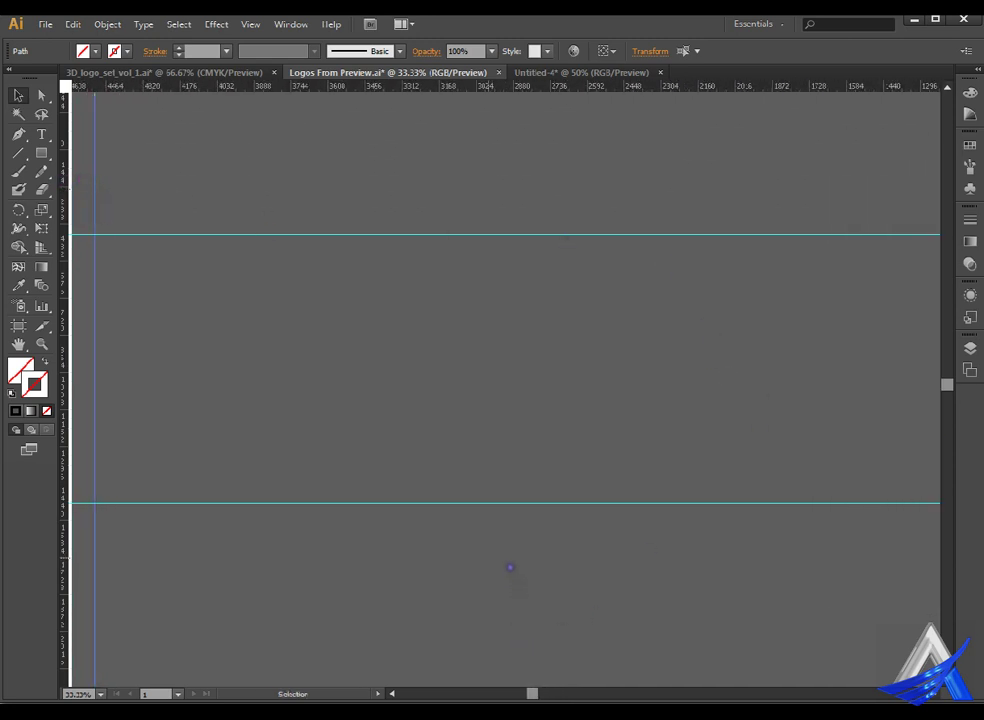
key("ctrl+0")
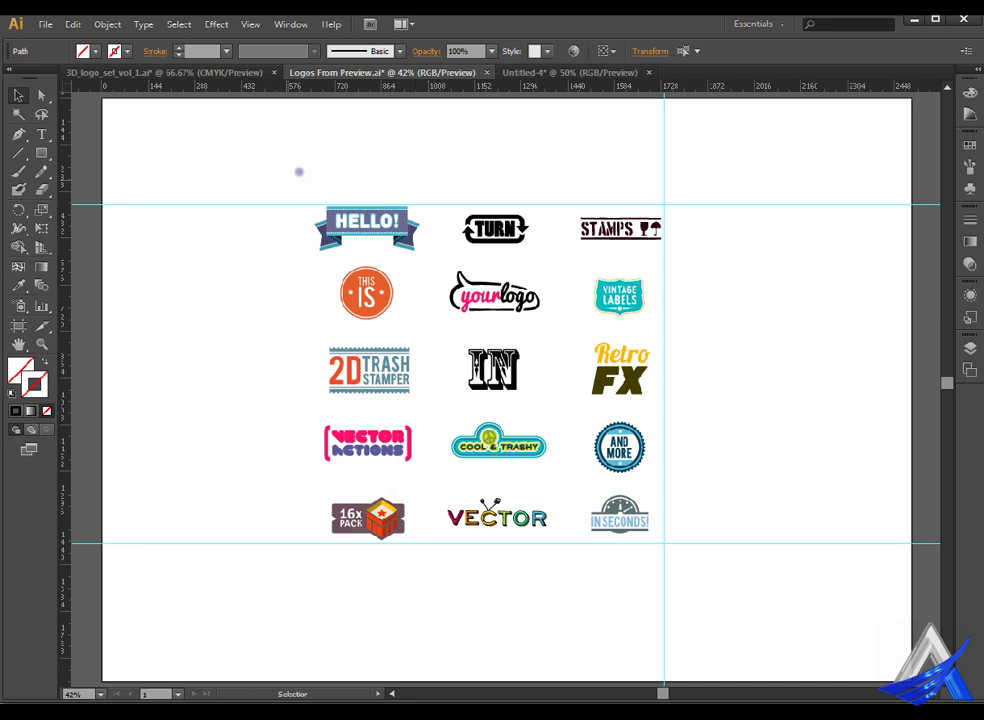
Through File > New, make a Web-profile document 1000 px wide and 400 px high.
left_click(52, 26)
left_click(70, 42)
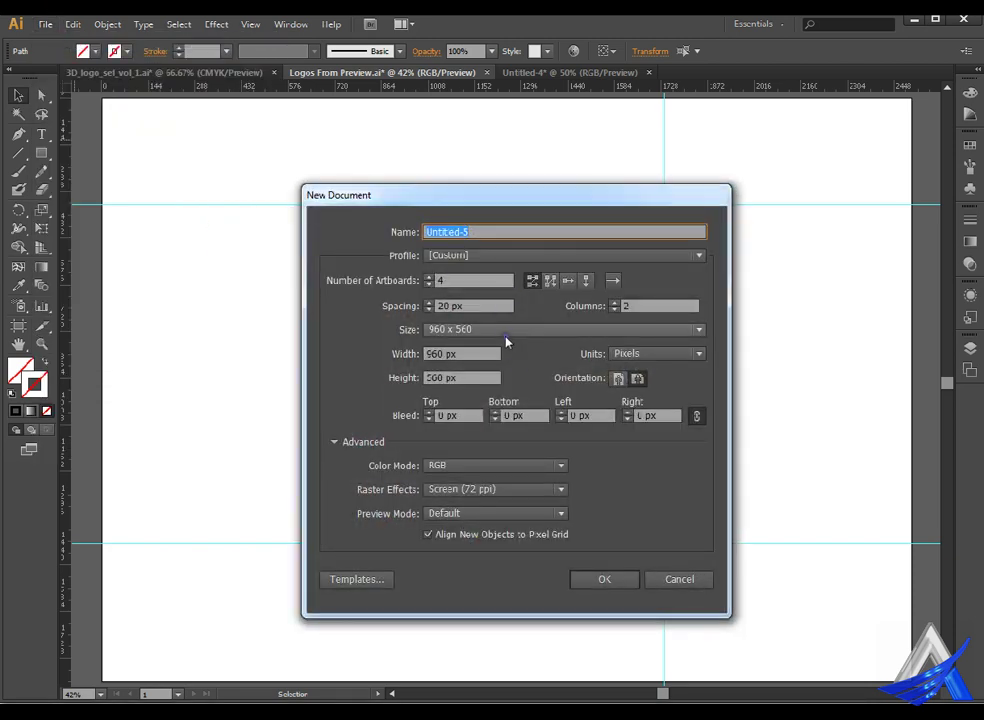
left_click(527, 256)
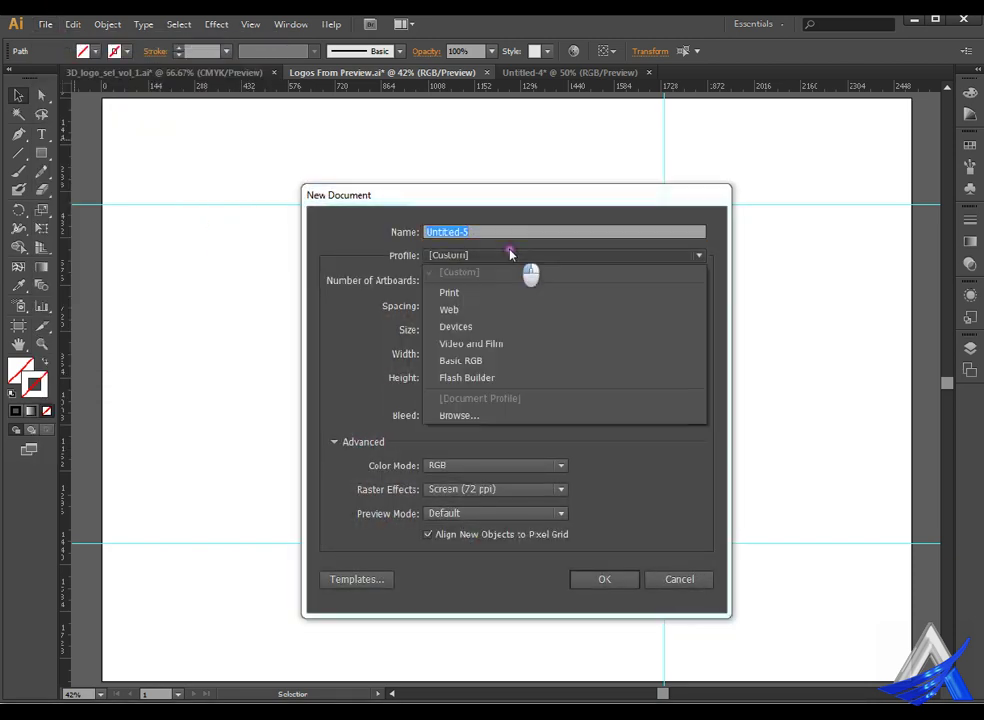
left_click(498, 308)
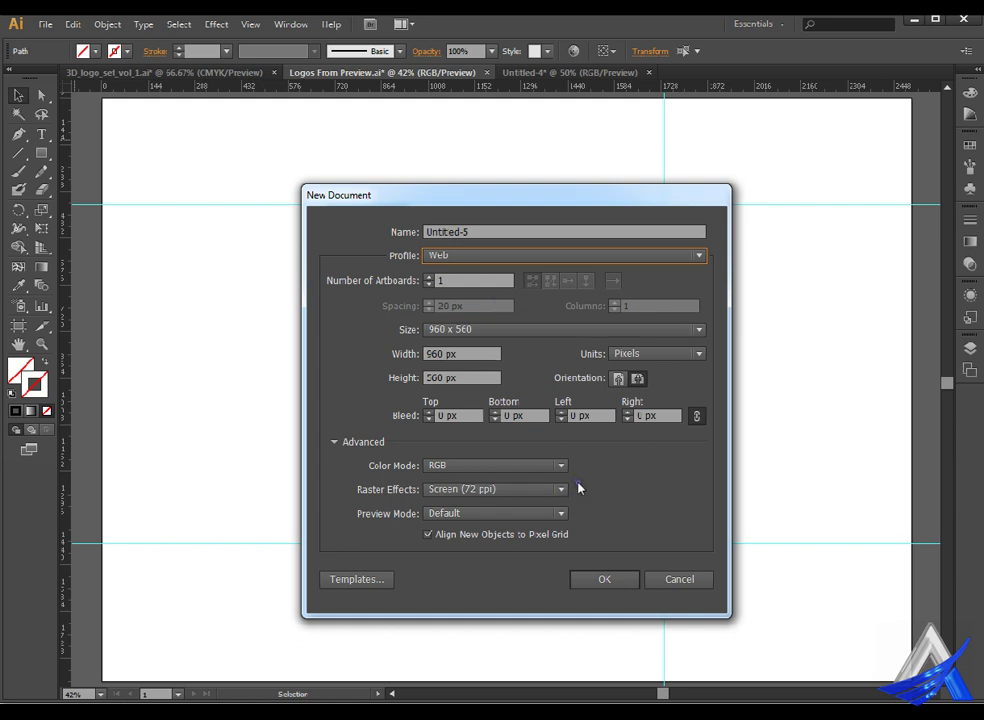
left_click(479, 355)
type("1")
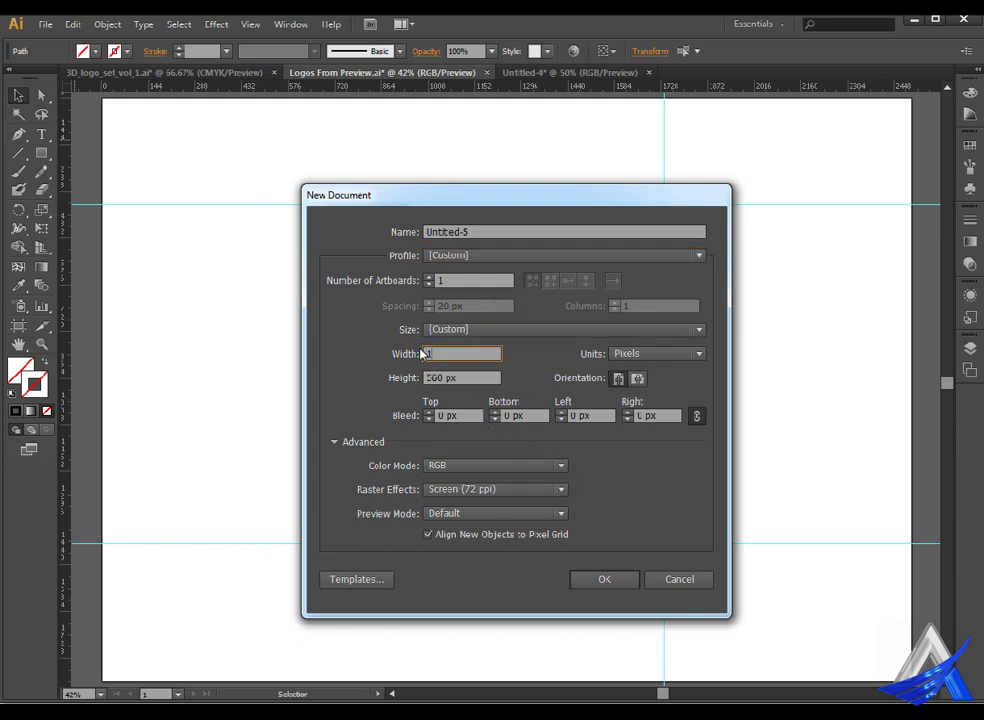
type("000")
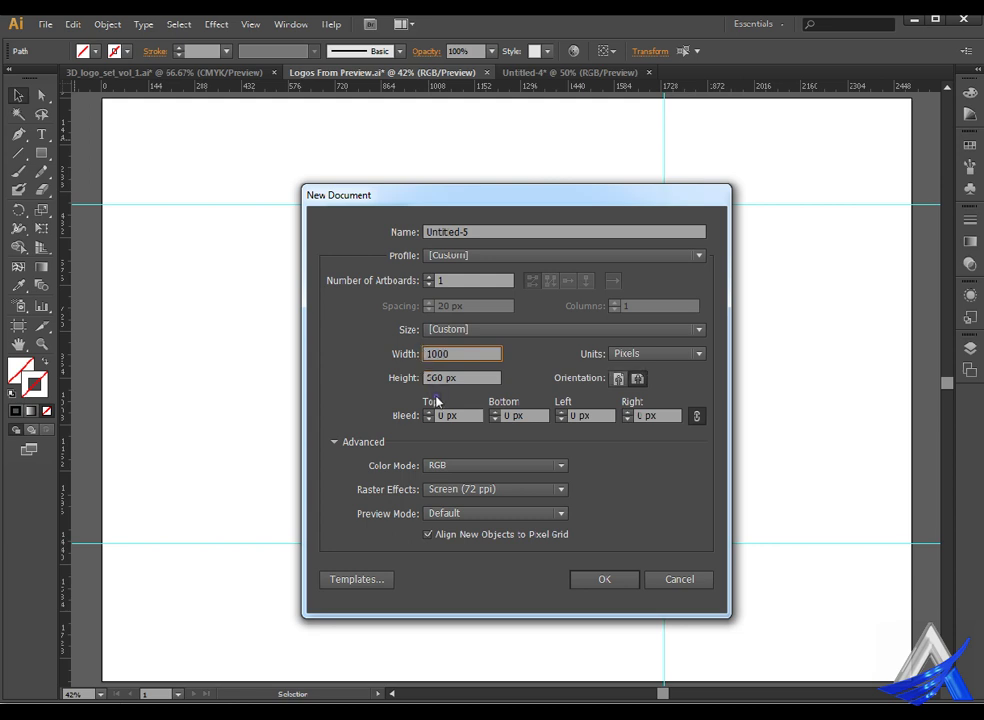
key("Tab")
type("4")
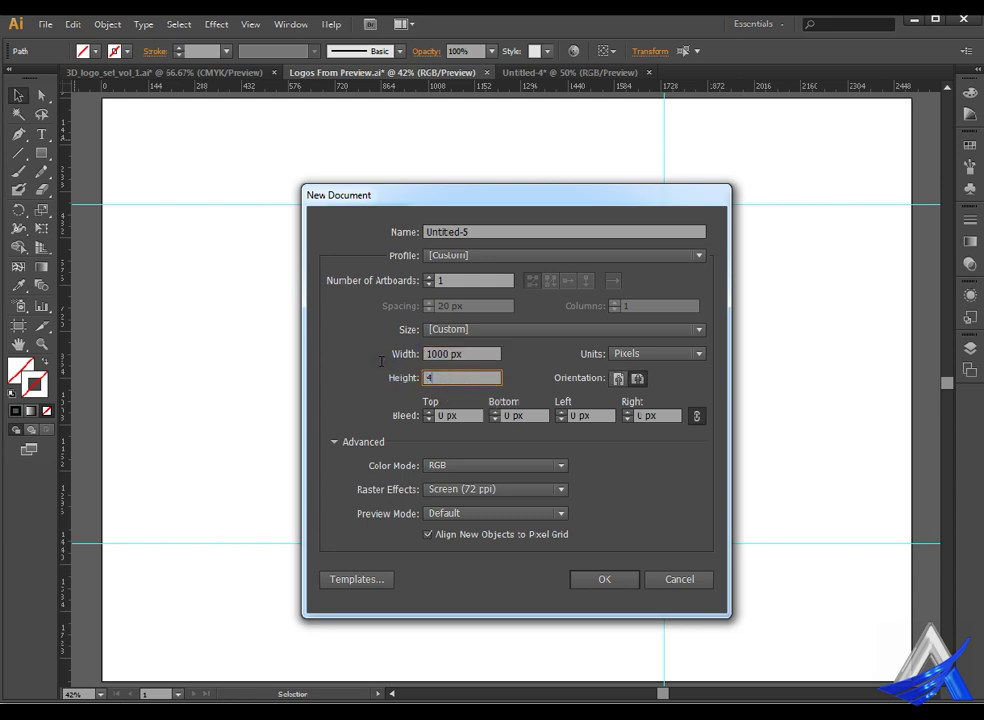
left_click(622, 584)
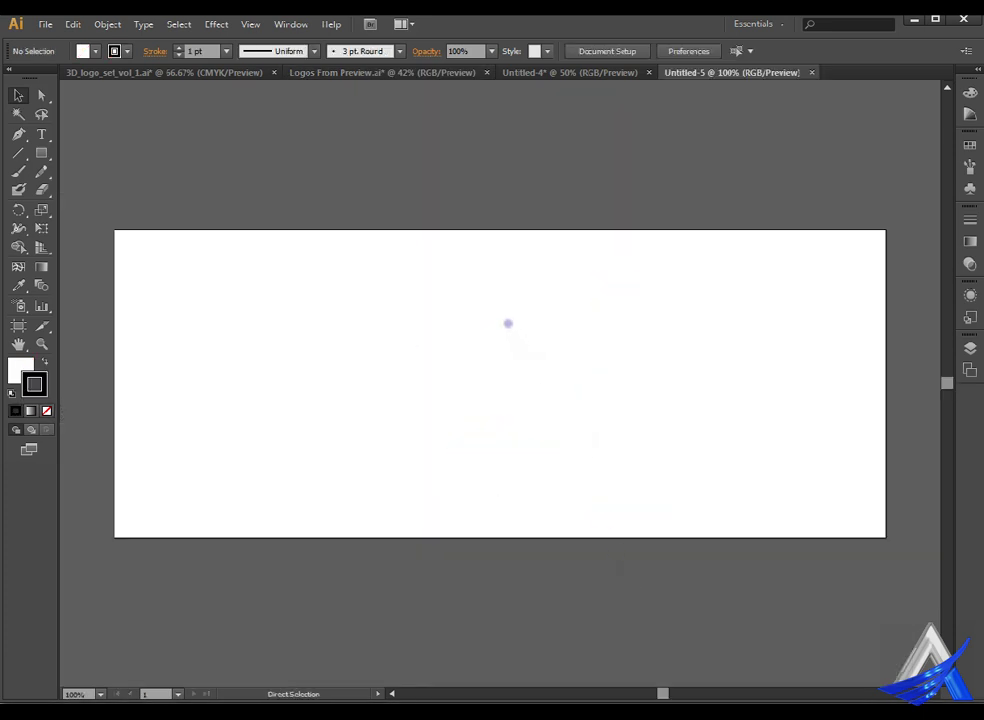
Show the rulers and open the Info panel from the Window menu, moving it into the workspace.
key("ctrl+r")
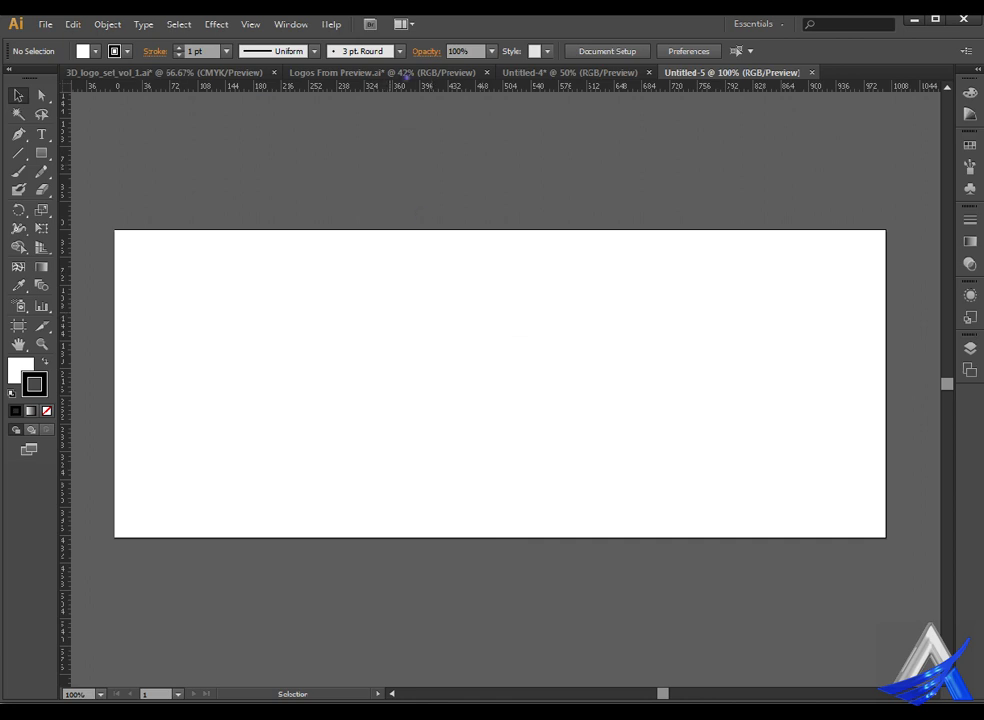
left_click(296, 22)
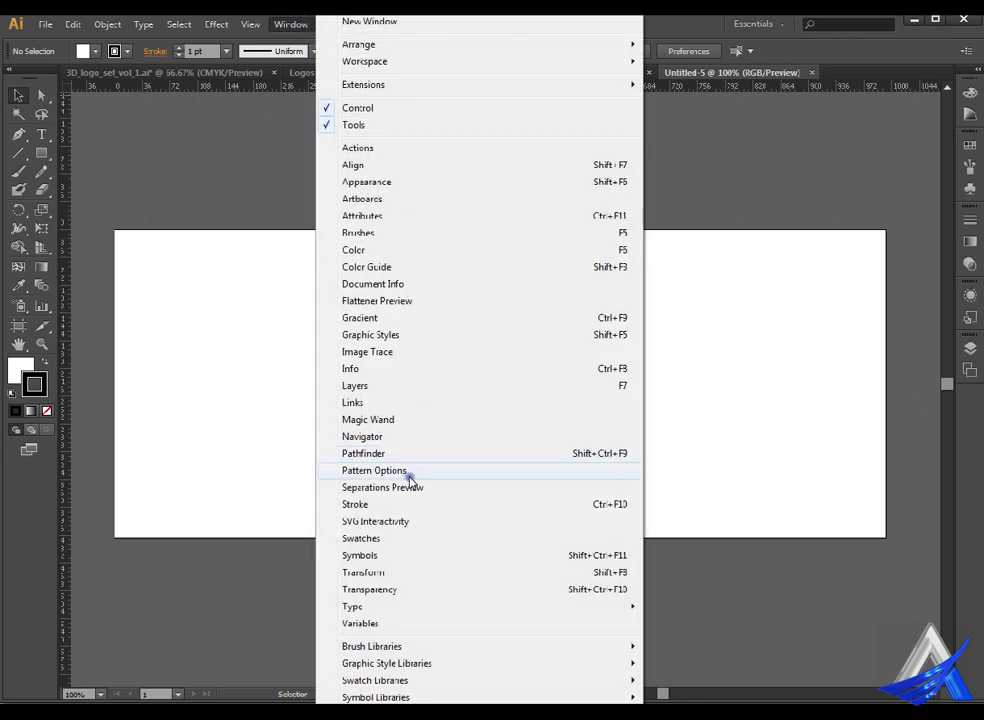
left_click(424, 370)
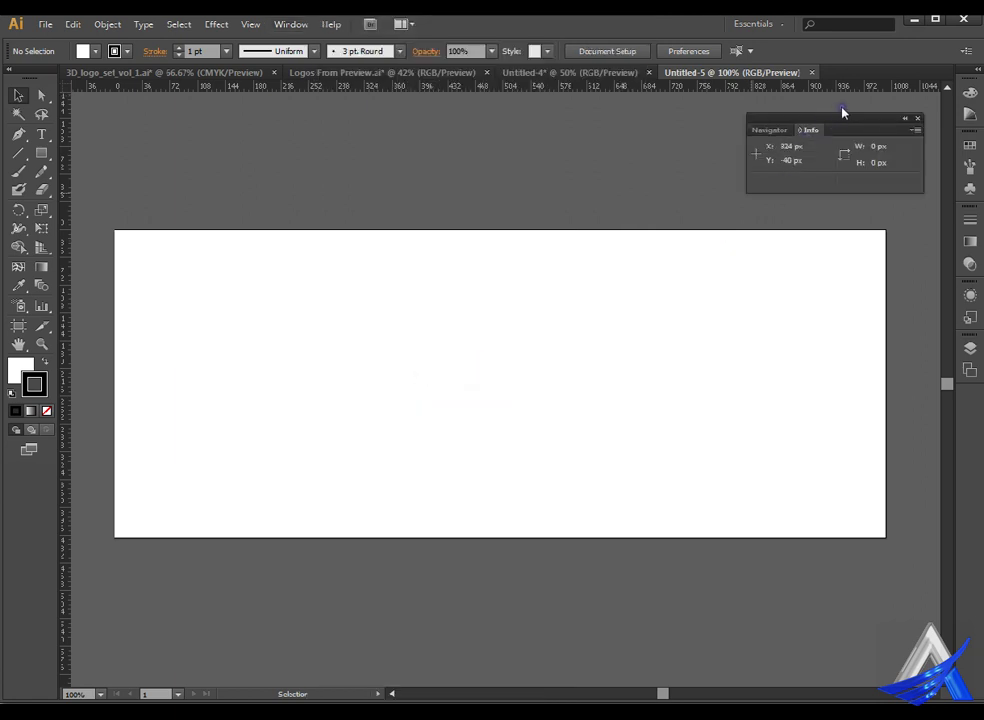
left_click_drag(842, 112, 773, 125)
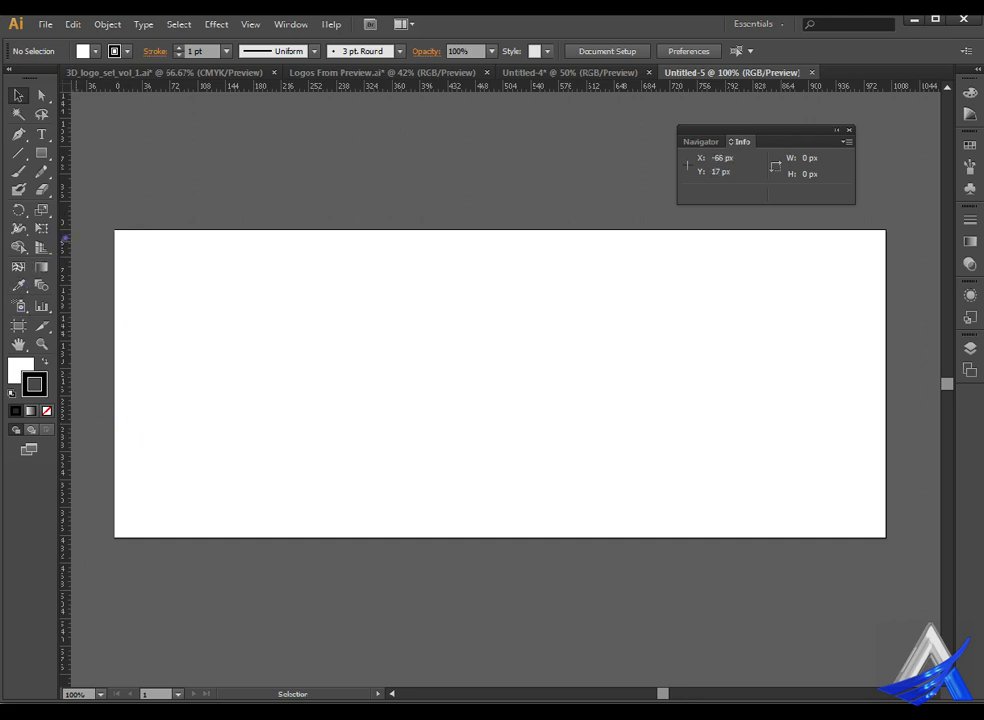
Drag a vertical guide from the left ruler and fine-tune it to X 20 px.
left_click_drag(66, 236, 159, 246)
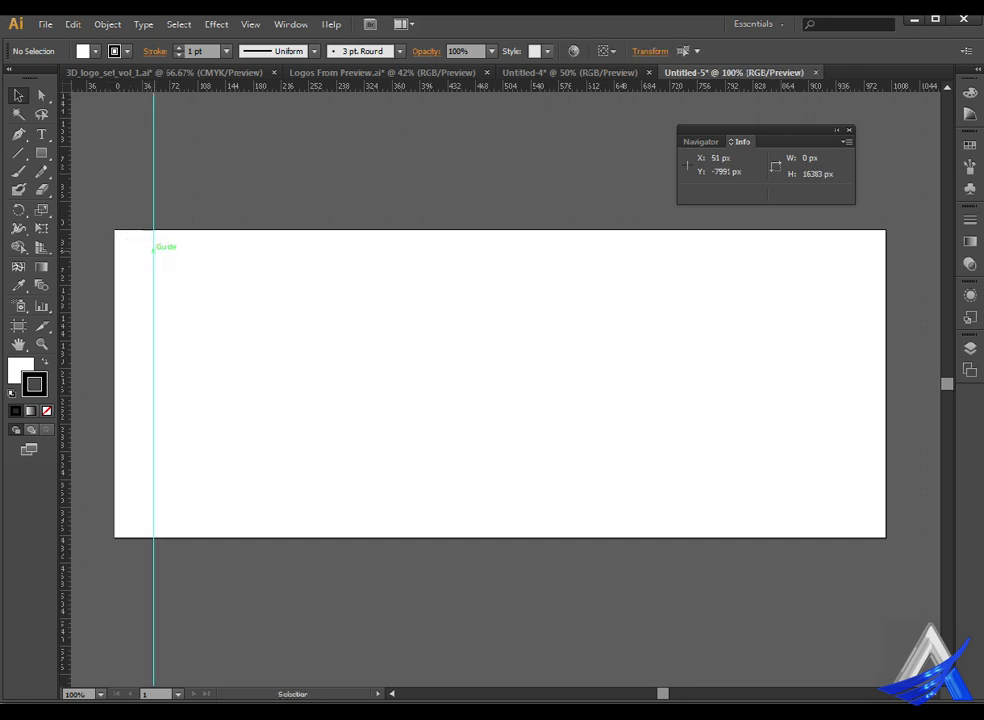
left_click(154, 246)
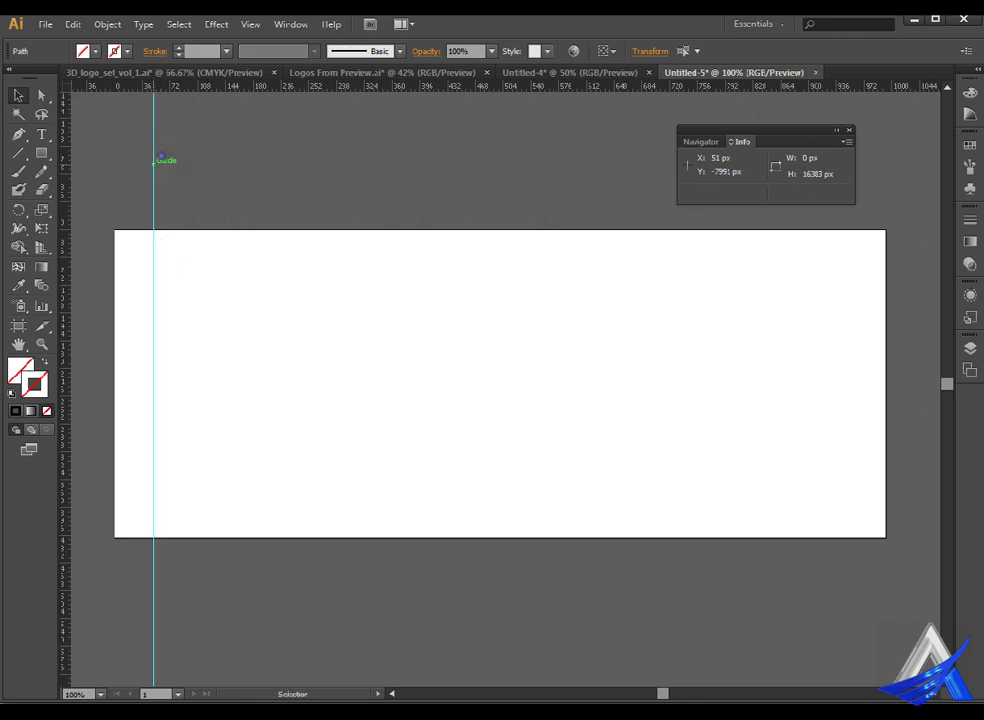
left_click_drag(158, 158, 145, 158)
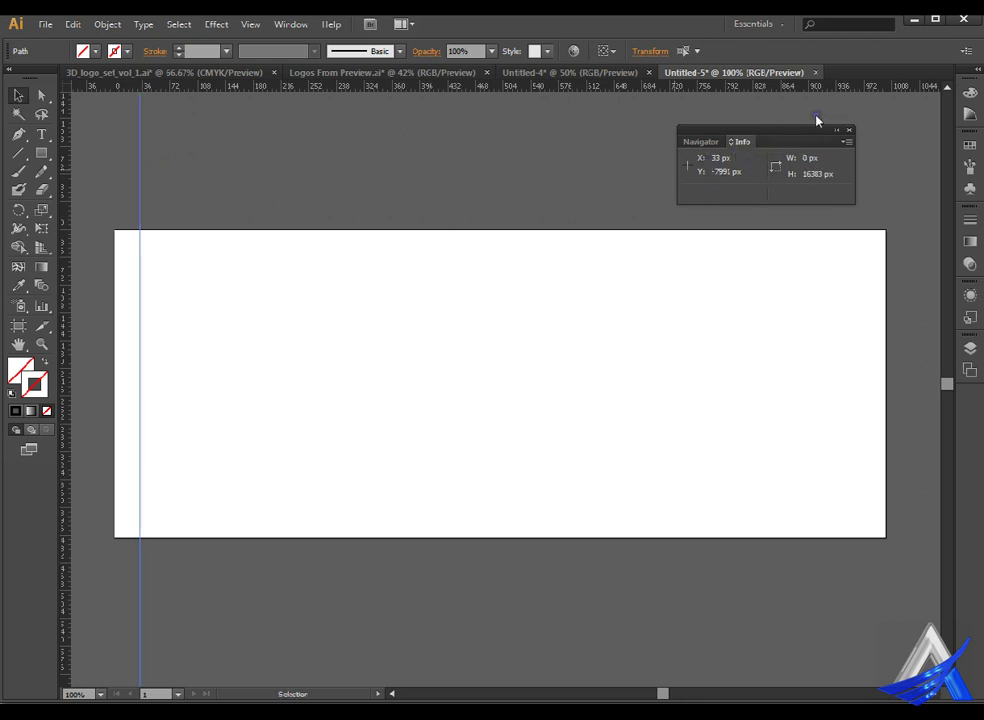
left_click_drag(816, 121, 325, 129)
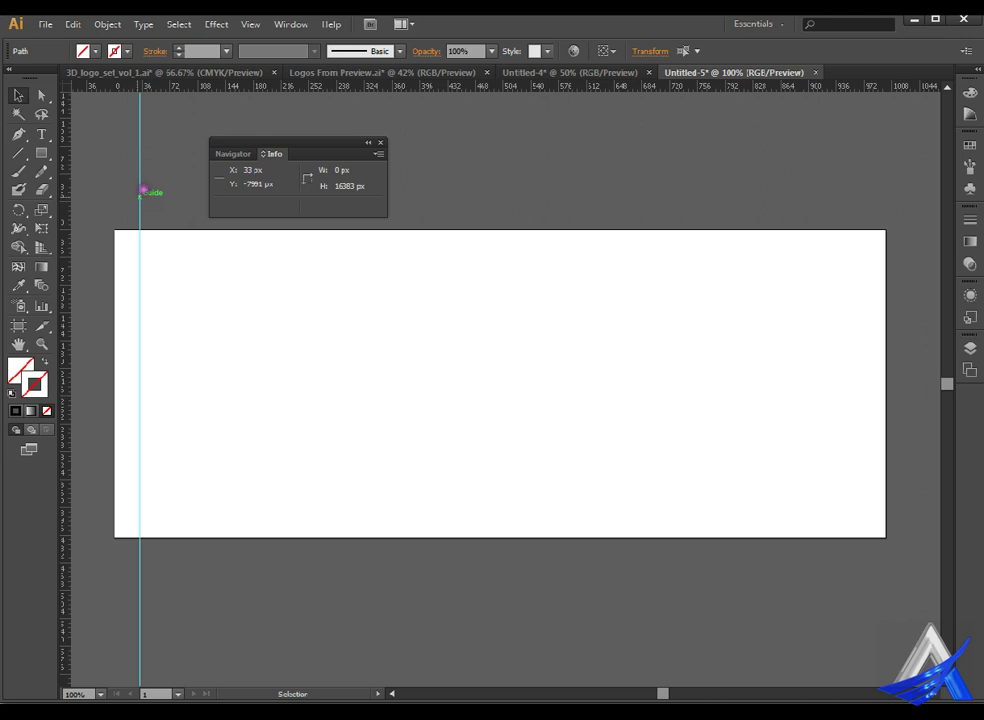
left_click_drag(143, 190, 131, 191)
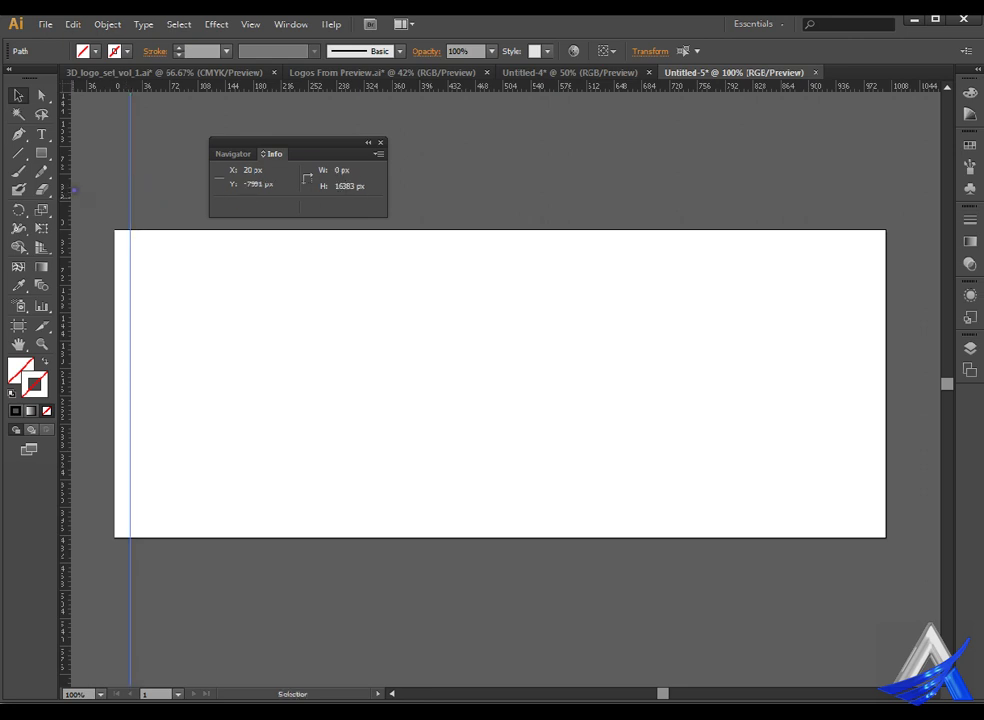
Add guides at X 980 px, Y 19 px and Y 379 px near the right, top and bottom edges.
left_click_drag(68, 191, 908, 184)
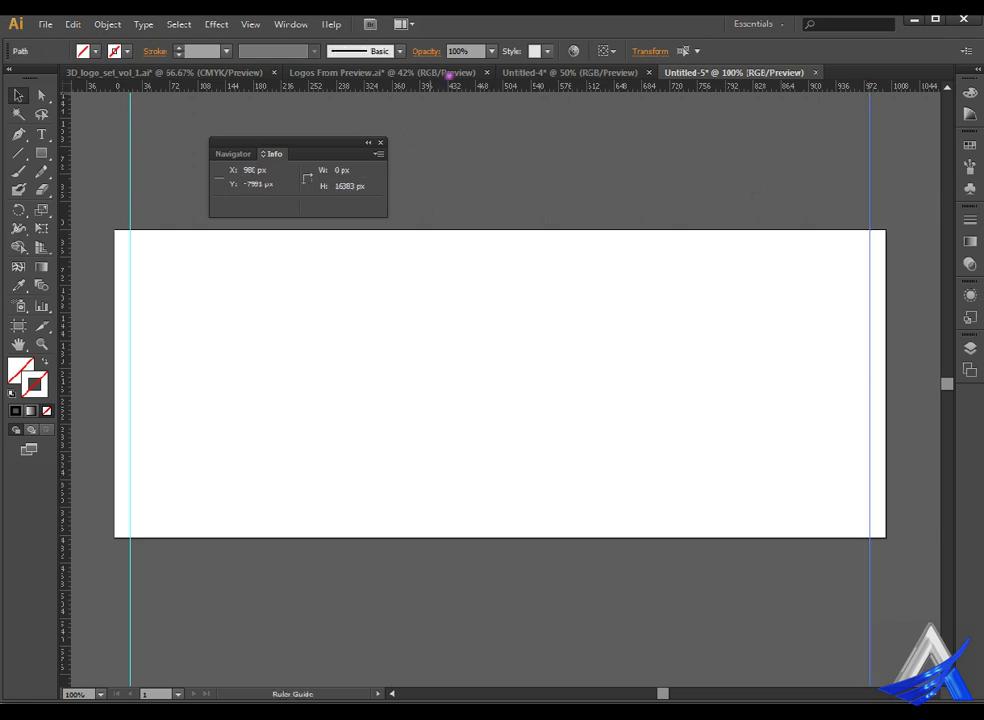
left_click_drag(447, 86, 442, 238)
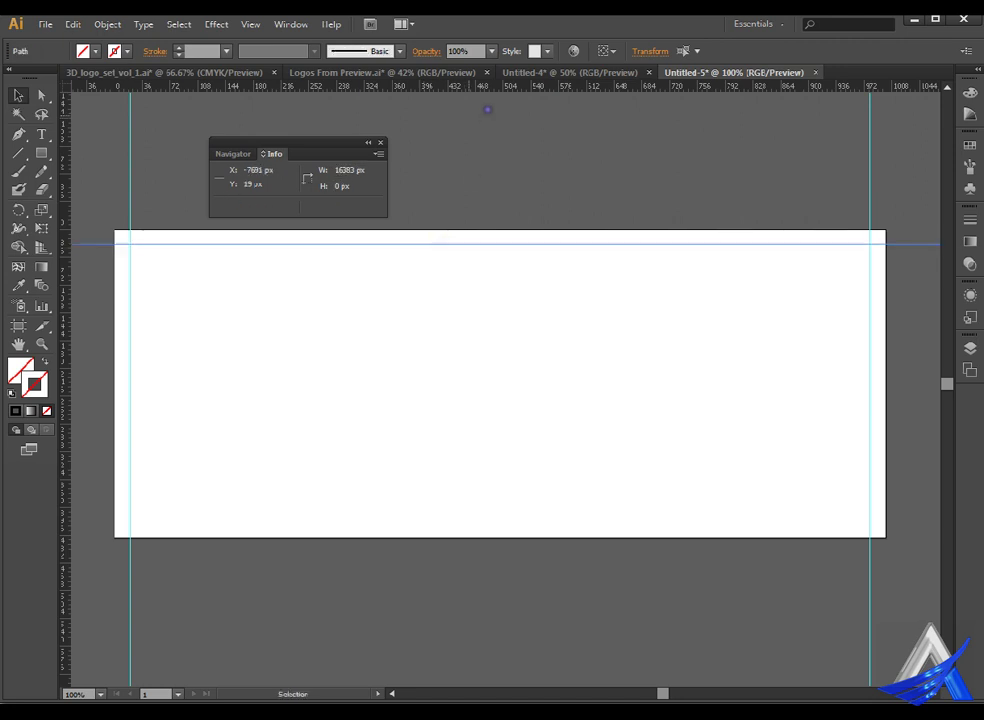
left_click_drag(490, 88, 492, 527)
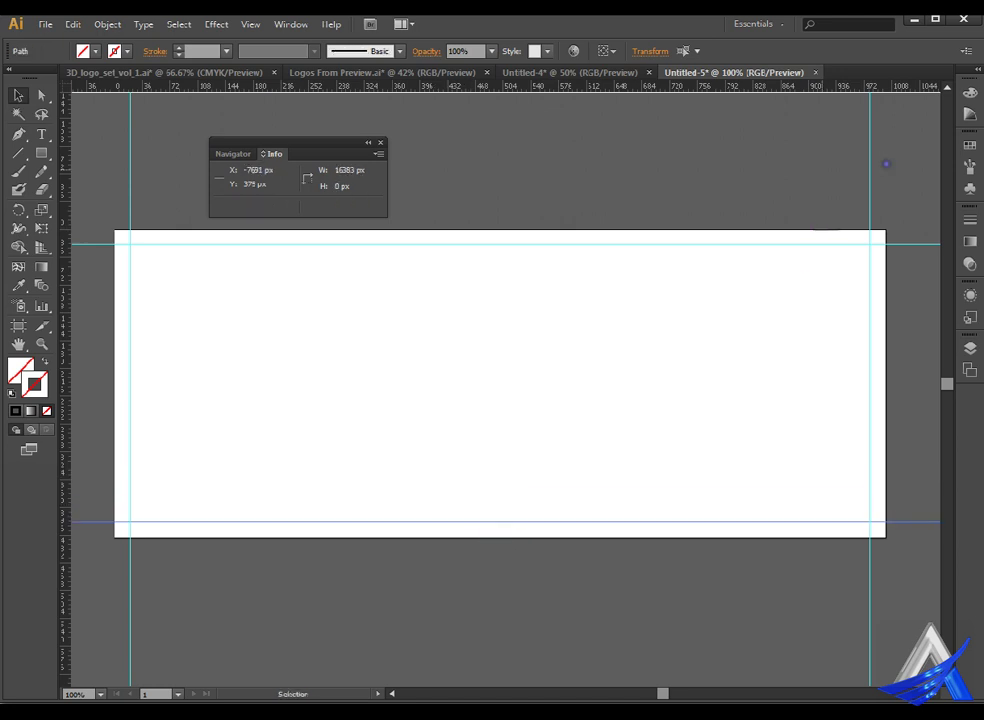